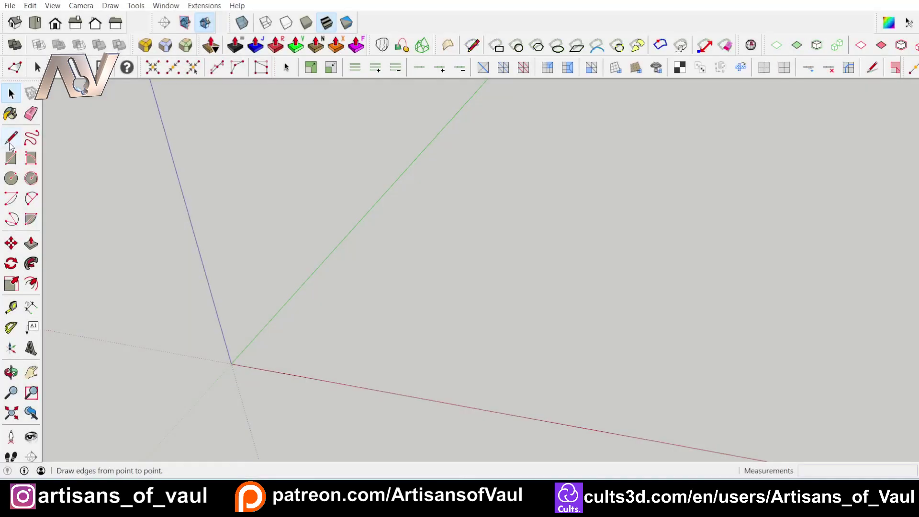
Draw a rectangle on the ground plane close to the origin, between the red and green axes
click(11, 158)
click(300, 343)
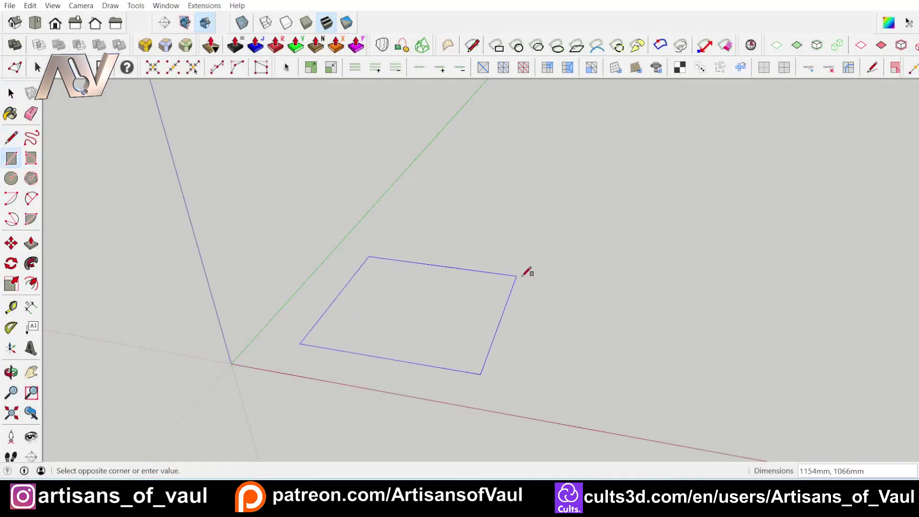
click(563, 261)
Draw three connected edges off the rectangle's back side, closing a second four-sided face against it
middle_drag(448, 282, 324, 292)
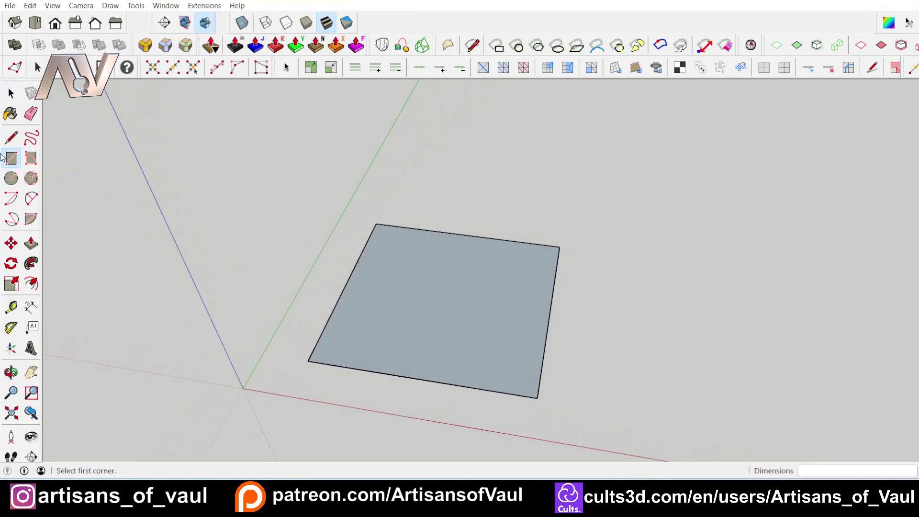
click(19, 142)
click(376, 224)
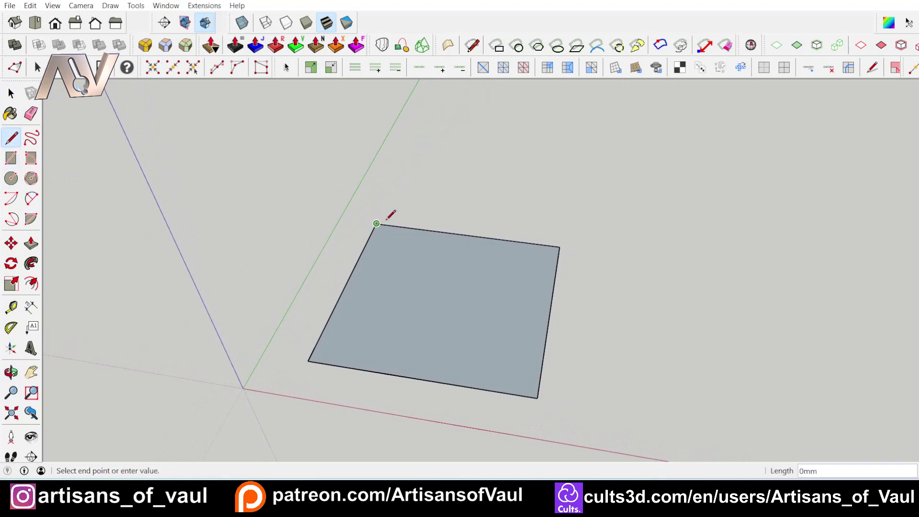
click(446, 178)
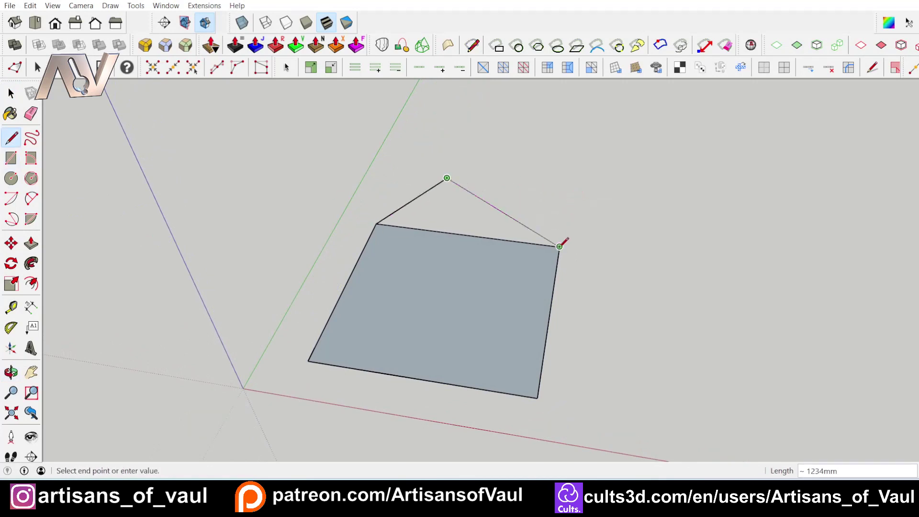
click(570, 192)
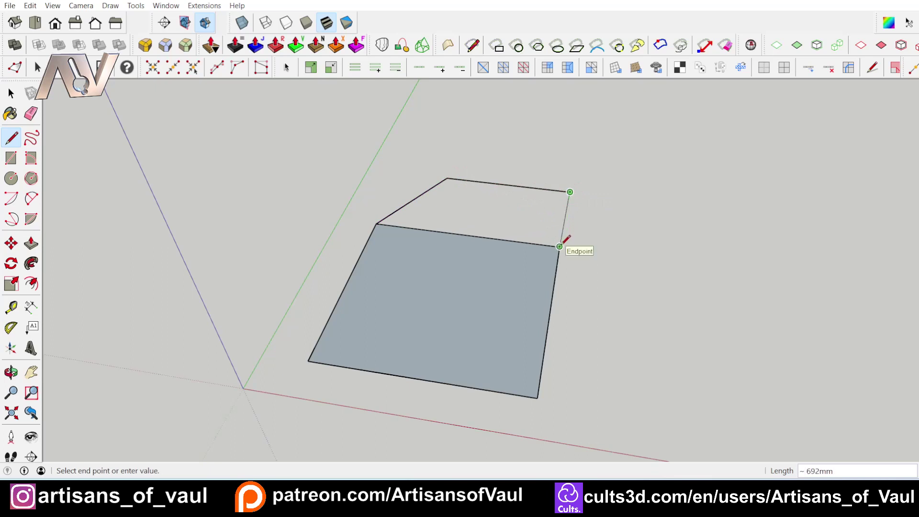
click(559, 246)
Delete the edge shared by the two faces to merge them into one face
mouse_move(565, 240)
middle_down()
mouse_move(417, 288)
mouse_move(554, 243)
middle_up()
key(space)
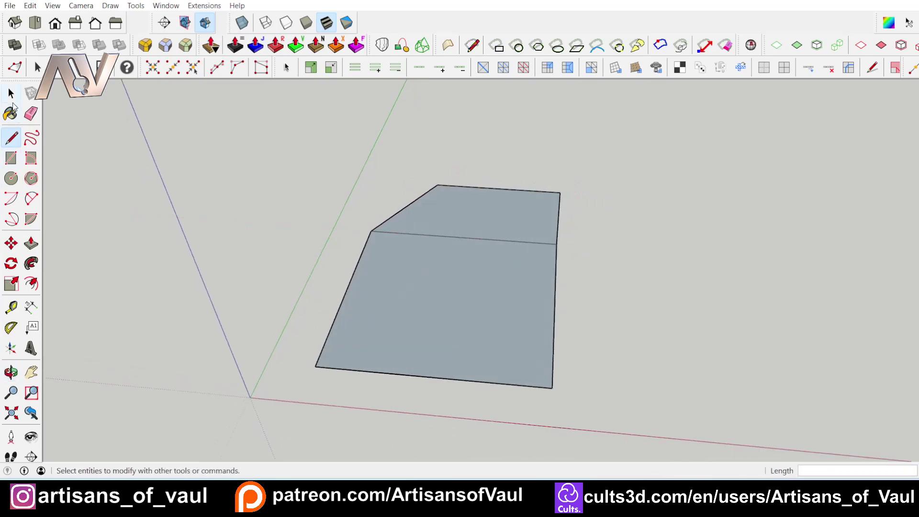
click(448, 240)
key(Delete)
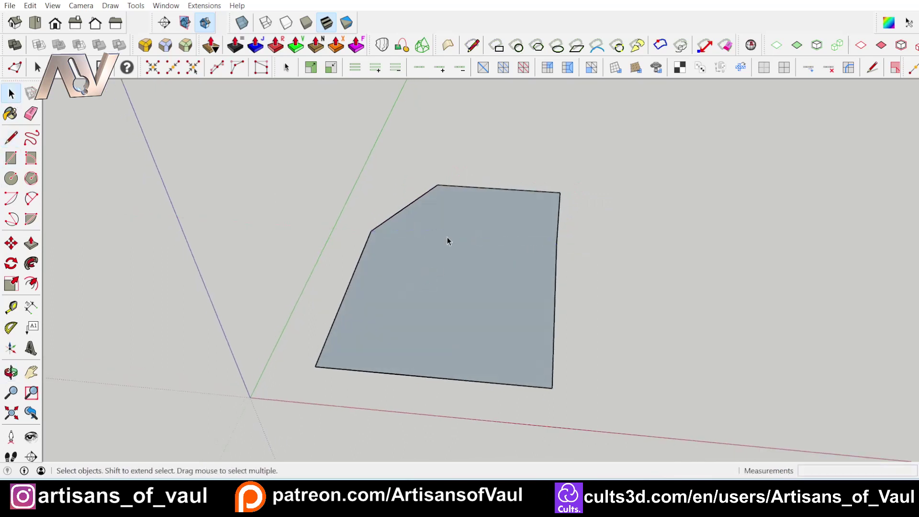
Push/Pull the merged face upward 845 mm into a solid
click(31, 243)
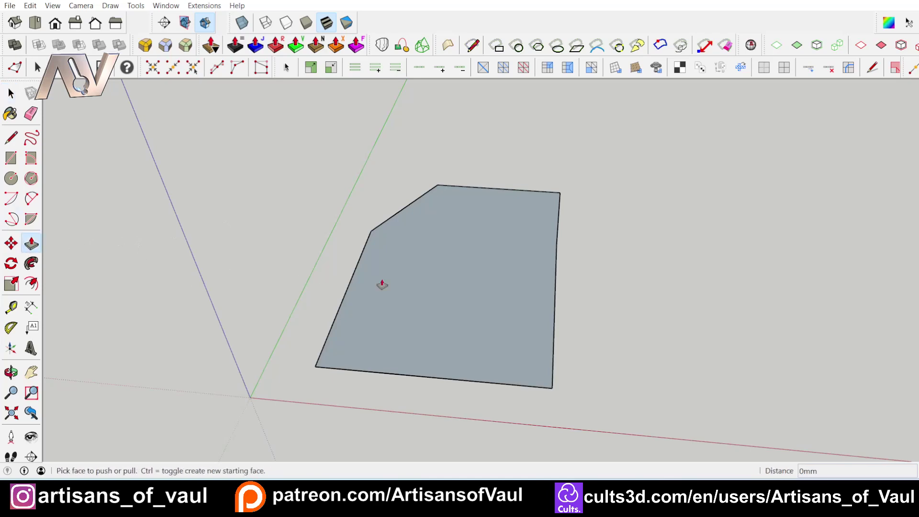
middle_drag(379, 283, 398, 271)
drag(398, 271, 427, 172)
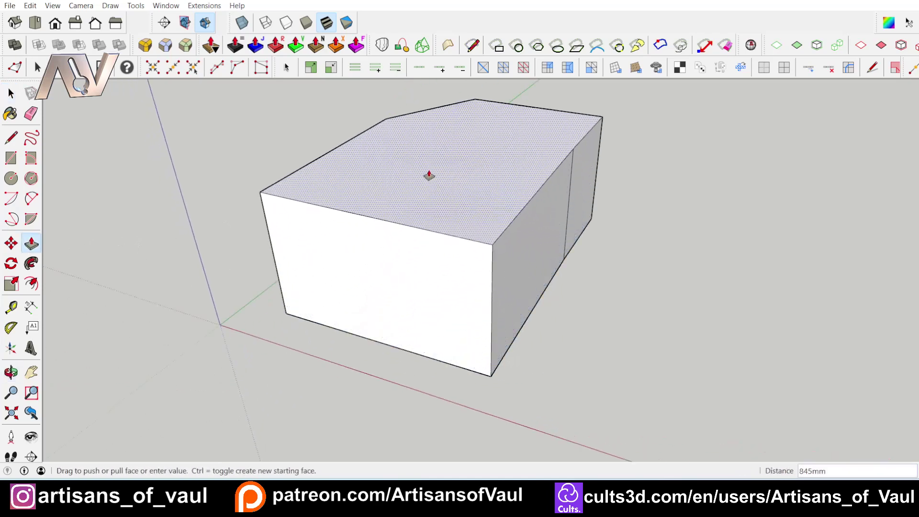
middle_drag(427, 172, 79, 228)
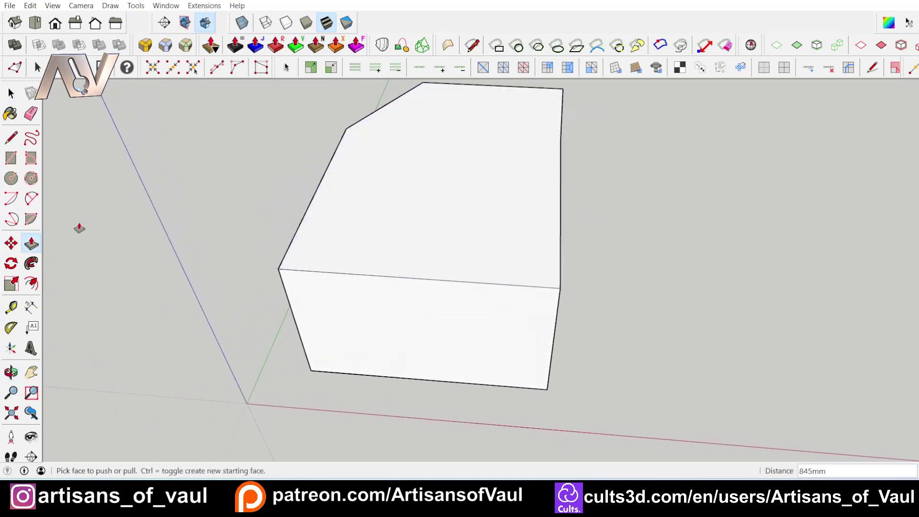
Outline a rectangular corner on the solid's top face with two perpendicular edges, ending at the front edge's midpoint
click(11, 138)
middle_drag(261, 191, 464, 266)
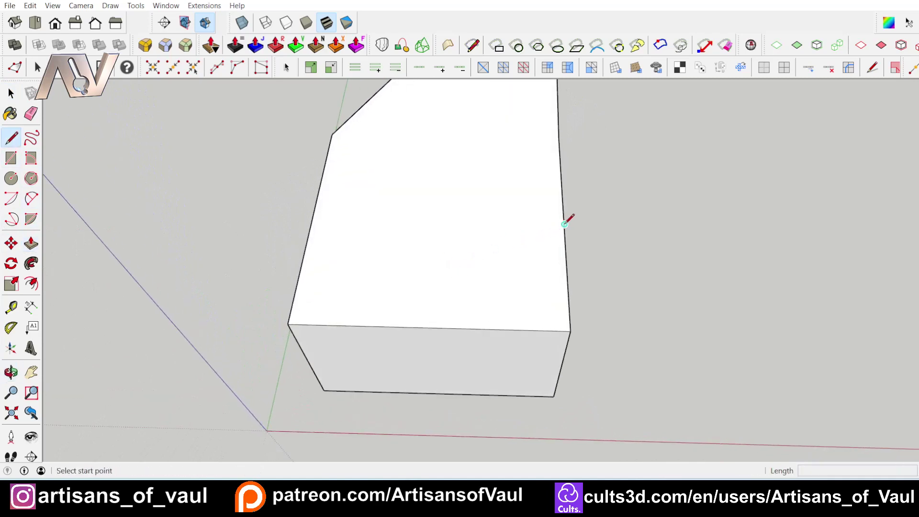
click(565, 224)
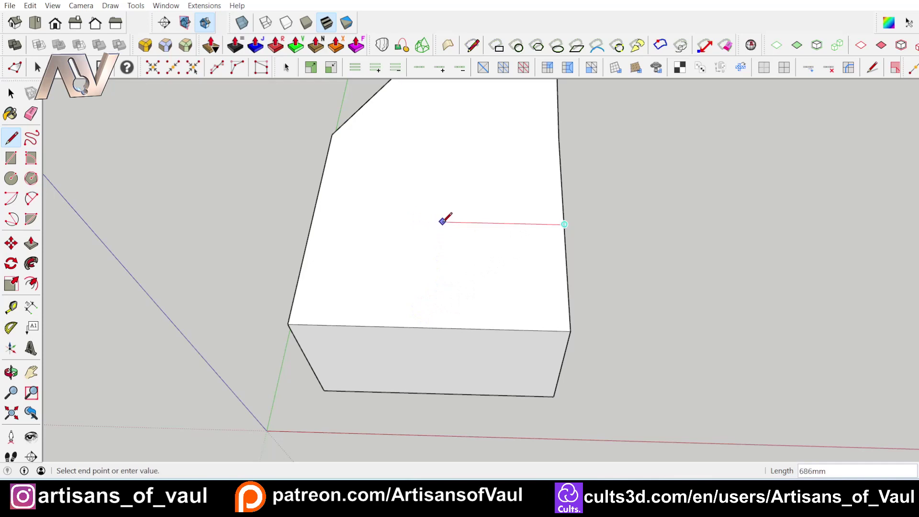
click(436, 221)
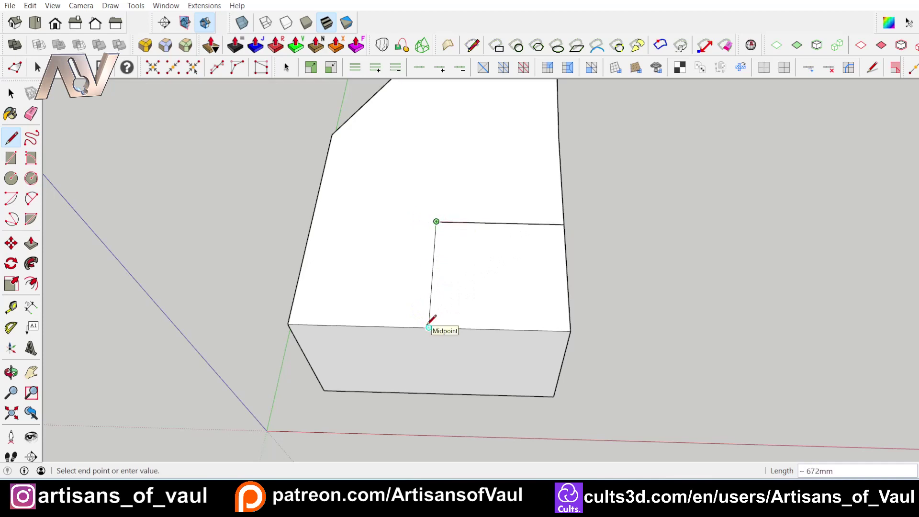
click(429, 327)
Push/Pull the outlined corner down 845 mm through the full height of the solid to cut it away
middle_drag(578, 334, 586, 328)
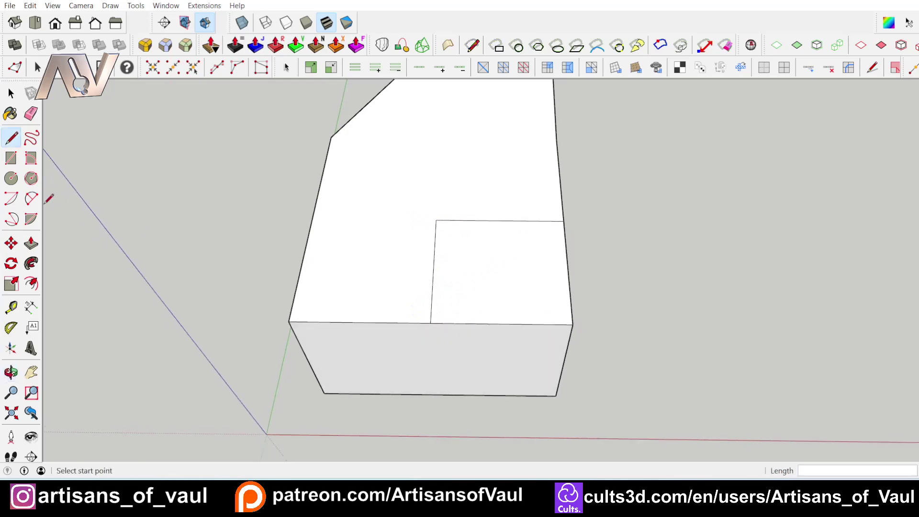
click(32, 244)
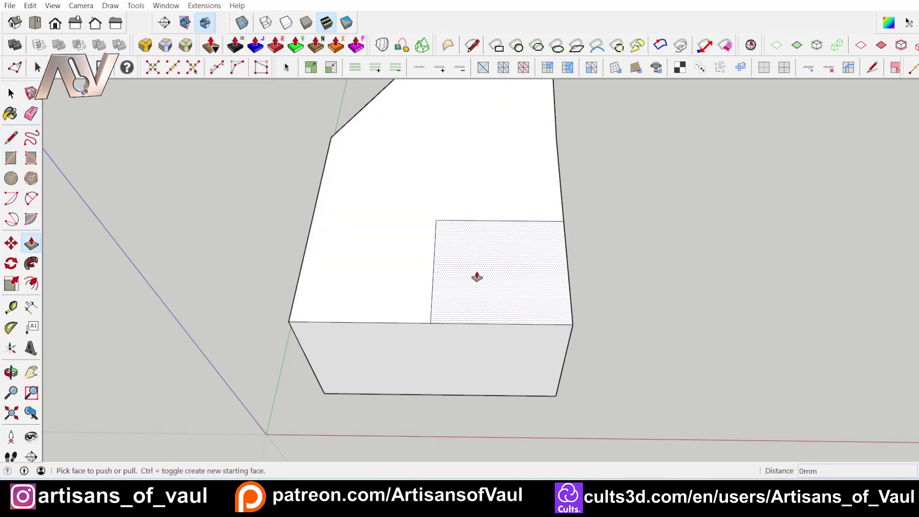
middle_drag(476, 275, 452, 248)
click(451, 248)
click(476, 390)
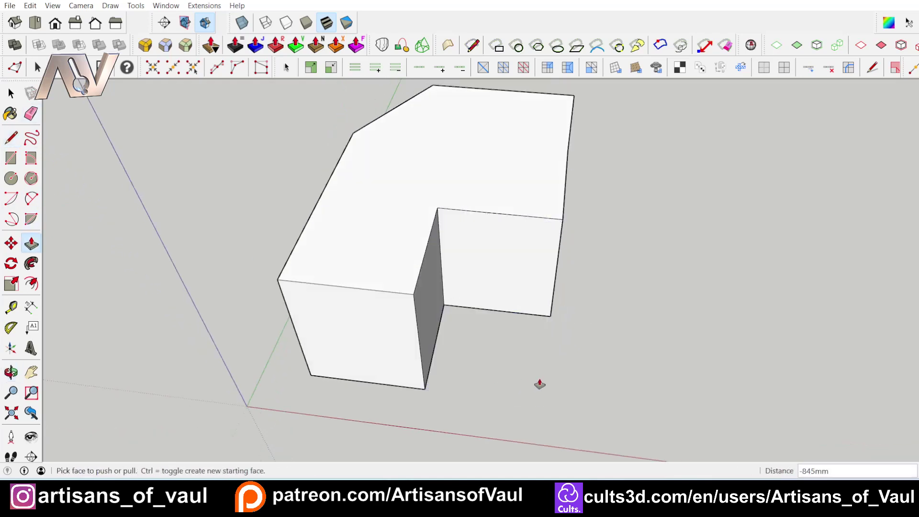
middle_drag(540, 381, 414, 329)
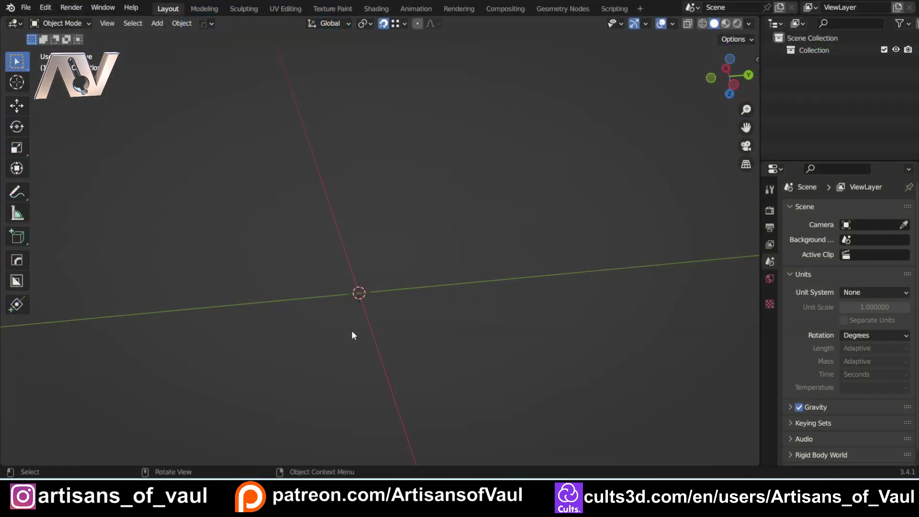
Switch to Blender and add a mesh cube to the empty scene
key(shift+a)
mouse_move(346, 220)
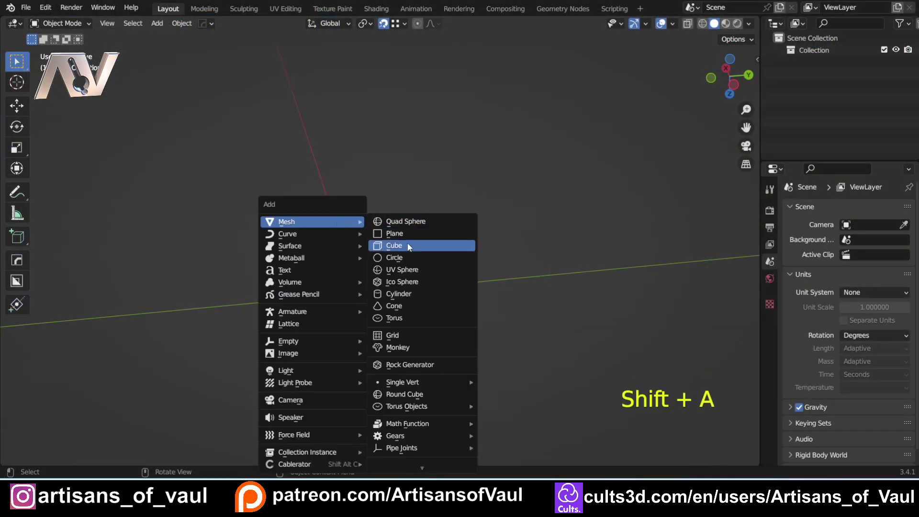
click(390, 244)
middle_drag(353, 319, 376, 338)
scroll(339, 294, up, 2)
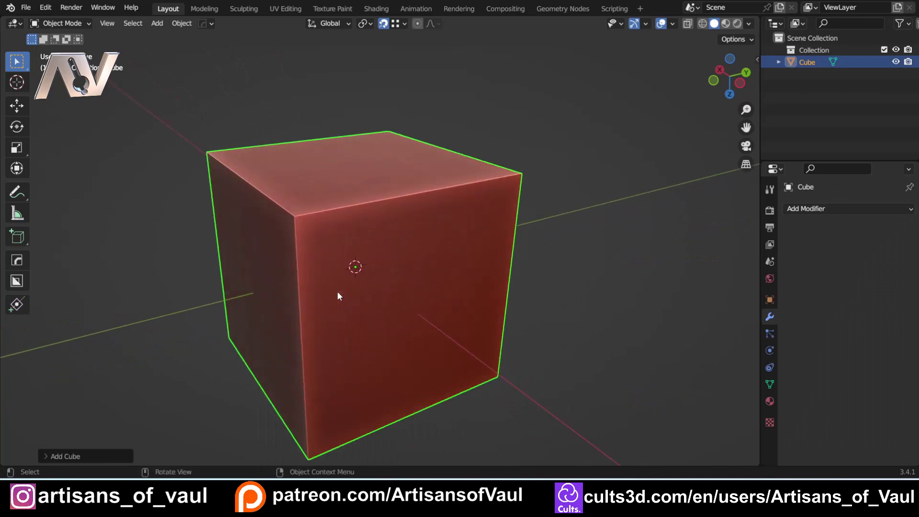
middle_drag(338, 293, 350, 297)
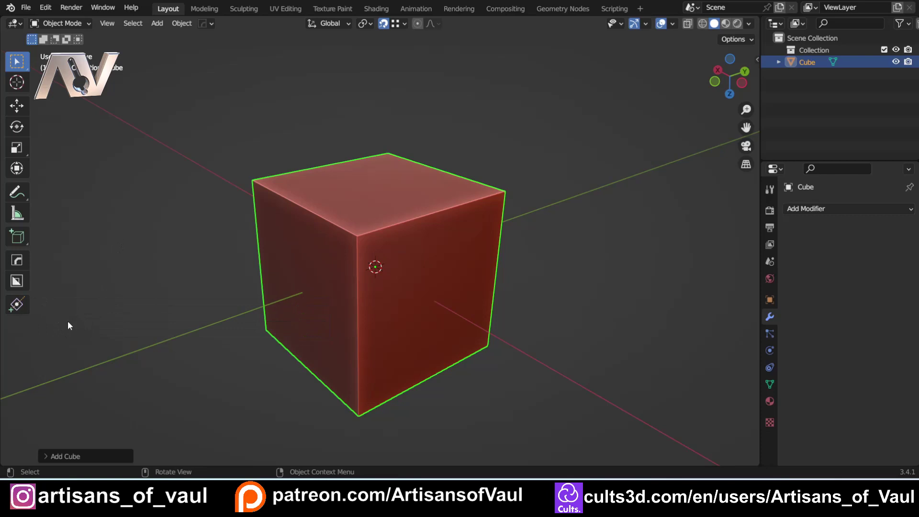
scroll(110, 311, down, 5)
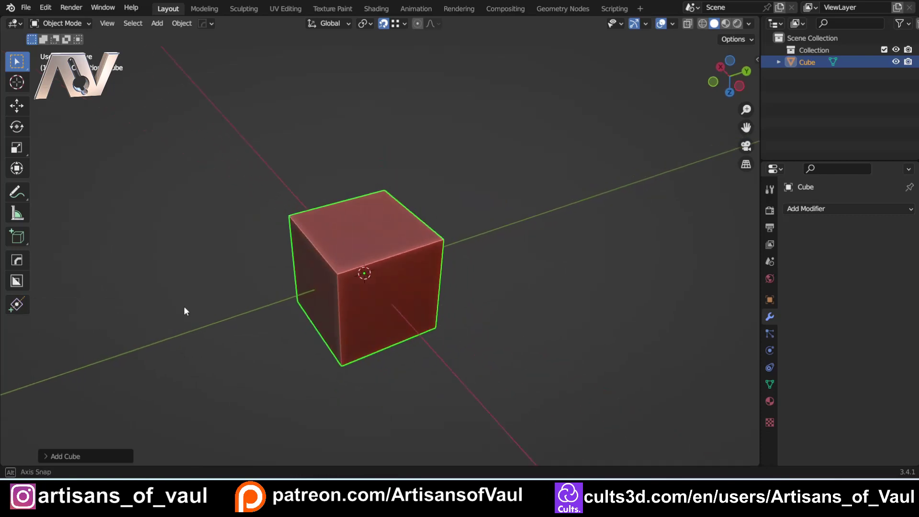
scroll(260, 273, up, 2)
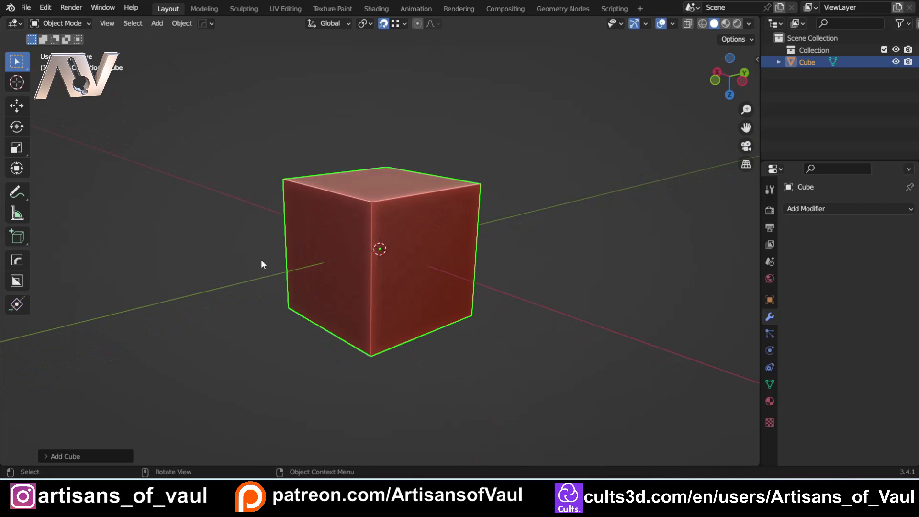
middle_drag(261, 261, 274, 283)
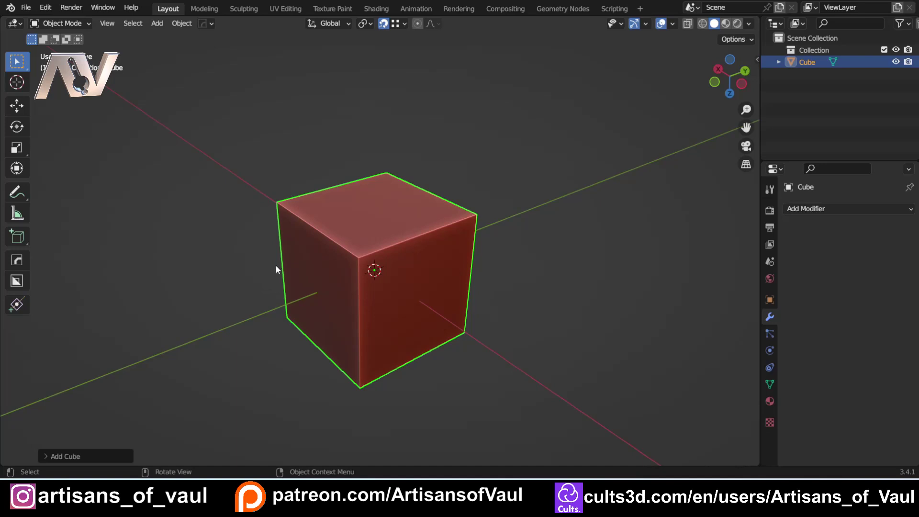
middle_drag(266, 277, 280, 300)
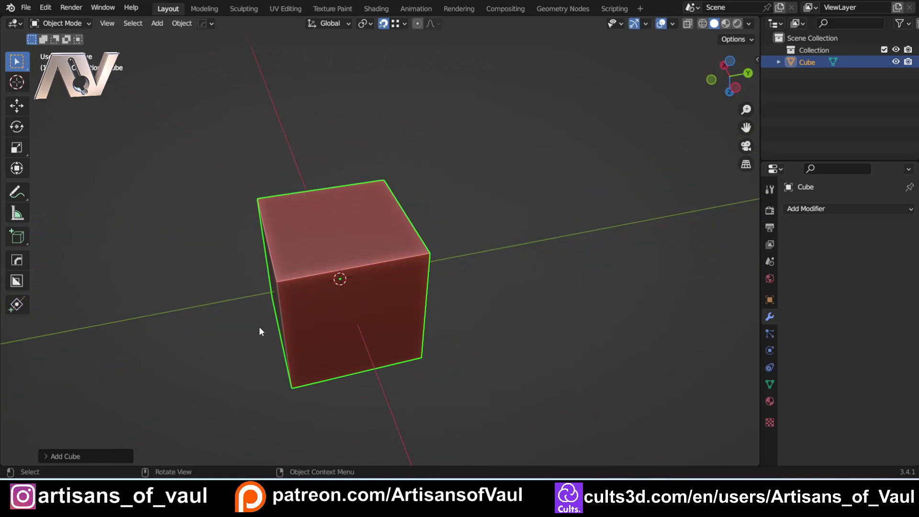
middle_drag(260, 328, 276, 315)
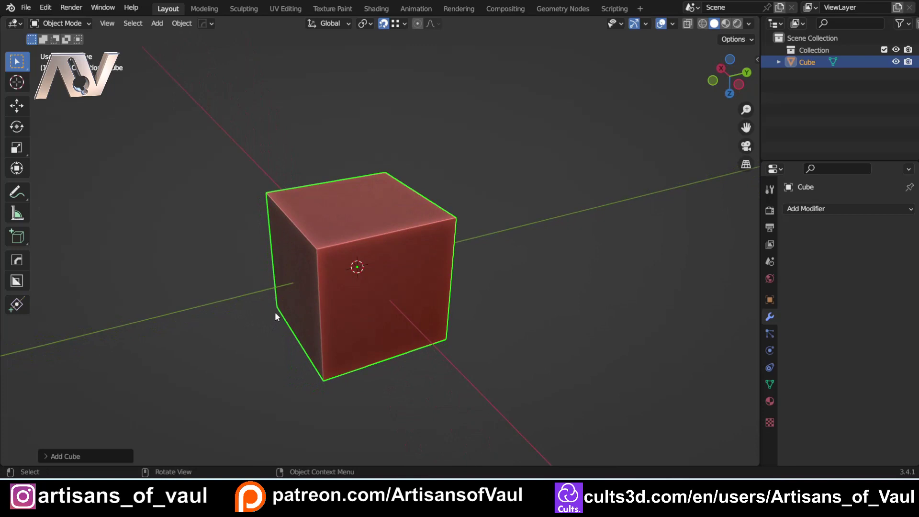
middle_drag(249, 254, 242, 260)
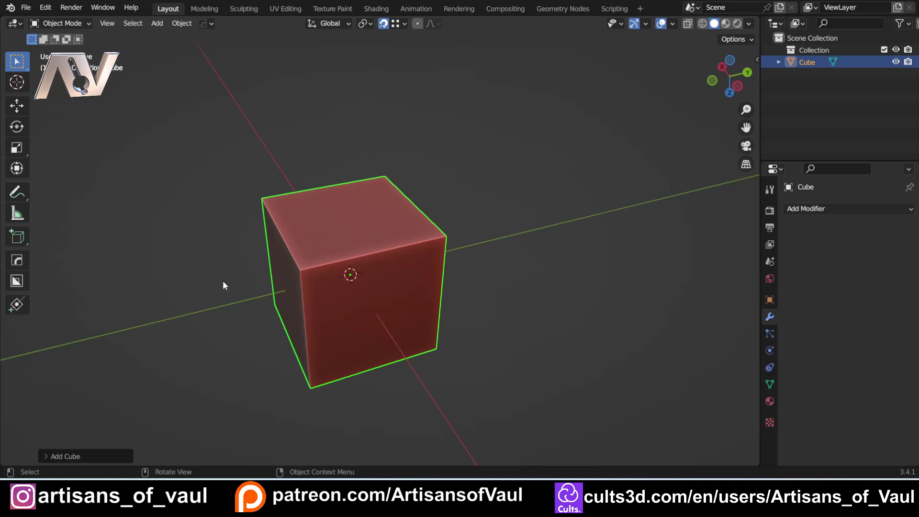
Activate the Construction Lines tool with the cube in the scene
click(17, 305)
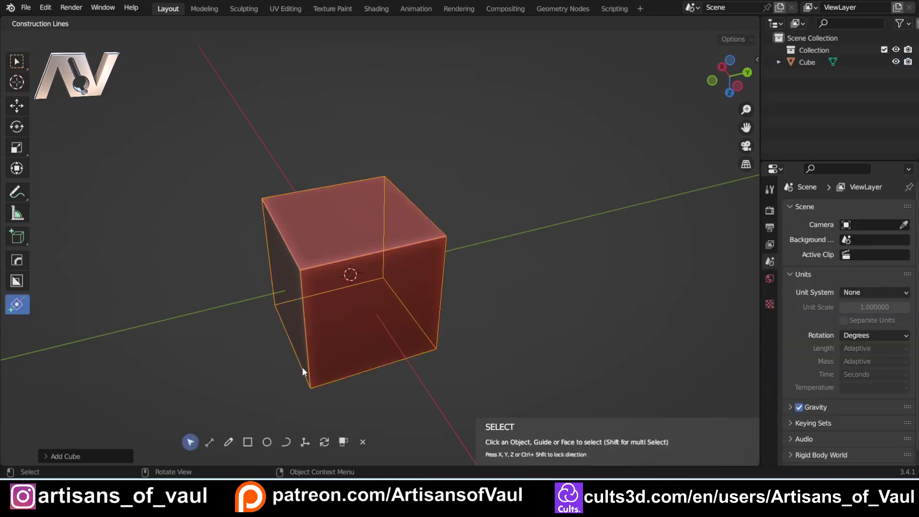
middle_drag(254, 343, 283, 340)
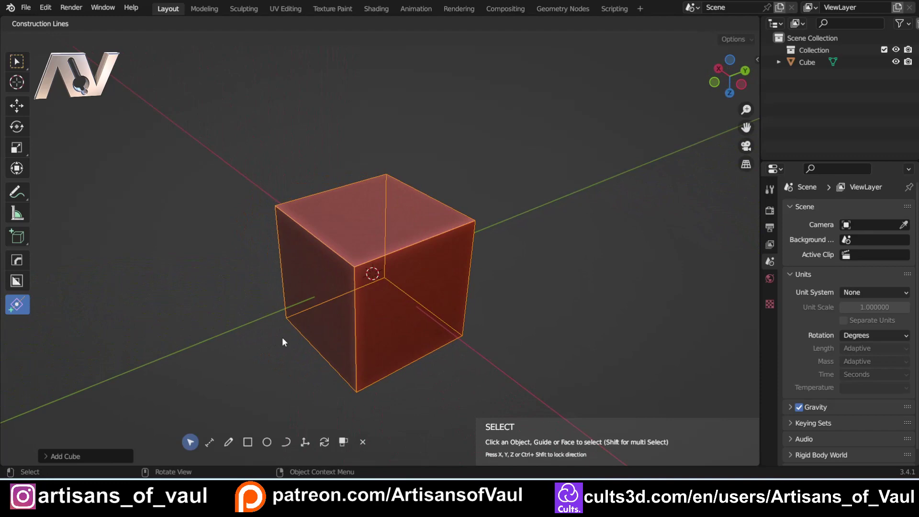
click(430, 277)
shift+middle_drag(438, 326, 357, 320)
click(312, 393)
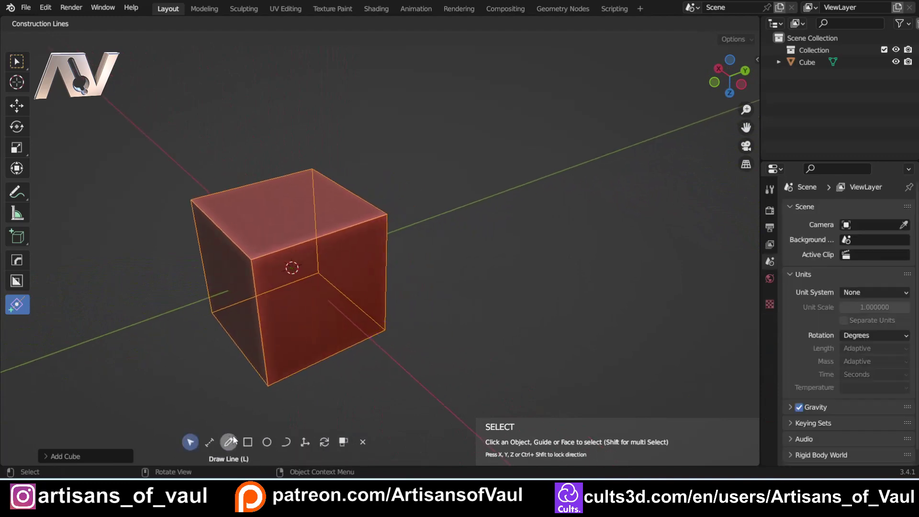
Switch to the box selection tool and back to Construction Lines
click(18, 305)
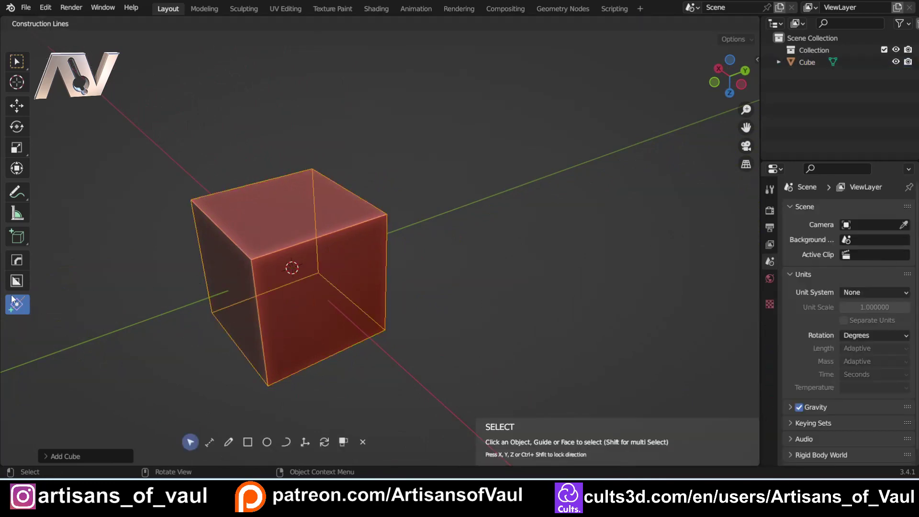
click(19, 62)
click(14, 307)
Select the cube in the Construction Lines Select mode, and clear the selection by picking empty space
click(282, 357)
mouse_move(283, 357)
middle_down()
mouse_move(254, 353)
mouse_move(274, 350)
middle_up()
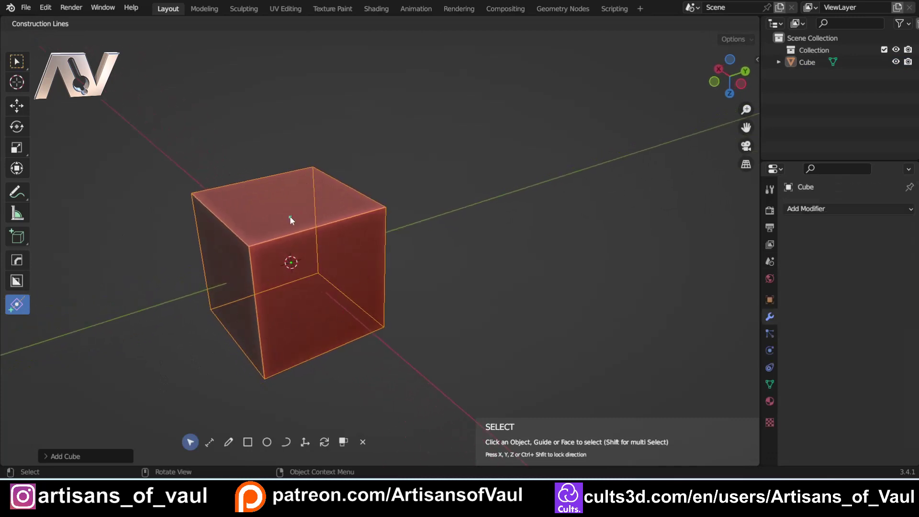
click(308, 209)
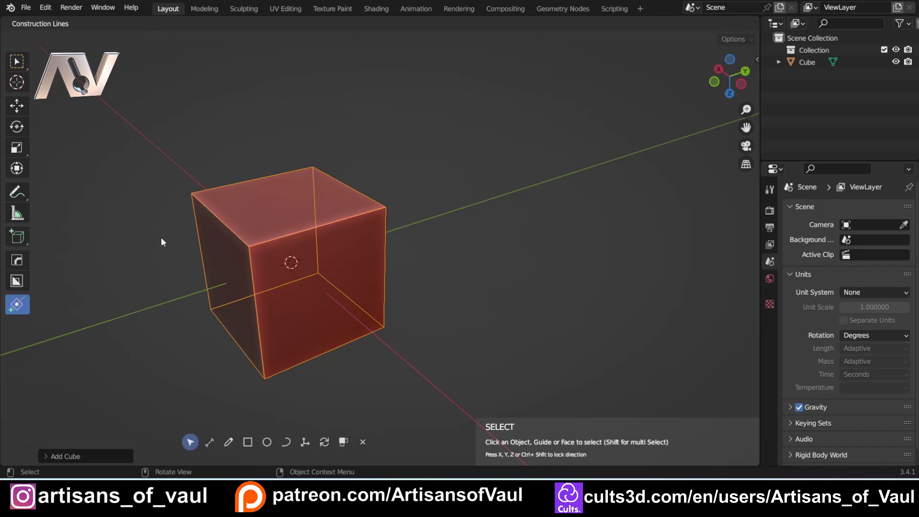
click(203, 296)
click(202, 297)
click(197, 372)
scroll(197, 364, down, 2)
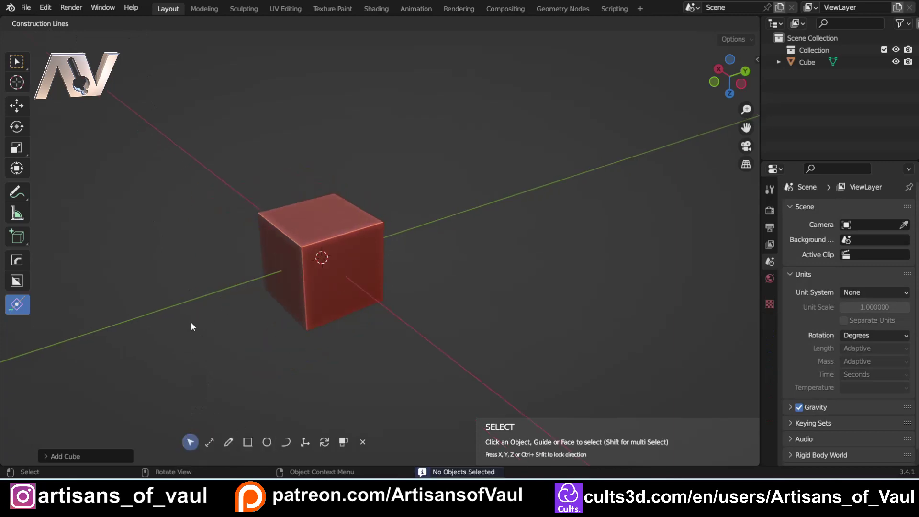
Select the cube and duplicate it with the Construction Lines Move tool, placing the copy along the green Y axis
shift+middle_drag(201, 308, 231, 306)
mouse_move(225, 276)
middle_down()
mouse_move(219, 240)
mouse_move(205, 259)
mouse_move(215, 261)
middle_up()
click(336, 283)
middle_drag(335, 281, 271, 306)
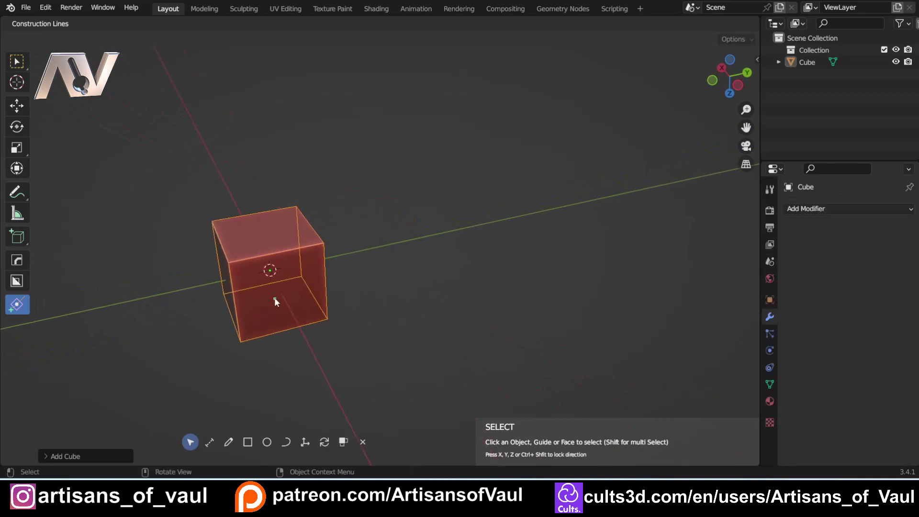
click(305, 442)
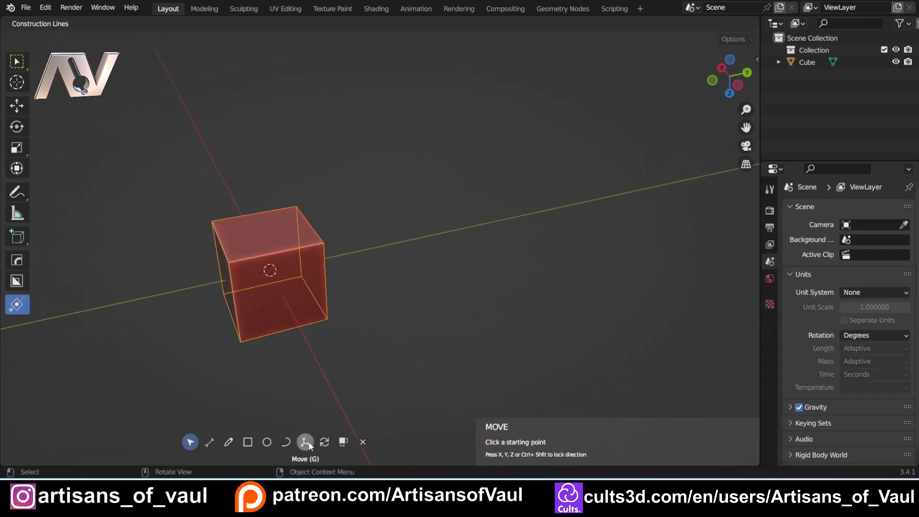
click(282, 294)
key(ctrl)
click(456, 276)
key(ctrl)
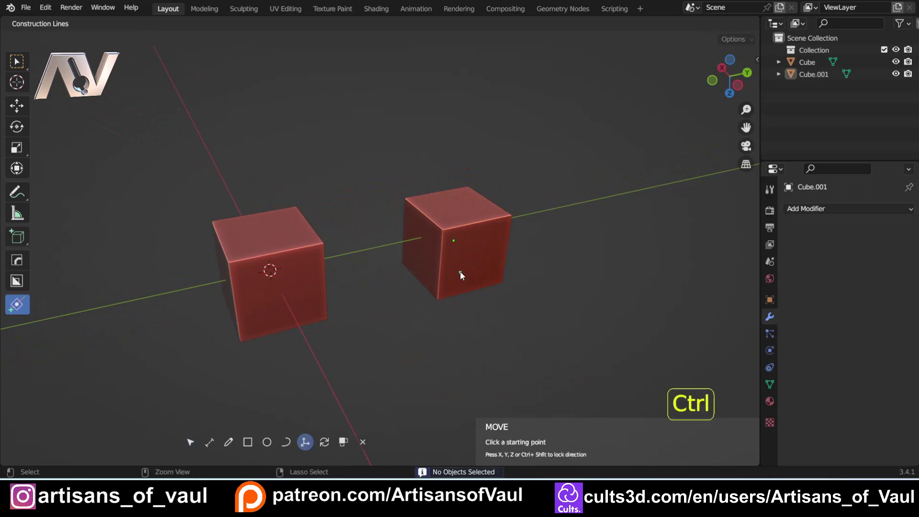
Duplicate the second cube with the Move tool, placing the new copy above and between the two cubes
click(452, 282)
key(ctrl)
click(343, 260)
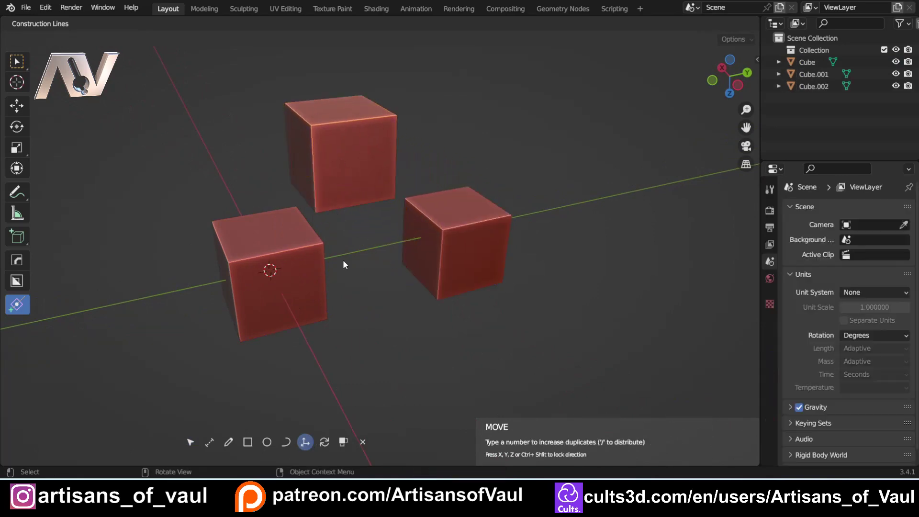
In Select mode, box-select the original and uppermost cubes by fully enclosing them, and all three cubes with a crossing box in the opposite direction
middle_drag(249, 230, 254, 230)
mouse_move(360, 322)
middle_down()
mouse_move(359, 309)
mouse_move(326, 293)
mouse_move(357, 306)
middle_up()
click(190, 443)
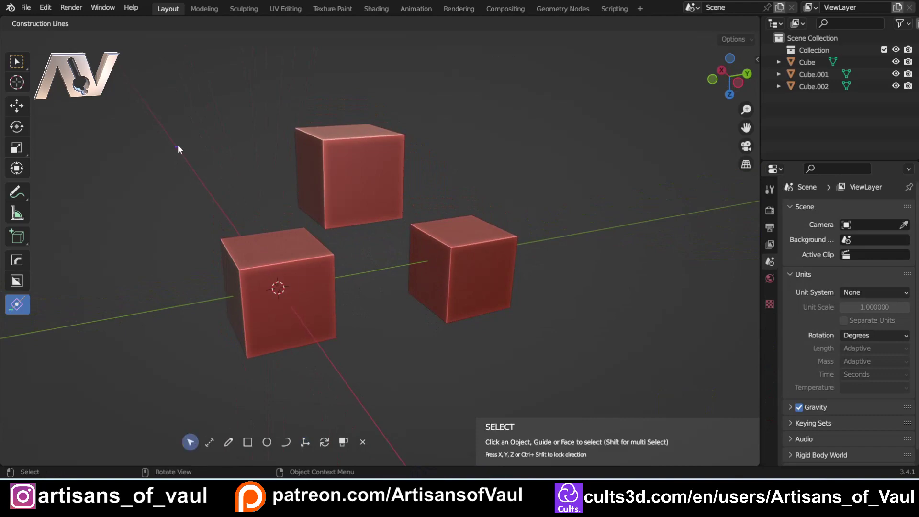
middle_drag(160, 116, 182, 140)
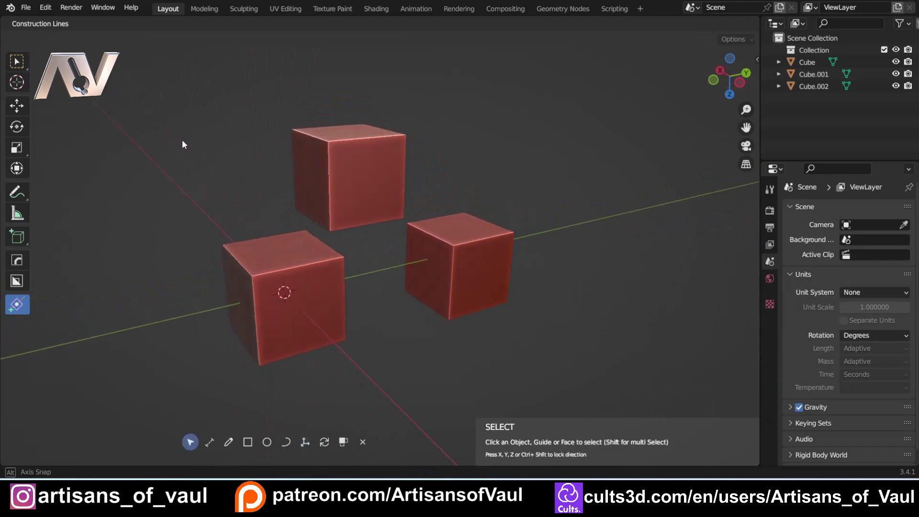
drag(153, 63, 419, 341)
drag(195, 75, 441, 391)
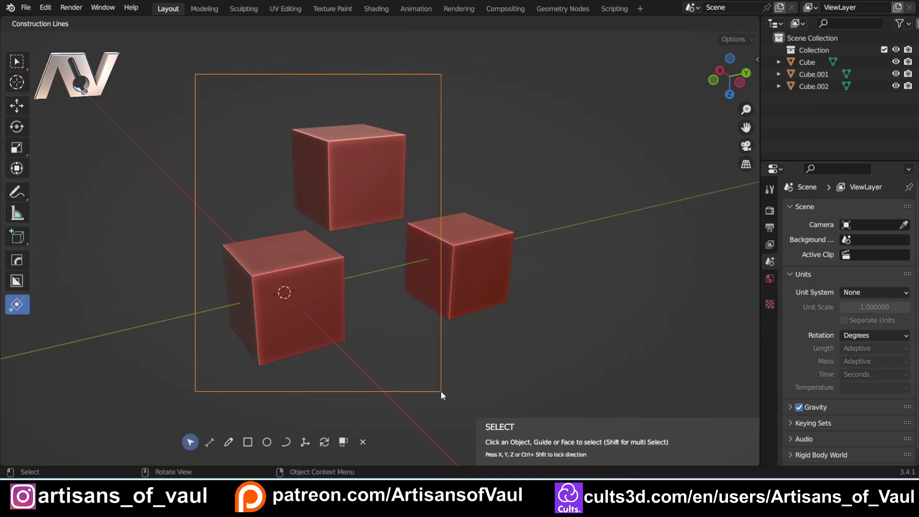
drag(441, 391, 441, 392)
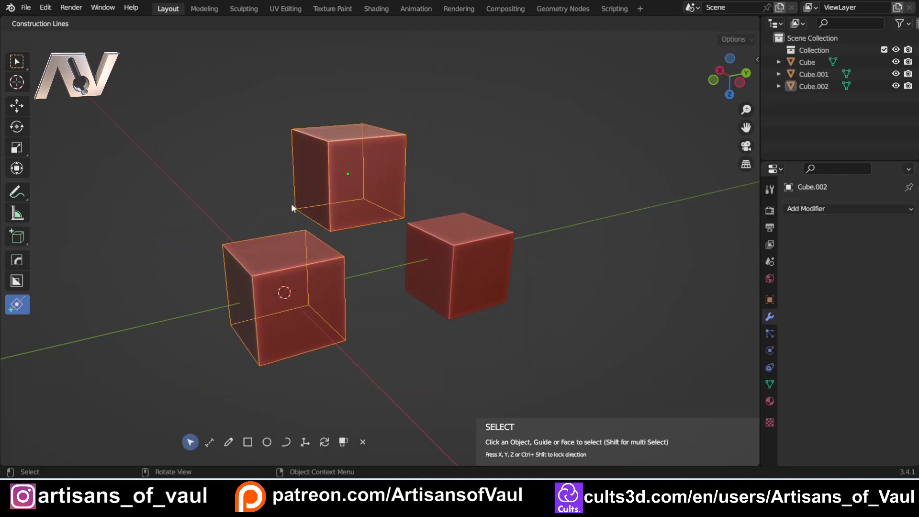
click(524, 384)
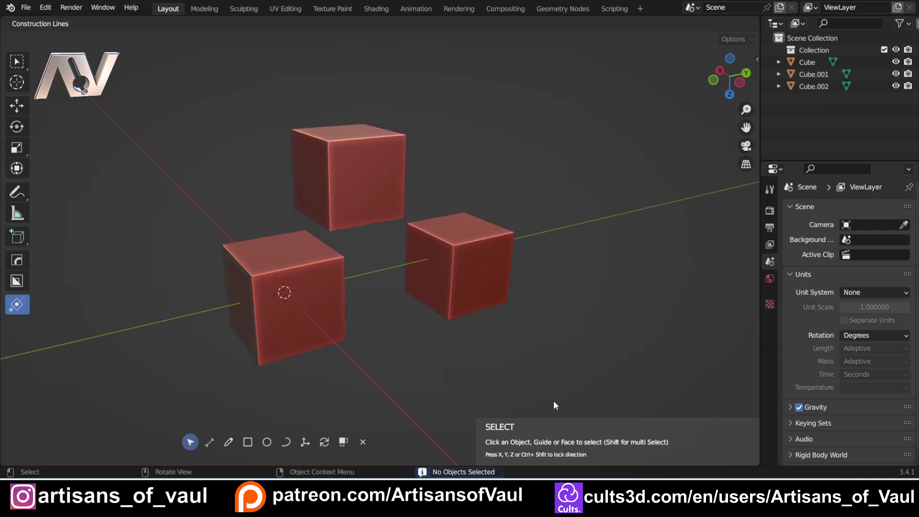
drag(563, 399, 290, 194)
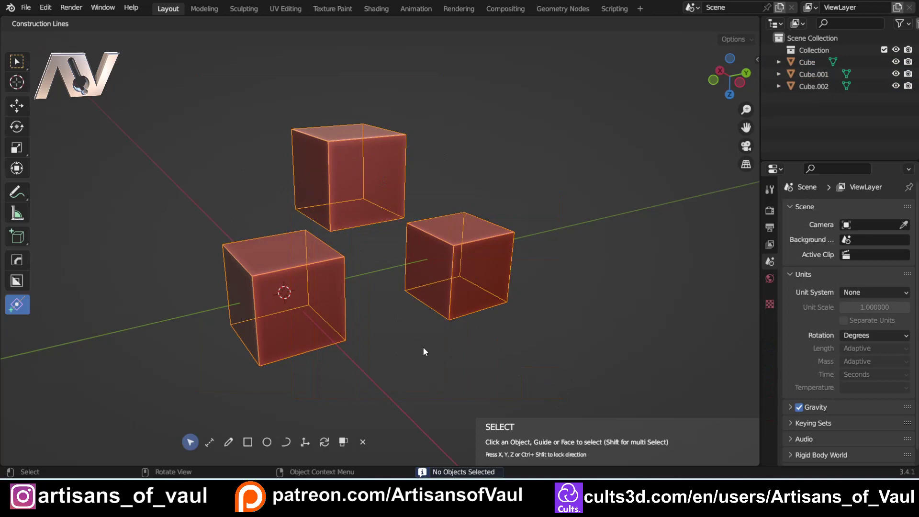
Delete the two duplicated cubes, keeping only the original cube at the origin
click(359, 173)
key(Delete)
click(470, 228)
key(Delete)
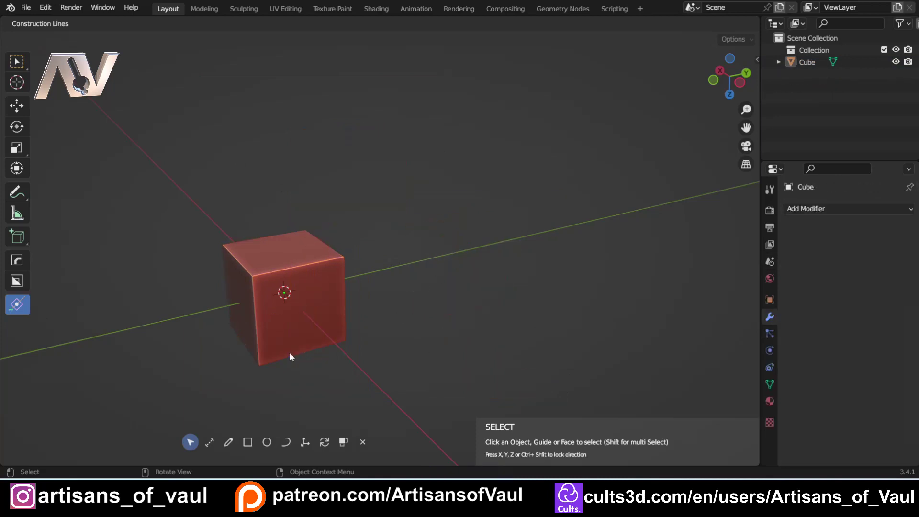
Draw an arc of 20 segments beside the cube with a chord of about 3.06 parallel to the Y axis
middle_drag(289, 353, 271, 401)
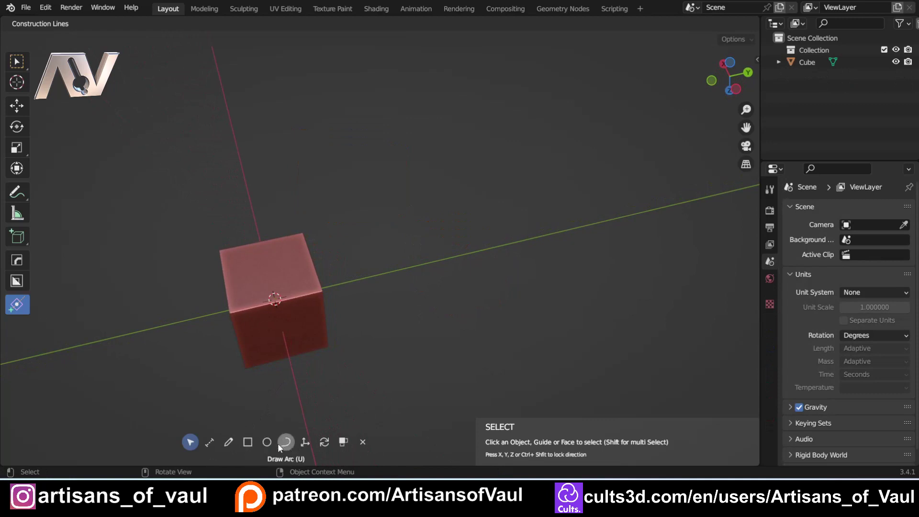
shift+middle_drag(266, 398, 271, 381)
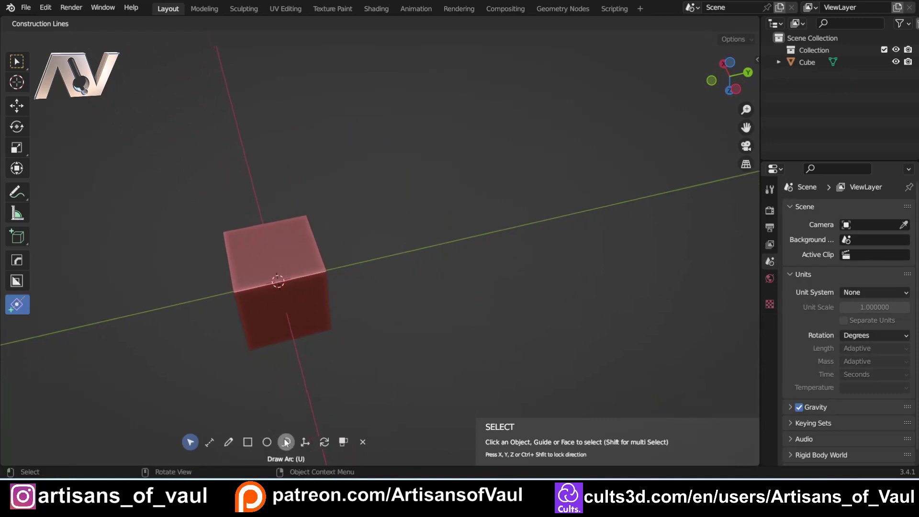
click(286, 442)
middle_drag(331, 378, 367, 329)
click(363, 305)
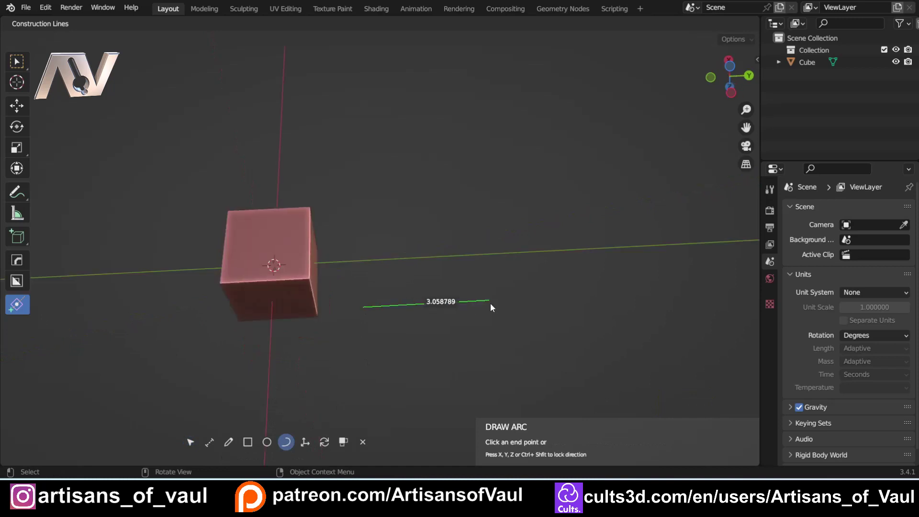
click(491, 303)
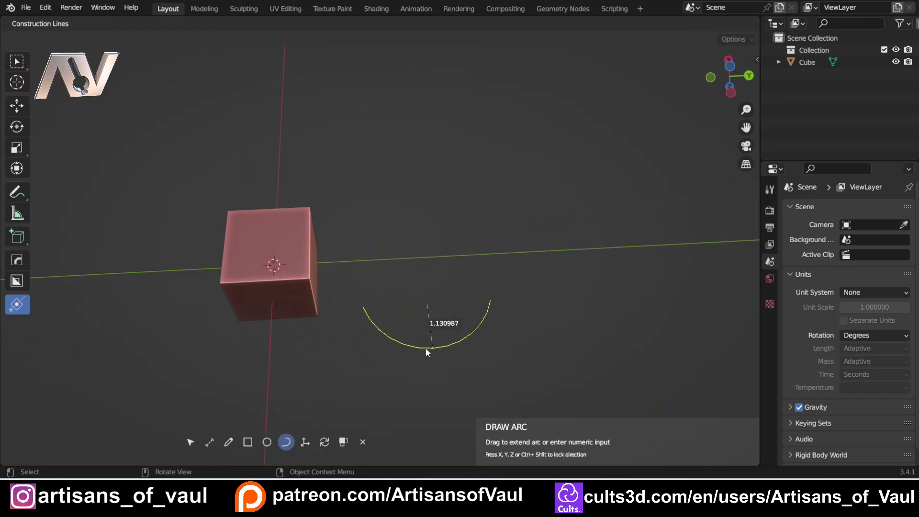
key(ctrl)
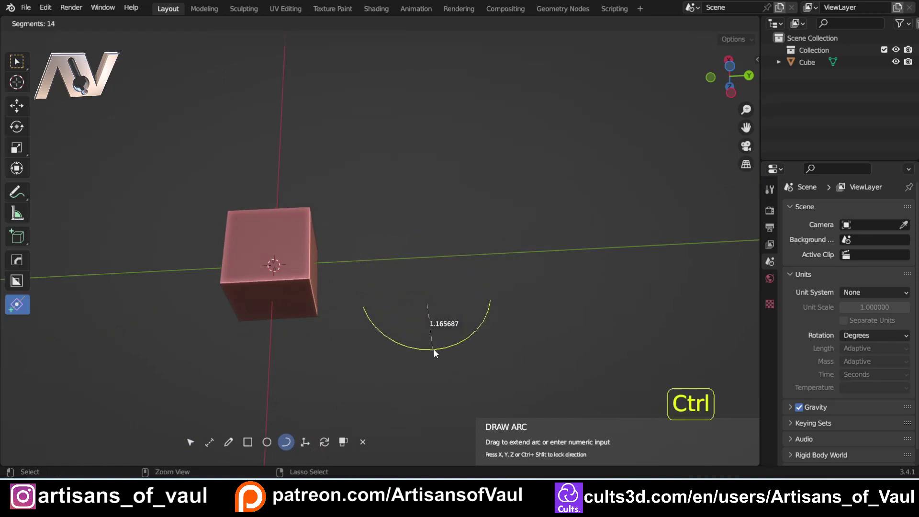
ctrl+scroll(433, 349, up, 2)
ctrl+scroll(437, 381, up, 1)
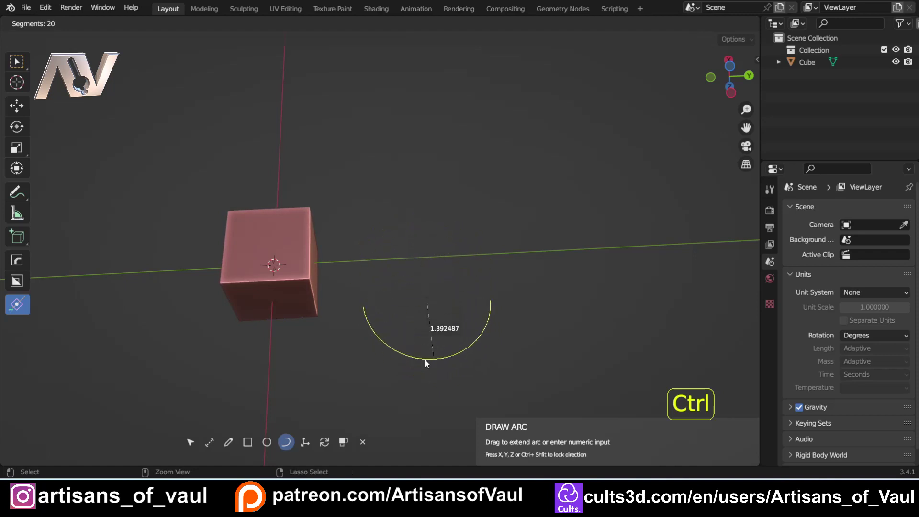
click(417, 357)
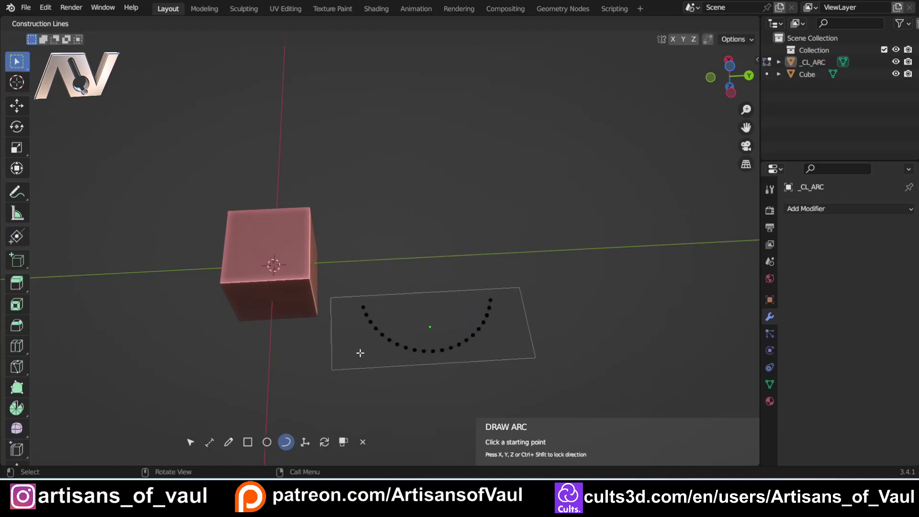
Close the arc into a filled face by drawing a line between its two end points
scroll(360, 353, up, 3)
middle_drag(449, 333, 345, 238)
click(230, 441)
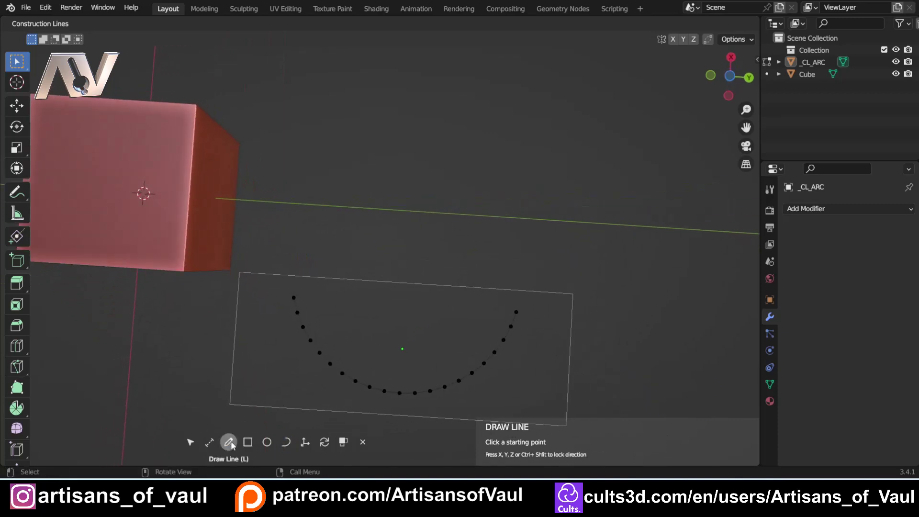
click(294, 297)
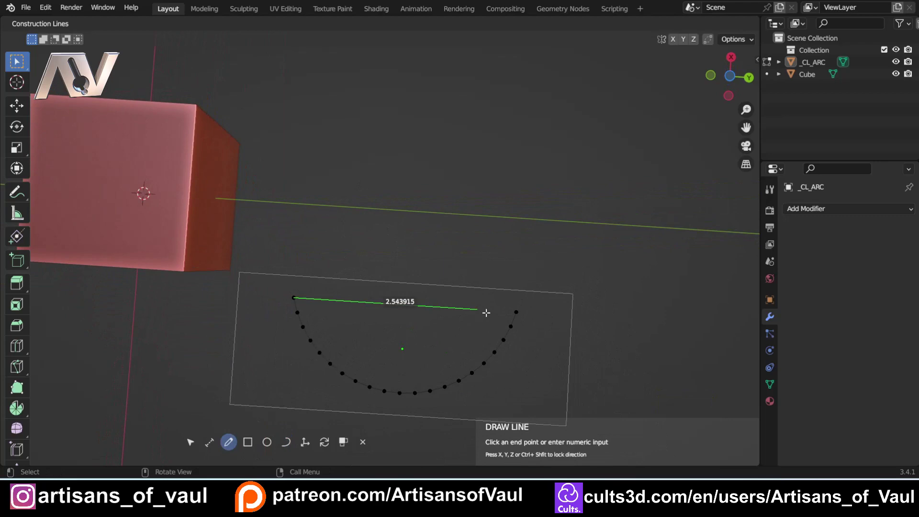
click(521, 312)
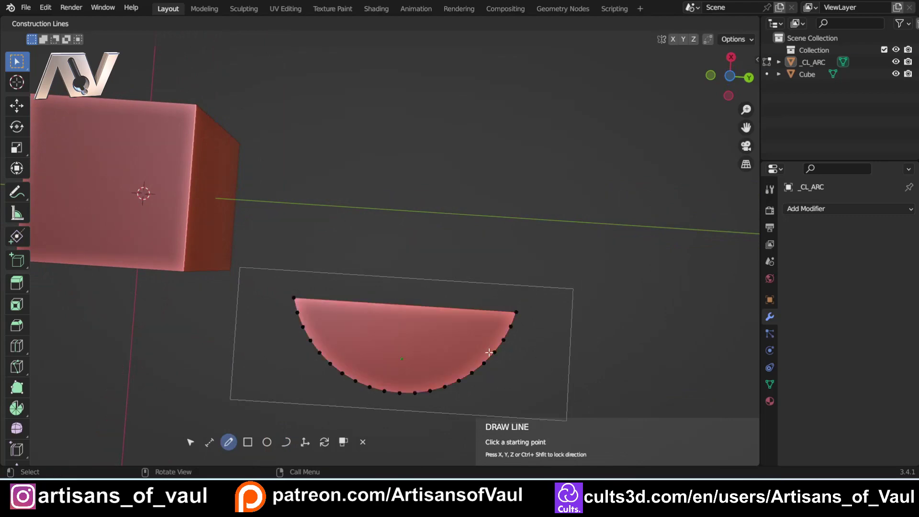
middle_drag(521, 312, 297, 301)
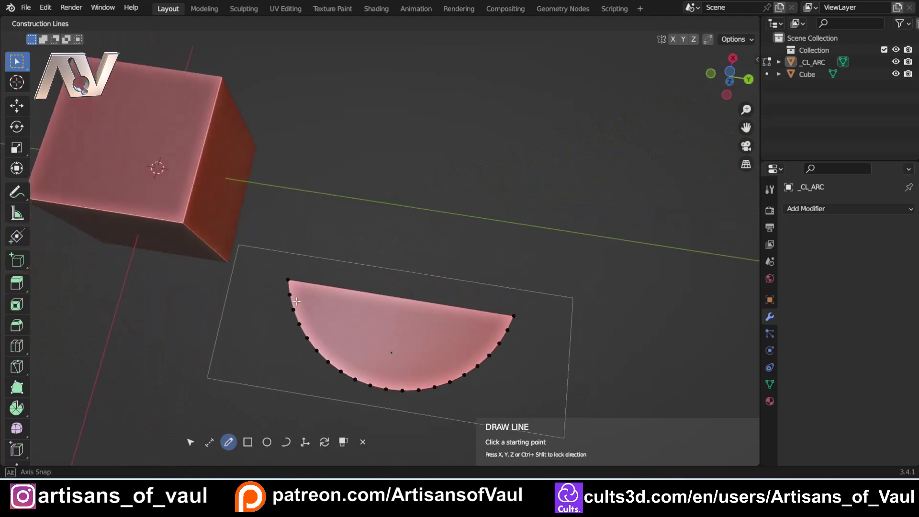
Leave Edit Mode and, viewing along the Z axis, draw a 1-unit line along X followed by a 1-unit segment along Y toward the cube
click(730, 72)
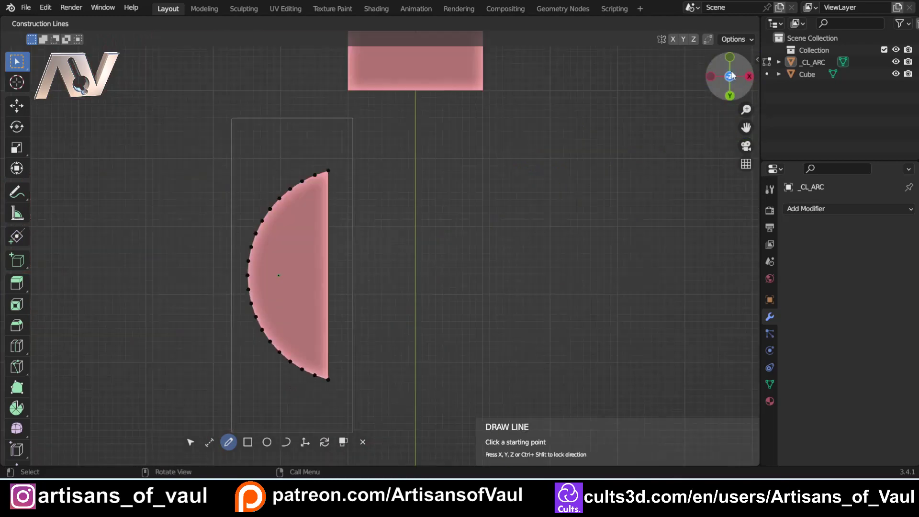
scroll(410, 233, up, 4)
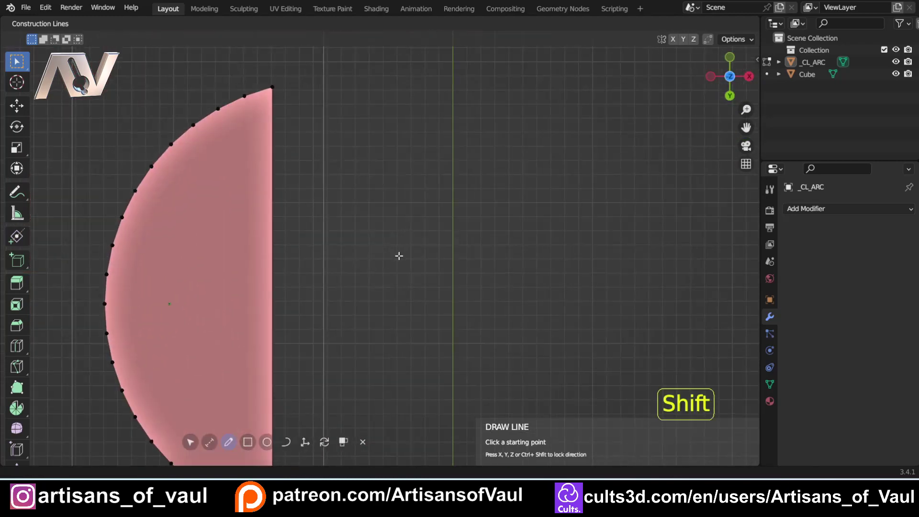
shift+middle_drag(398, 255, 369, 270)
key(Tab)
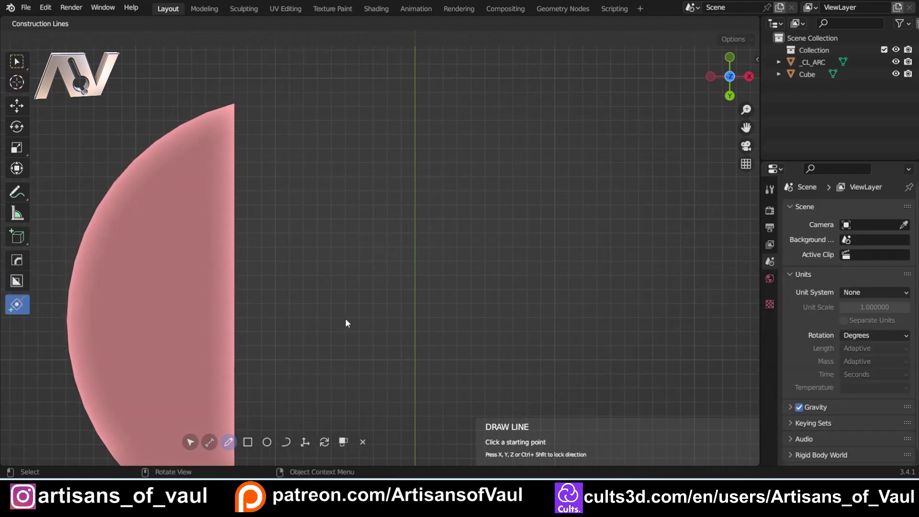
click(385, 324)
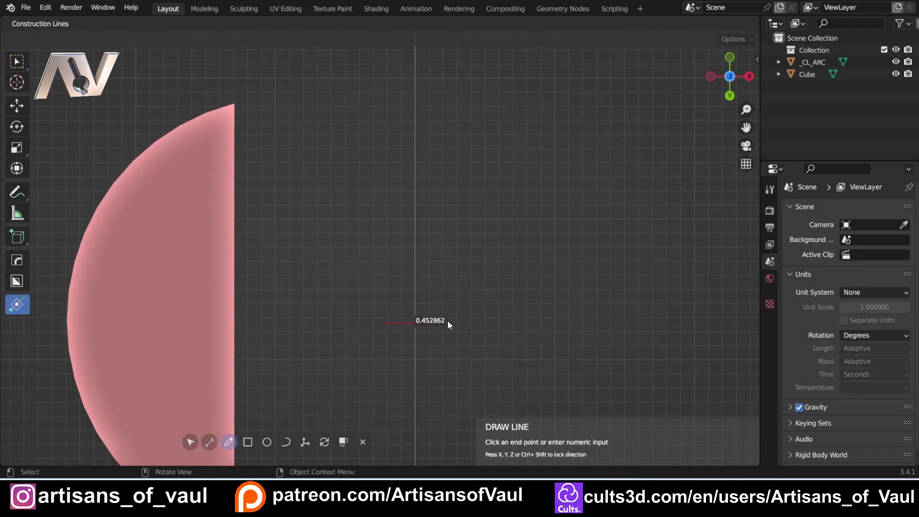
text(1)
key(Return)
click(524, 323)
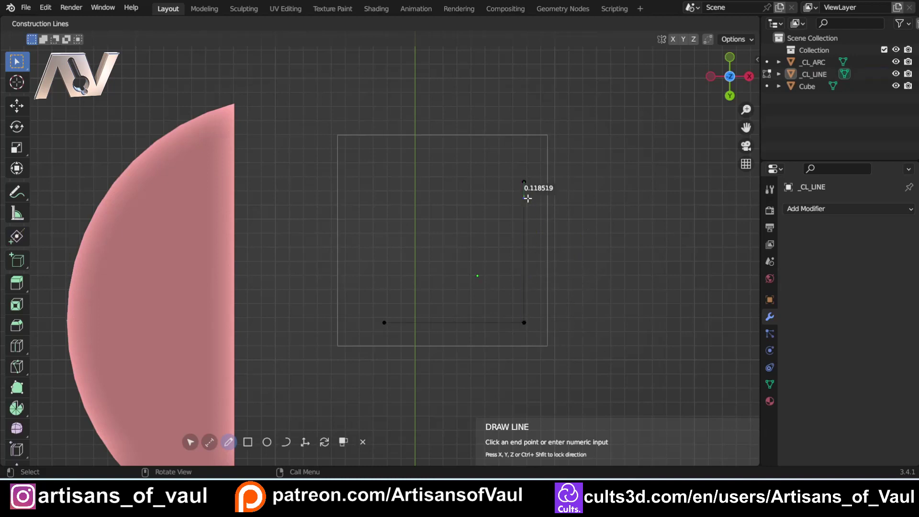
click(525, 182)
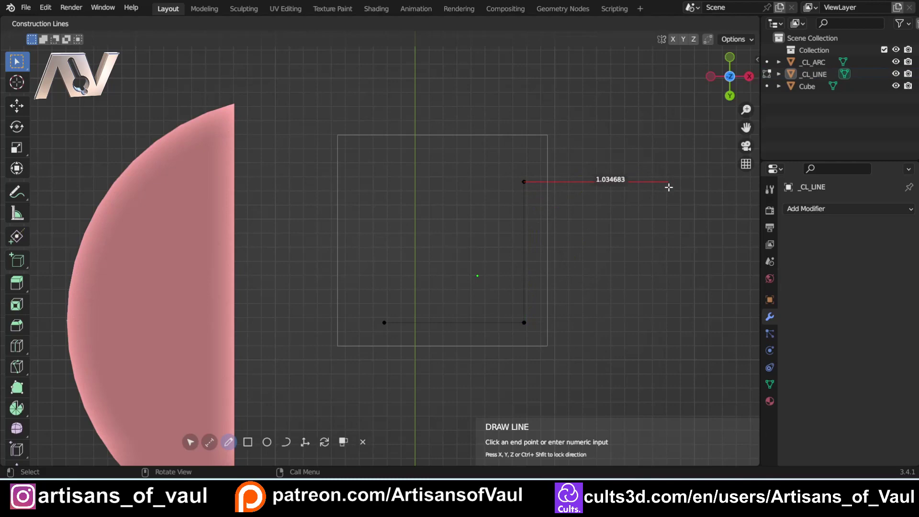
Continue the stepped line 1 unit along X and 2 units along Y toward the cube, and finish the line
text(1)
key(Return)
scroll(635, 189, down, 1)
shift+middle_drag(634, 189, 558, 248)
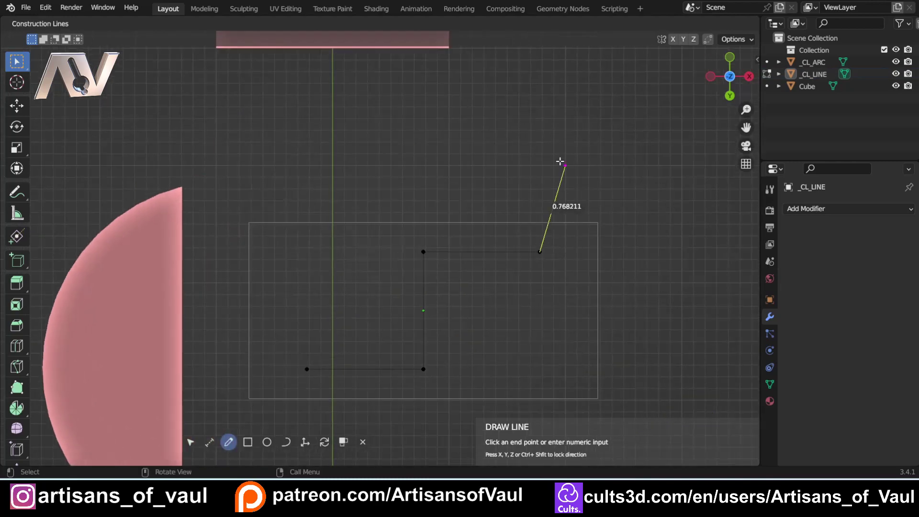
text(y2)
key(Return)
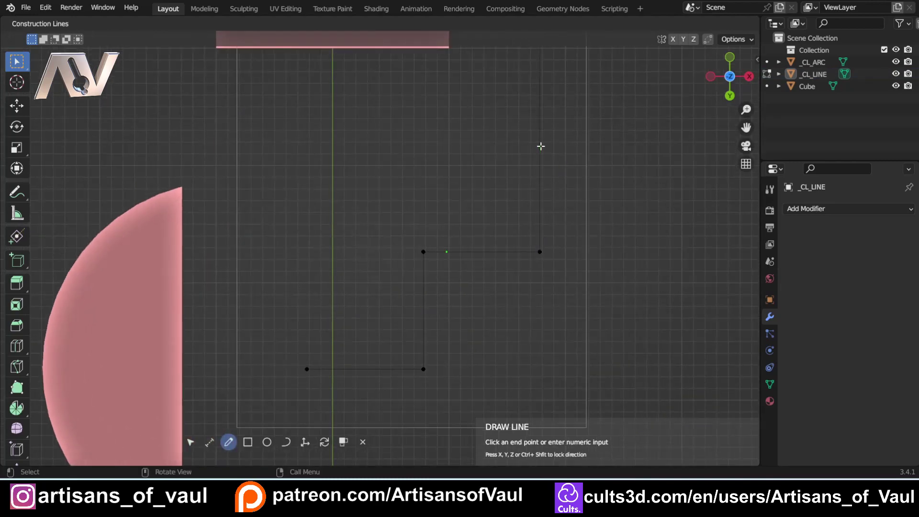
scroll(539, 145, down, 3)
key(Escape)
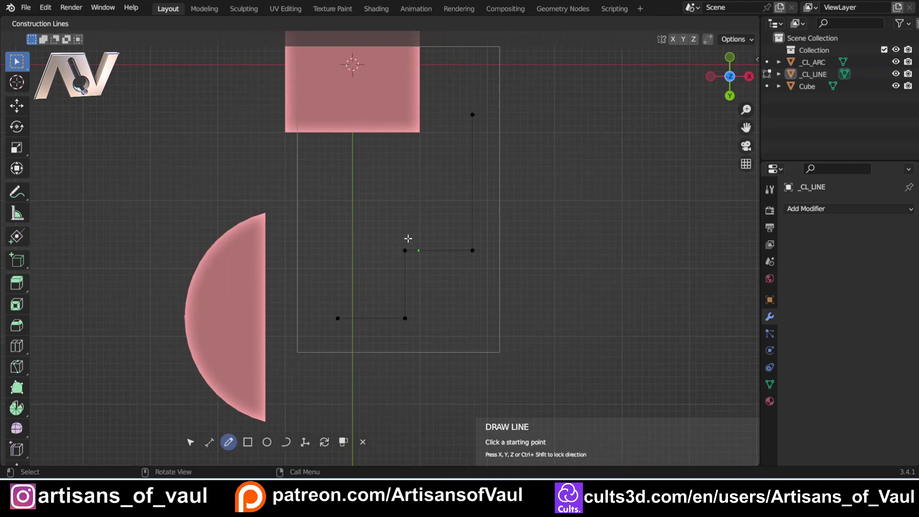
Close the stepped line into a filled face with an arc between its two end points, bulging away from the inner corner
click(286, 443)
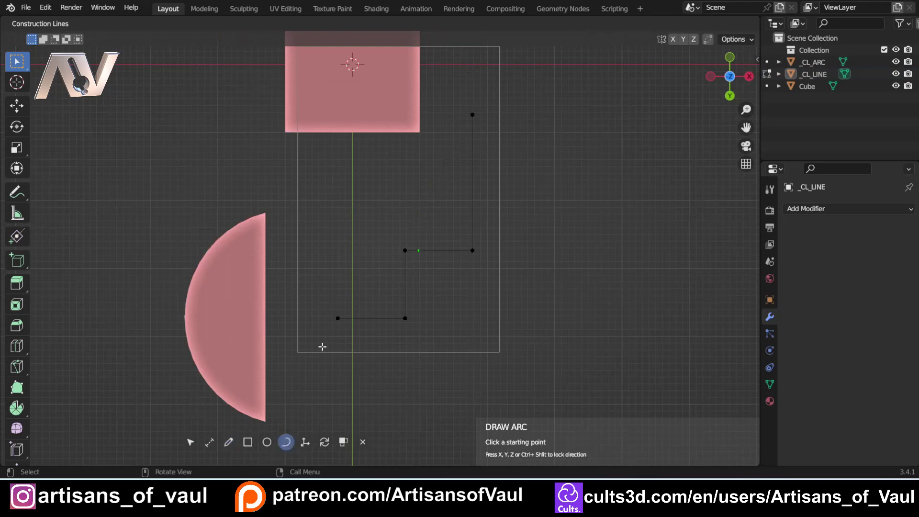
click(337, 318)
click(472, 115)
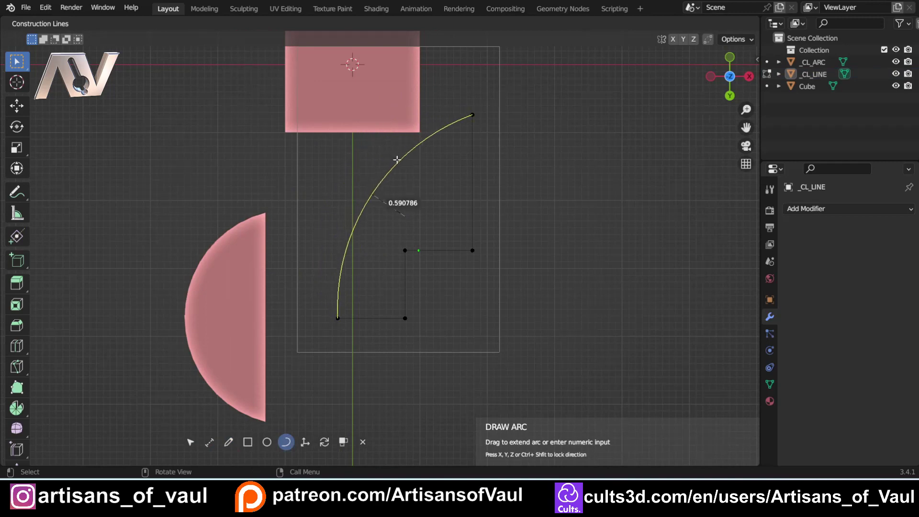
click(400, 163)
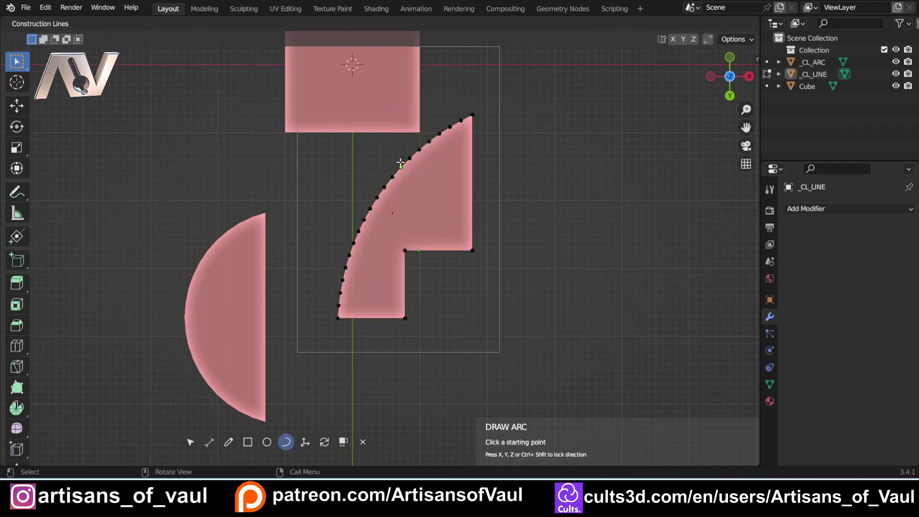
shift+middle_drag(410, 209, 396, 250)
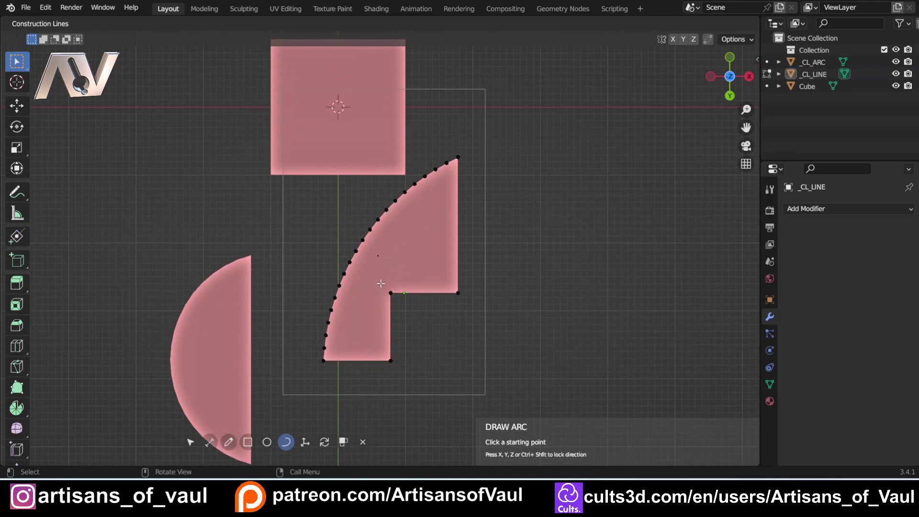
Leave Edit Mode and delete the filled arc and the stepped shape beside the cube
middle_drag(331, 285, 404, 213)
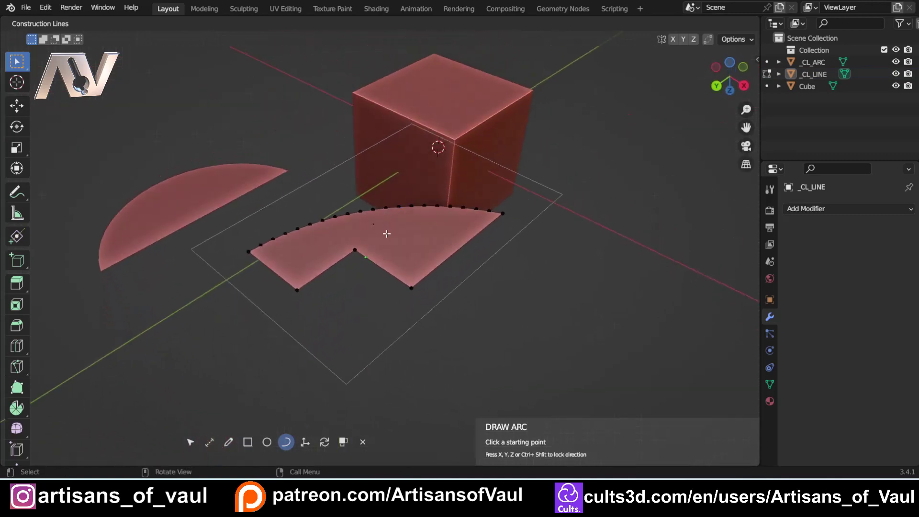
key(Tab)
click(190, 442)
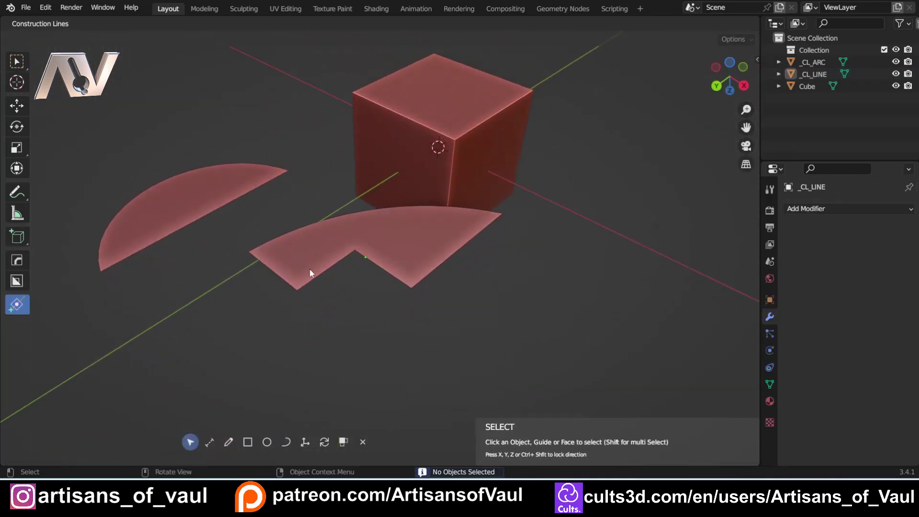
mouse_move(56, 109)
mouse_down()
mouse_move(341, 366)
mouse_move(320, 329)
mouse_up()
key(Delete)
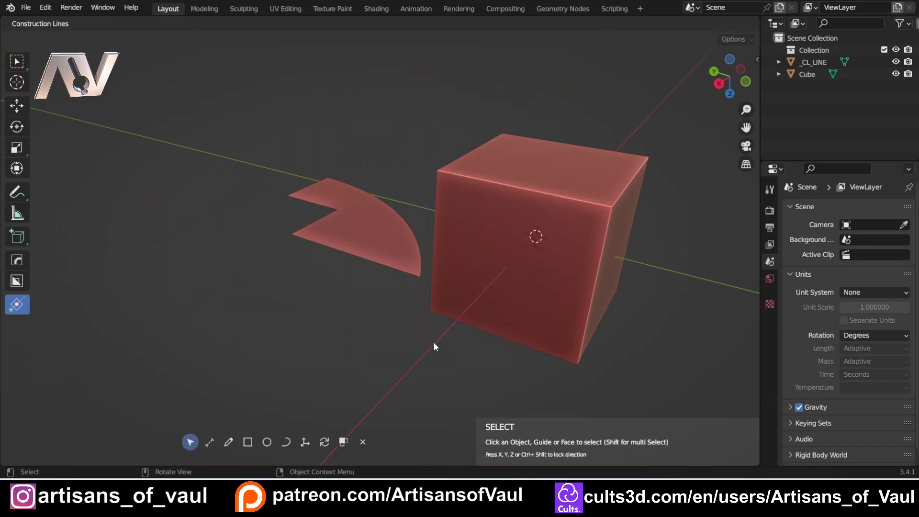
click(331, 230)
key(Delete)
middle_drag(330, 229, 383, 214)
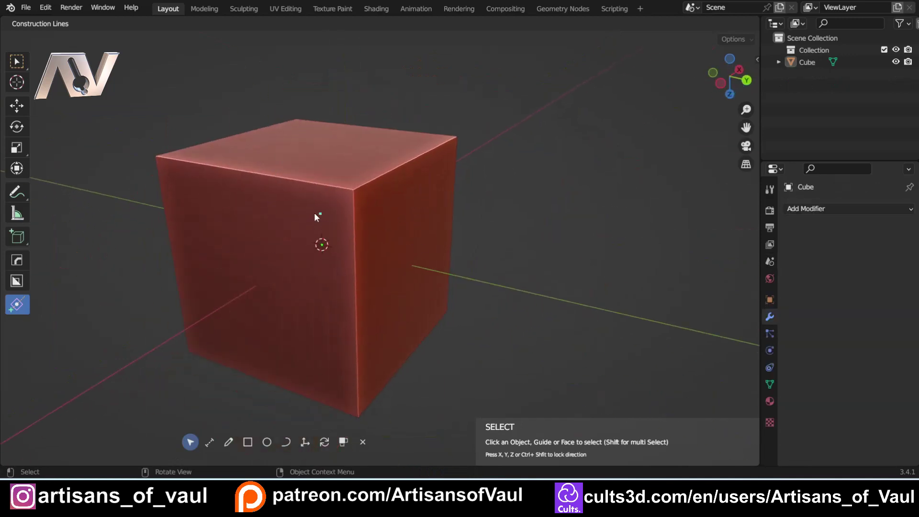
Select the cube and enter Edit Mode on it
mouse_move(315, 215)
middle_down()
mouse_move(322, 231)
mouse_move(327, 218)
middle_up()
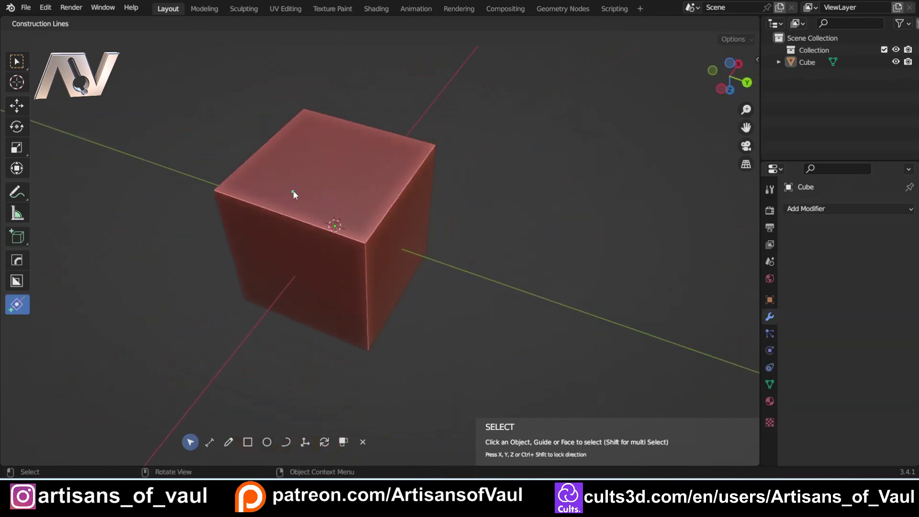
middle_drag(376, 203, 493, 181)
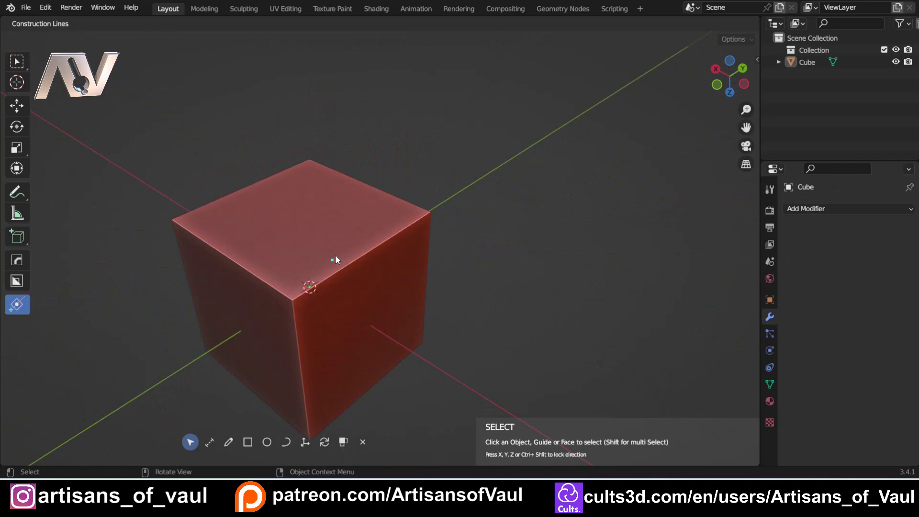
click(335, 259)
middle_drag(335, 260, 371, 251)
key(Tab)
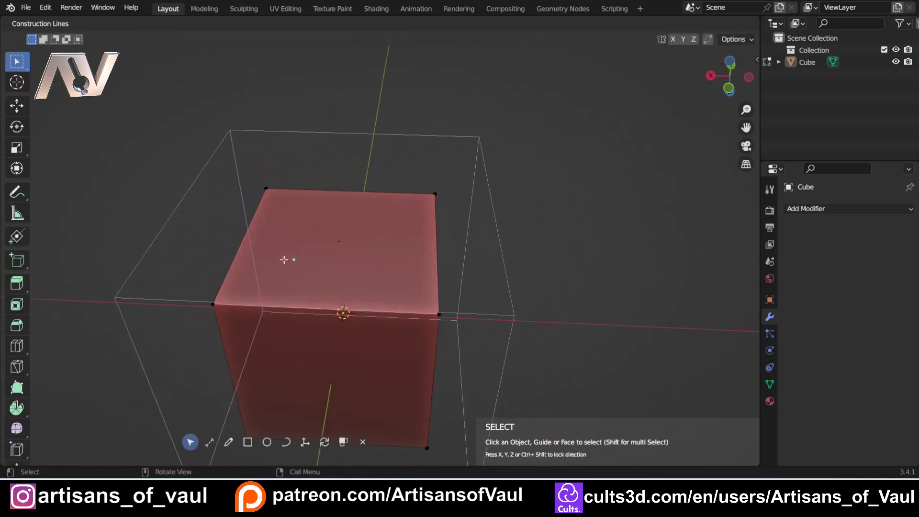
middle_drag(284, 259, 287, 229)
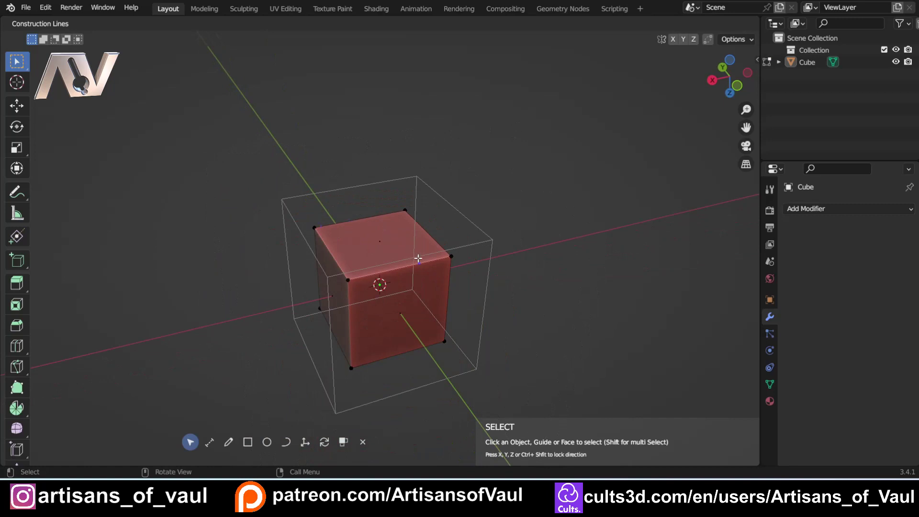
mouse_move(419, 258)
middle_down()
mouse_move(437, 289)
mouse_move(358, 226)
middle_up()
scroll(462, 296, up, 4)
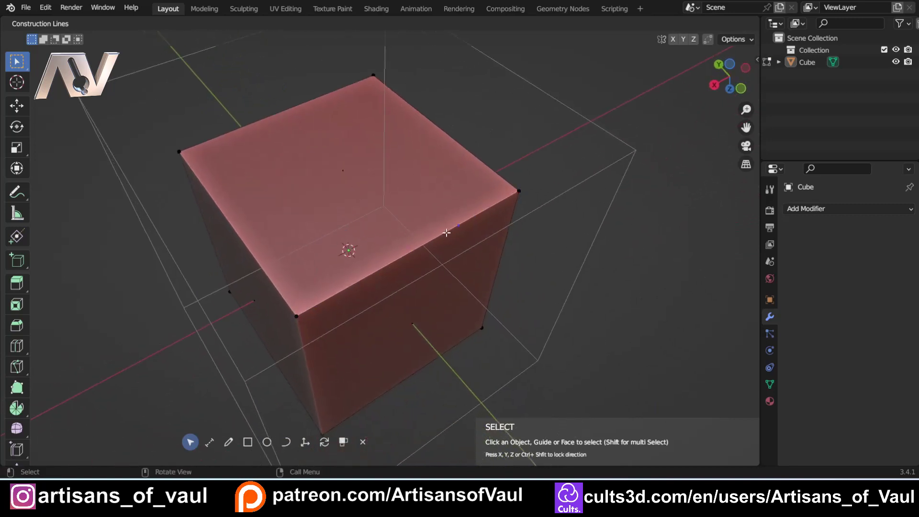
Try the Move tool on one of the cube's upper edges, a corner vertex and the top face
key(m)
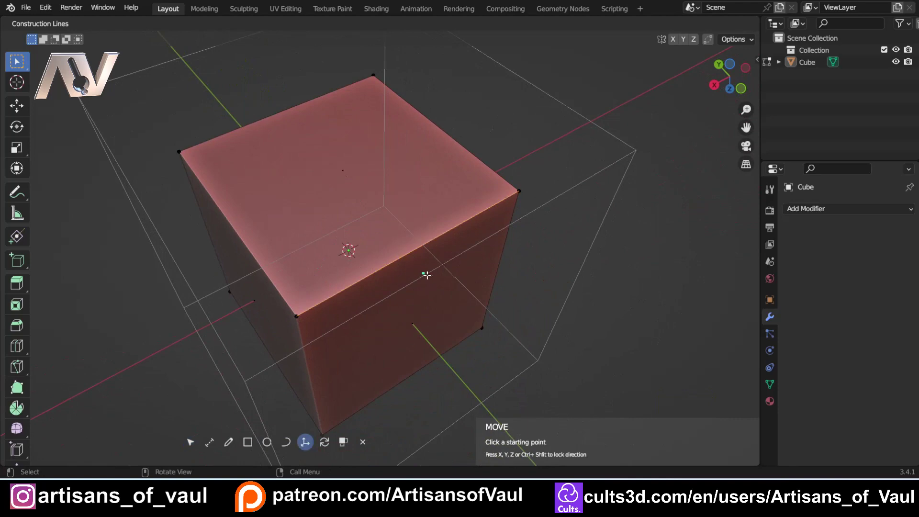
click(428, 290)
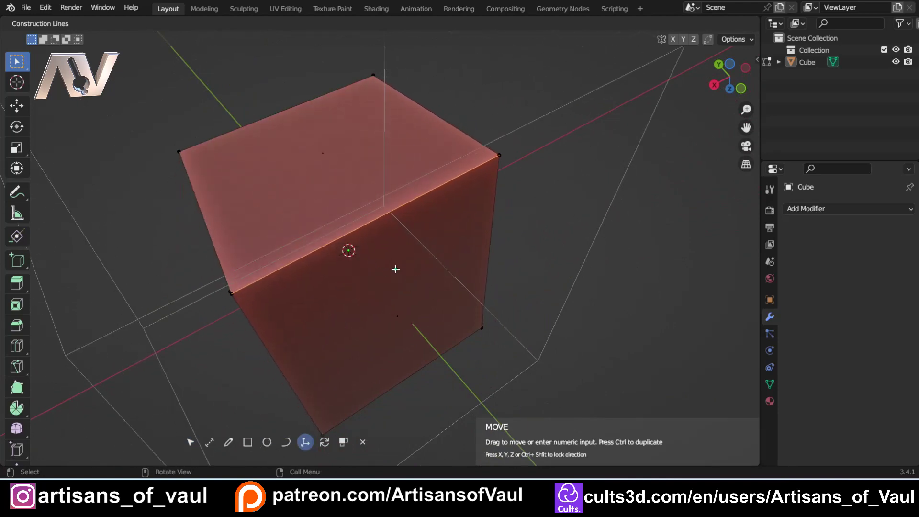
key(Escape)
click(520, 192)
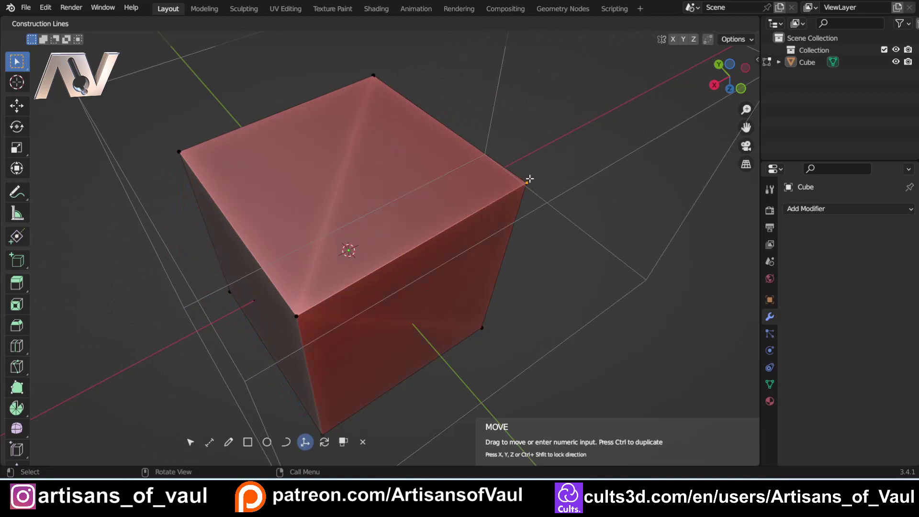
right_click(482, 179)
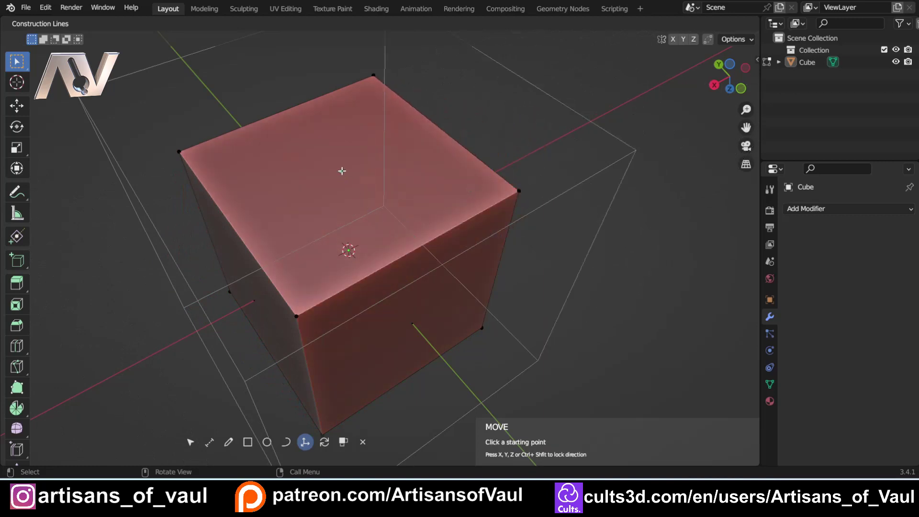
click(342, 171)
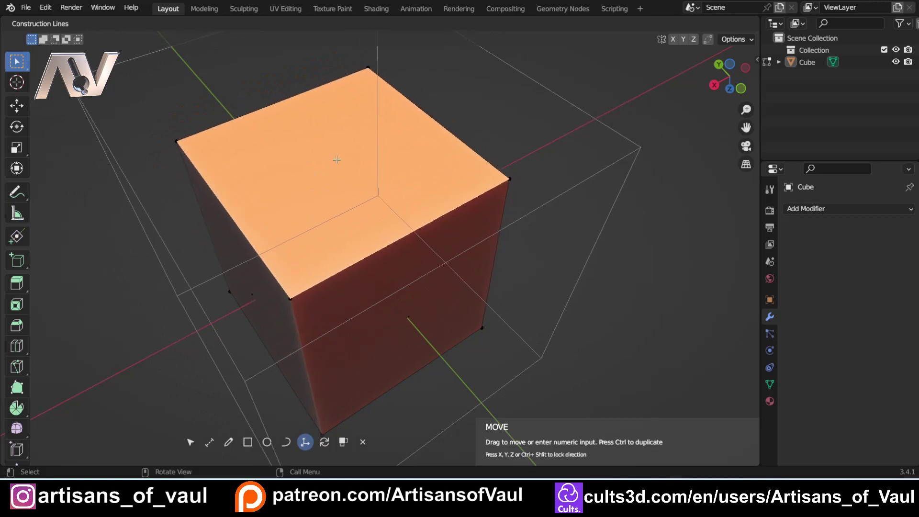
click(305, 165)
Draw a rectangle about 0.89 x 0.97 units inside the cube's top face
scroll(310, 206, down, 6)
middle_drag(311, 205, 409, 158)
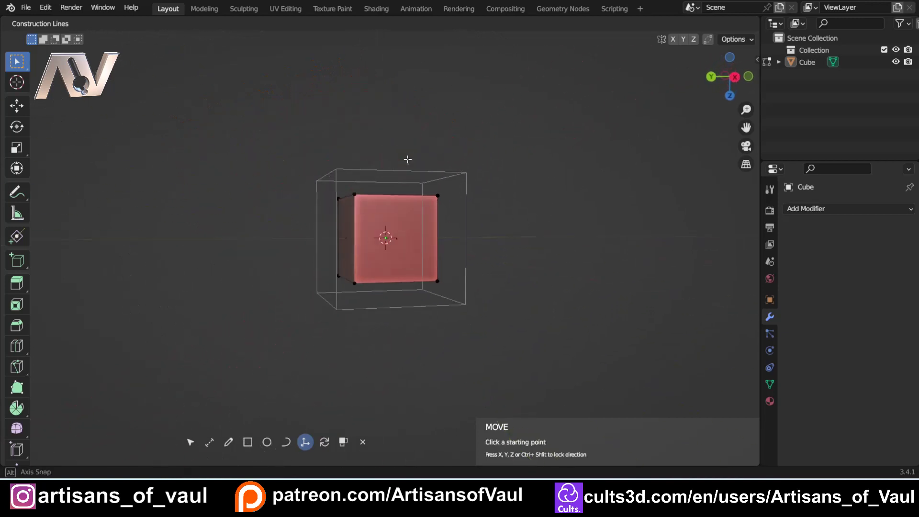
scroll(366, 199, up, 3)
middle_drag(366, 199, 339, 294)
scroll(377, 299, up, 3)
click(248, 442)
middle_drag(332, 205, 326, 244)
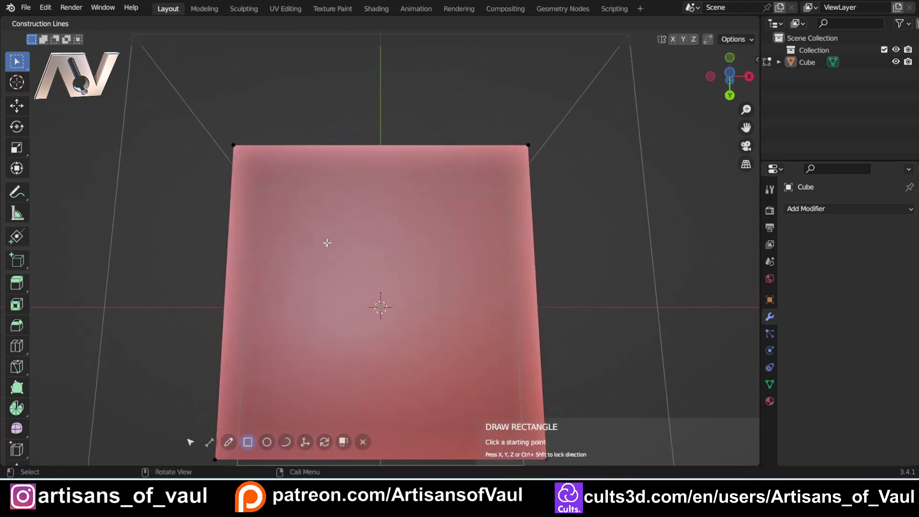
click(444, 352)
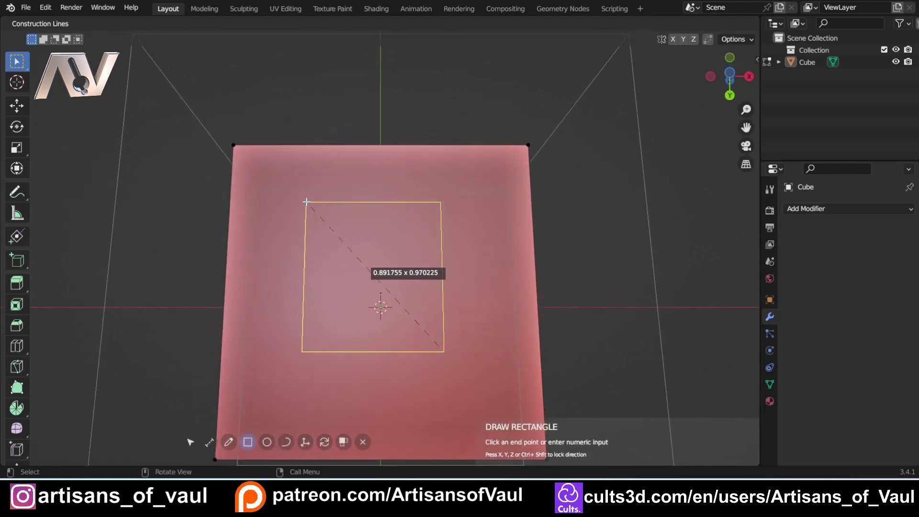
click(308, 203)
mouse_move(309, 203)
middle_down()
mouse_move(404, 285)
mouse_move(397, 232)
mouse_move(335, 302)
mouse_move(311, 258)
mouse_move(306, 279)
middle_up()
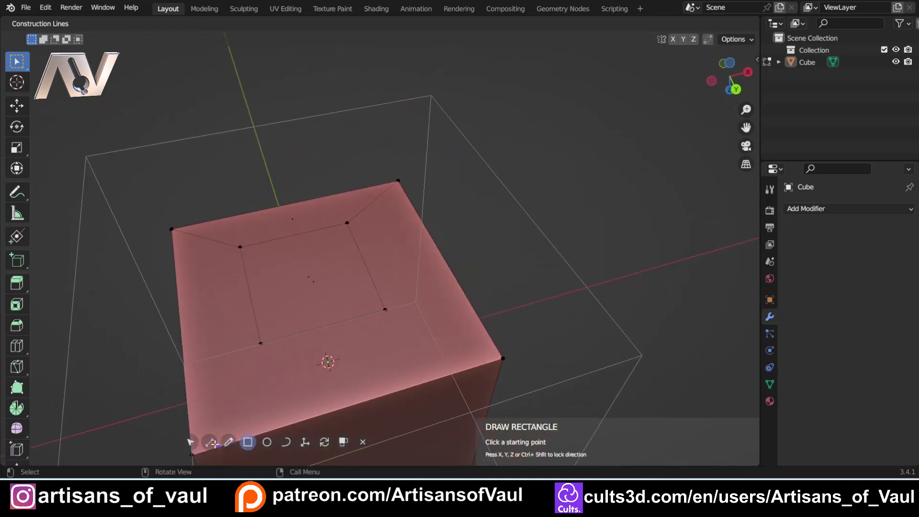
Extrude the inner rectangle down through the cube to cut a square hole
click(190, 442)
click(310, 285)
middle_drag(310, 284, 368, 282)
click(343, 442)
drag(379, 205, 376, 335)
middle_drag(377, 336, 238, 279)
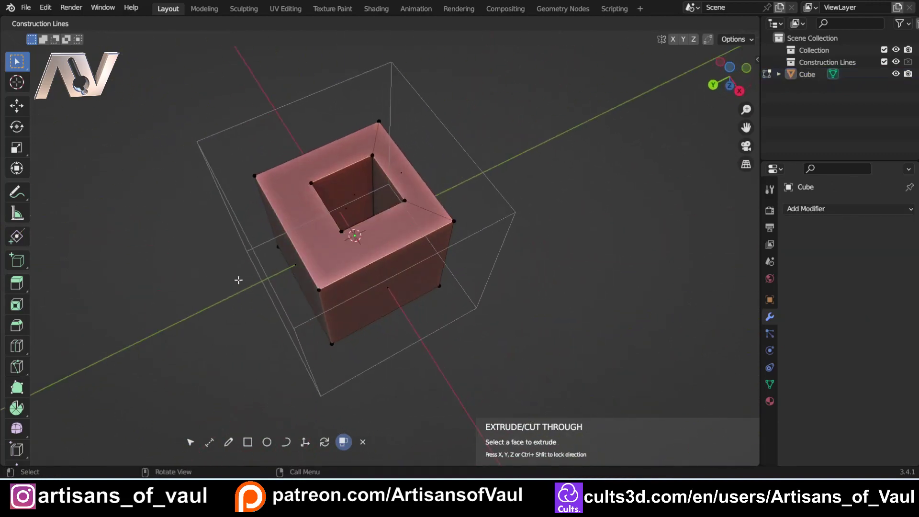
scroll(343, 193, up, 4)
middle_drag(343, 193, 532, 196)
scroll(460, 210, down, 5)
Undo the square cut-through and the rectangle drawn on the top face
key(ctrl+z)
key(ctrl+z)
key(ctrl+z)
key(ctrl+z)
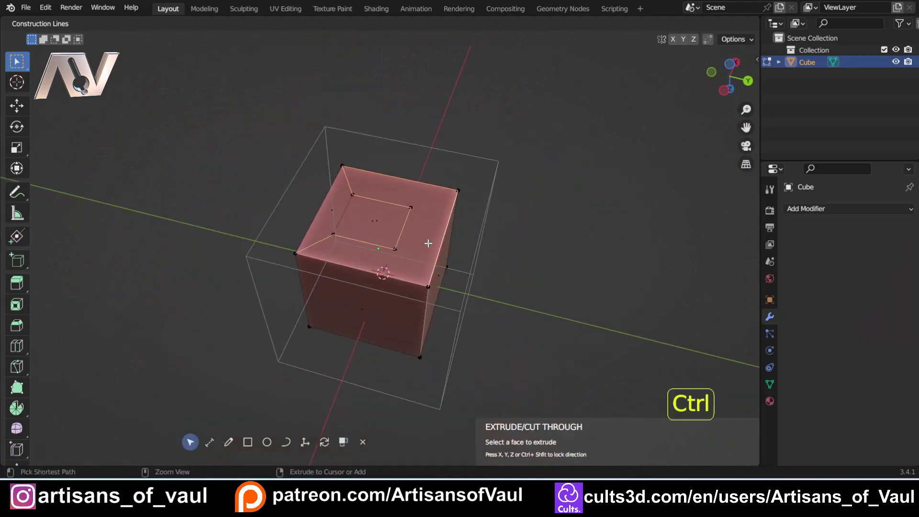
Draw a rectangle over one corner quarter of the cube's top face, between the midpoints of two adjacent edges
scroll(383, 234, up, 4)
mouse_move(373, 225)
middle_down()
mouse_move(353, 201)
mouse_move(362, 210)
mouse_move(316, 306)
middle_up()
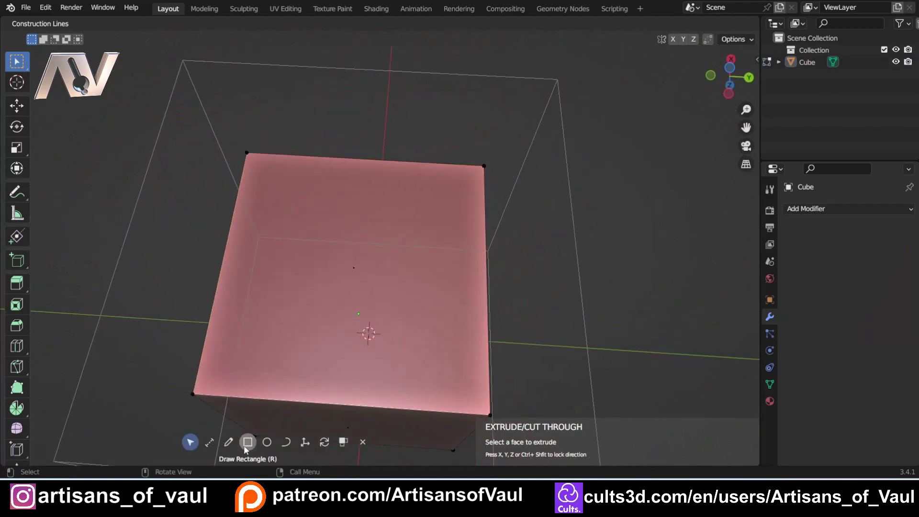
click(230, 442)
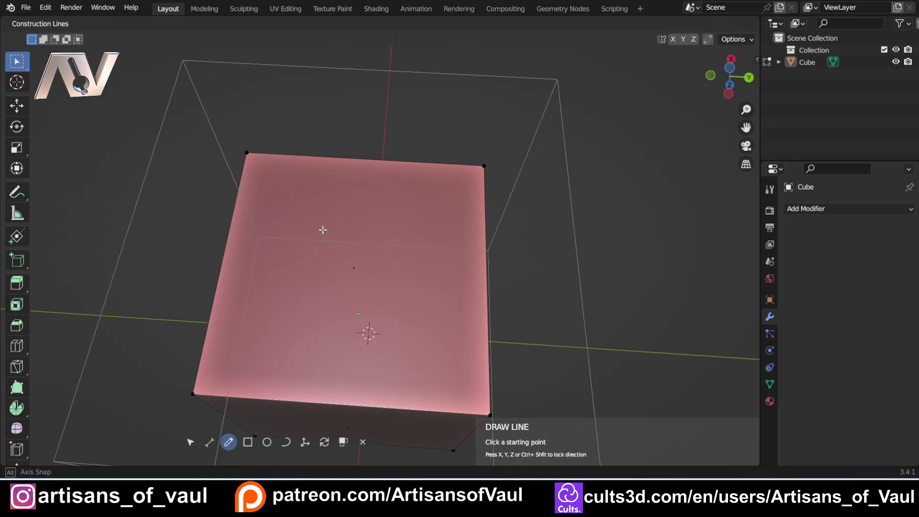
mouse_move(319, 228)
middle_down()
mouse_move(320, 276)
mouse_move(328, 277)
mouse_move(339, 221)
mouse_move(327, 224)
middle_up()
click(247, 442)
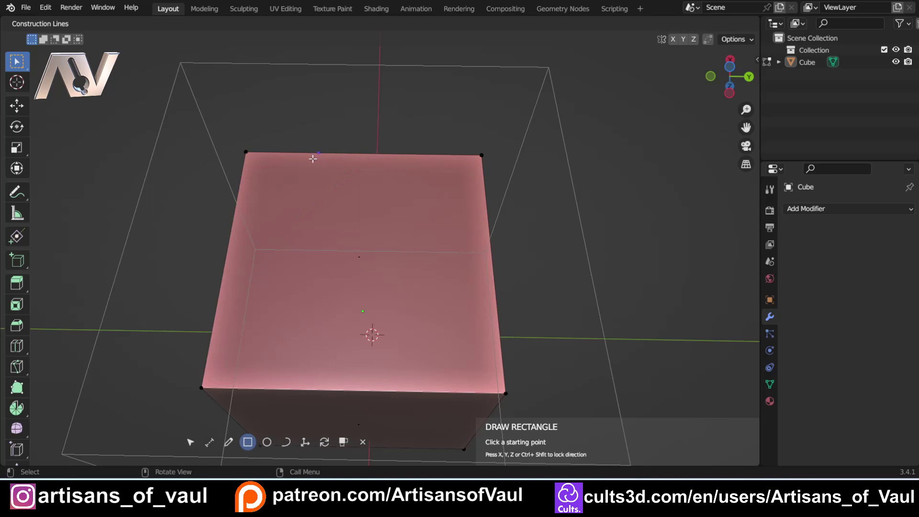
click(364, 154)
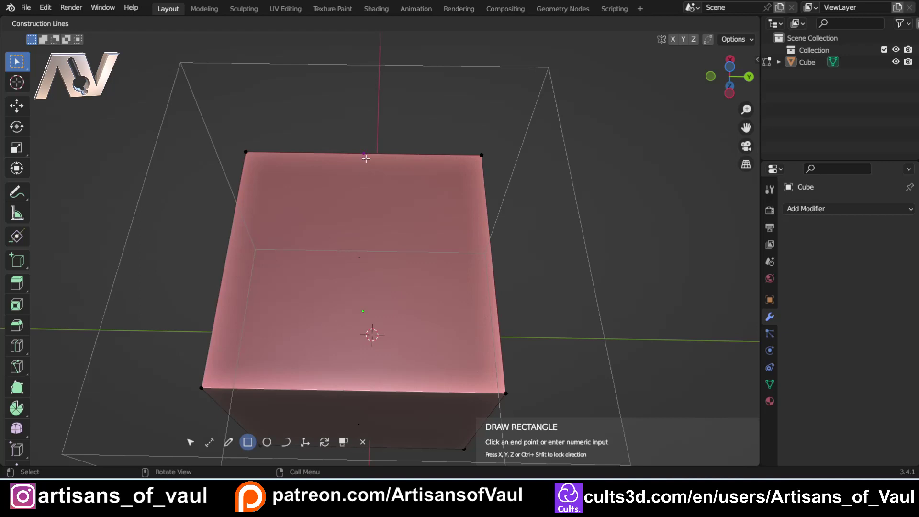
click(493, 259)
middle_drag(502, 296, 383, 304)
middle_drag(323, 402, 326, 367)
Extrude the corner rectangle down through the cube's full height to cut out a corner notch
click(343, 442)
click(320, 166)
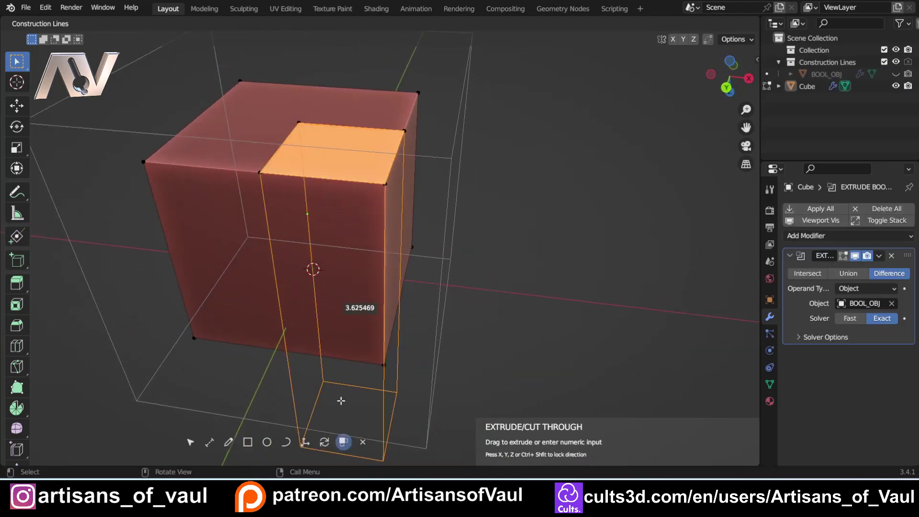
click(339, 400)
mouse_move(333, 268)
middle_down()
mouse_move(316, 268)
mouse_move(317, 320)
middle_up()
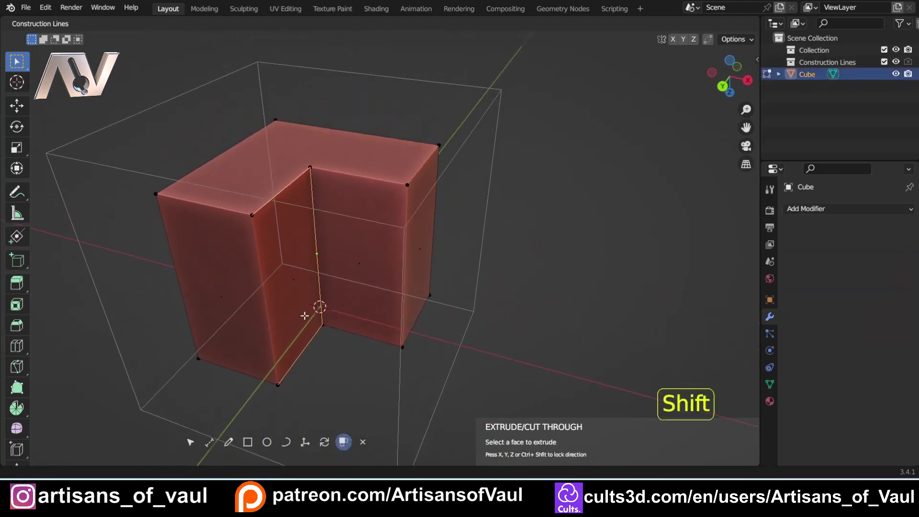
Draw a rectangle over the upper half of the notch's inner face on the +X side and cut it through the block
click(248, 442)
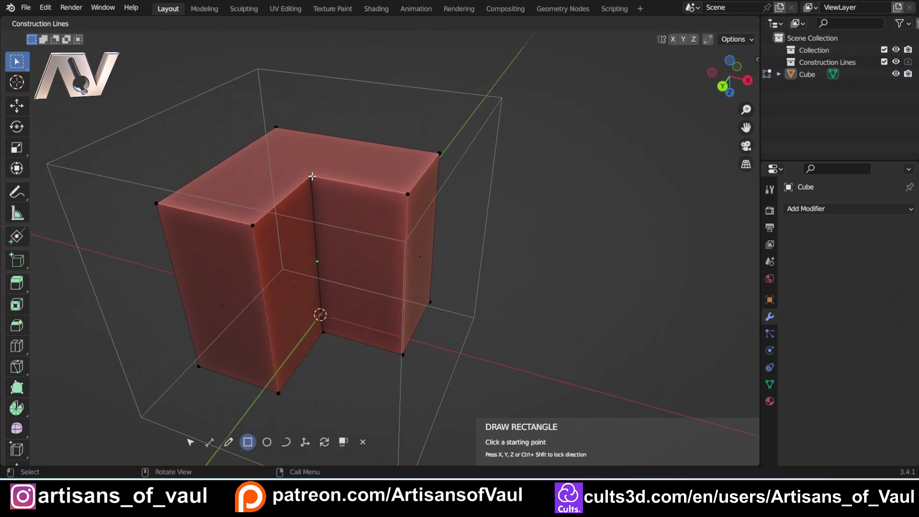
click(312, 176)
click(410, 284)
middle_drag(406, 285, 369, 286)
click(343, 442)
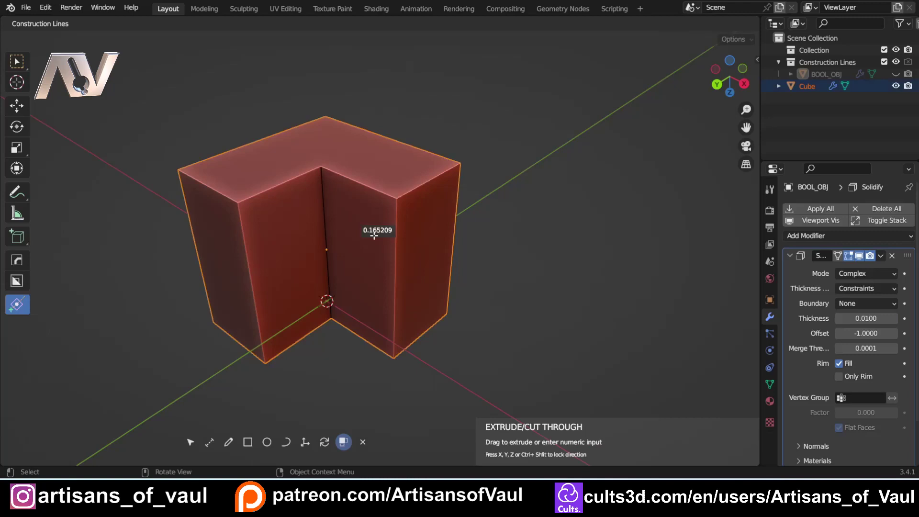
drag(374, 236, 482, 211)
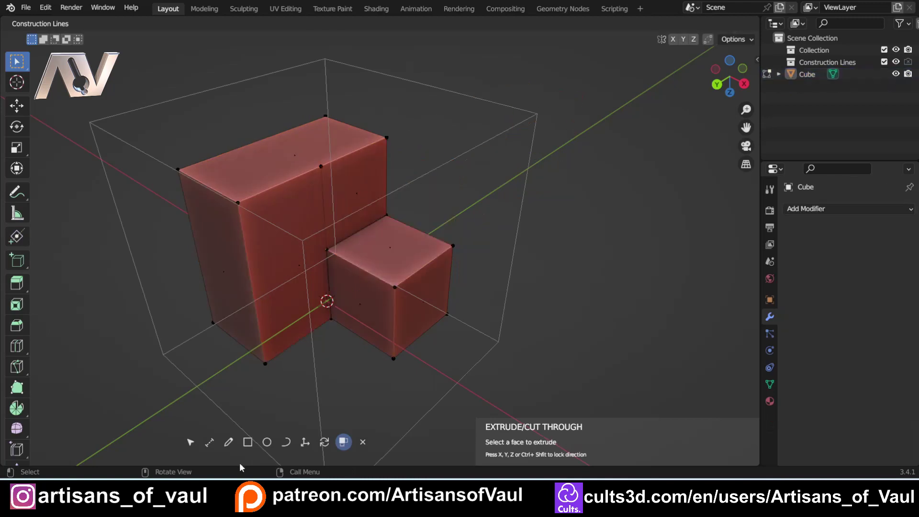
Draw a line across the tall block's inner face, from the lower block's top corner to the outer vertical edge's midpoint
click(228, 442)
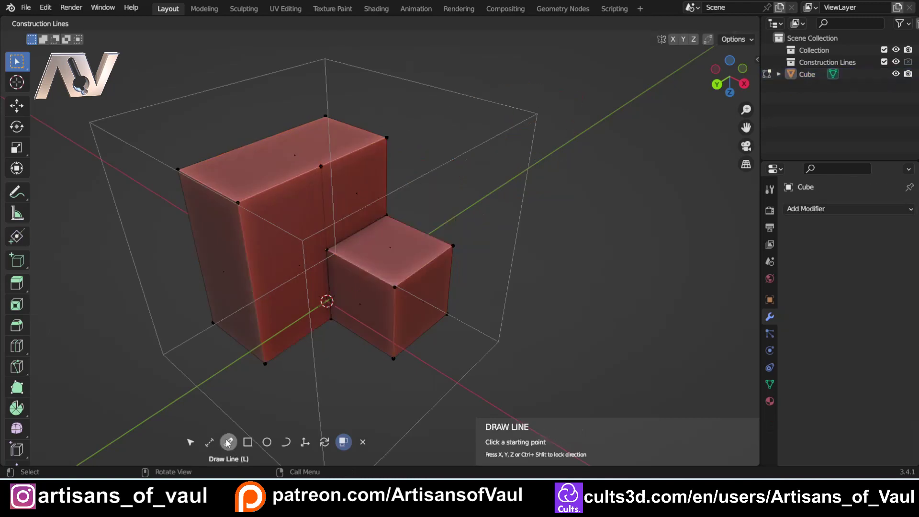
click(326, 251)
click(255, 289)
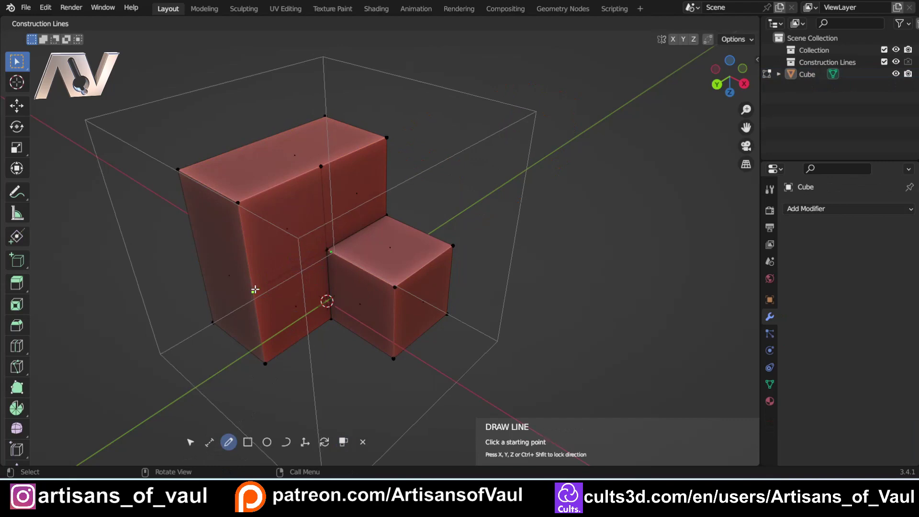
middle_drag(265, 398, 292, 324)
Extrude the upper face above the new line through the tall block to cut it away
click(343, 442)
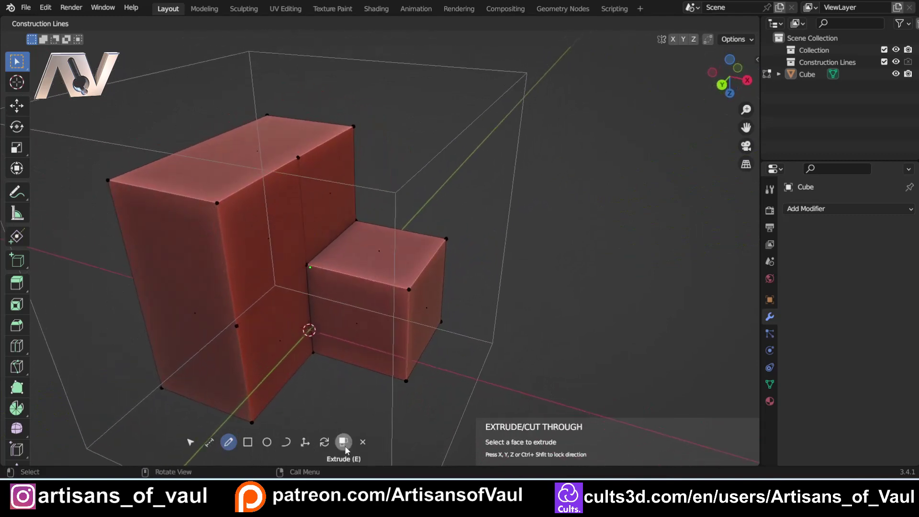
click(271, 245)
click(87, 214)
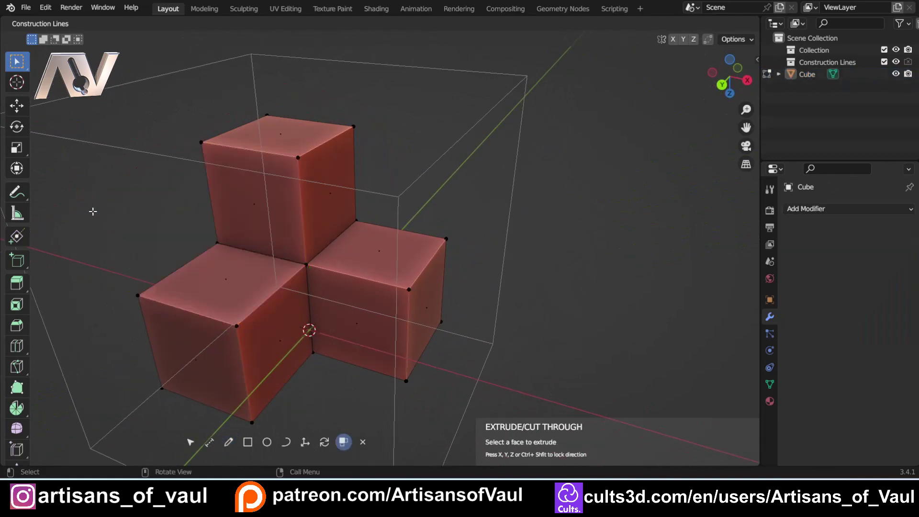
scroll(292, 301, down, 4)
scroll(293, 301, up, 4)
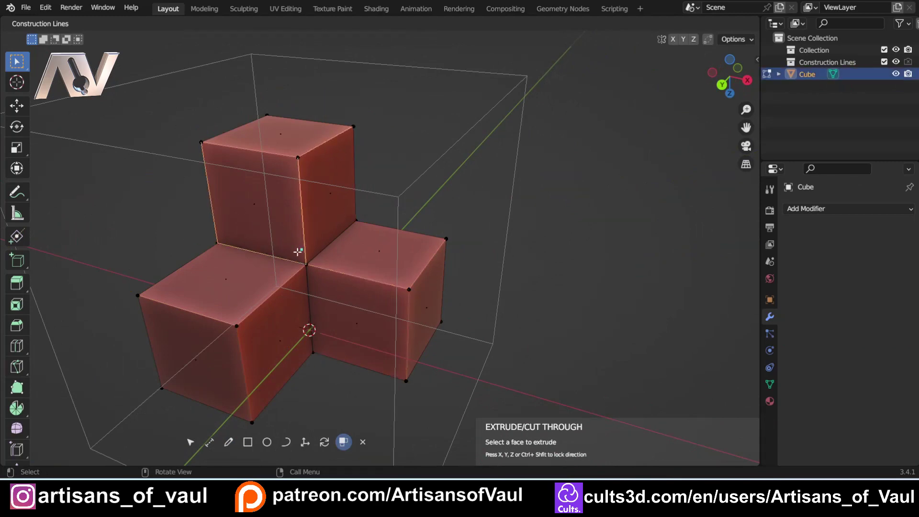
middle_drag(300, 249, 367, 290)
scroll(328, 250, down, 2)
scroll(263, 273, up, 2)
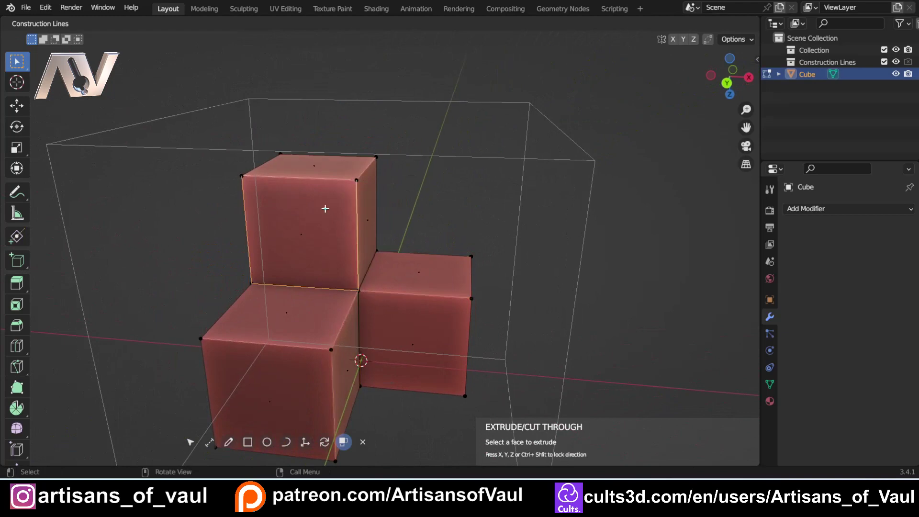
Draw a diagonal line between opposite corners of the tallest block's top face
middle_drag(325, 209, 302, 312)
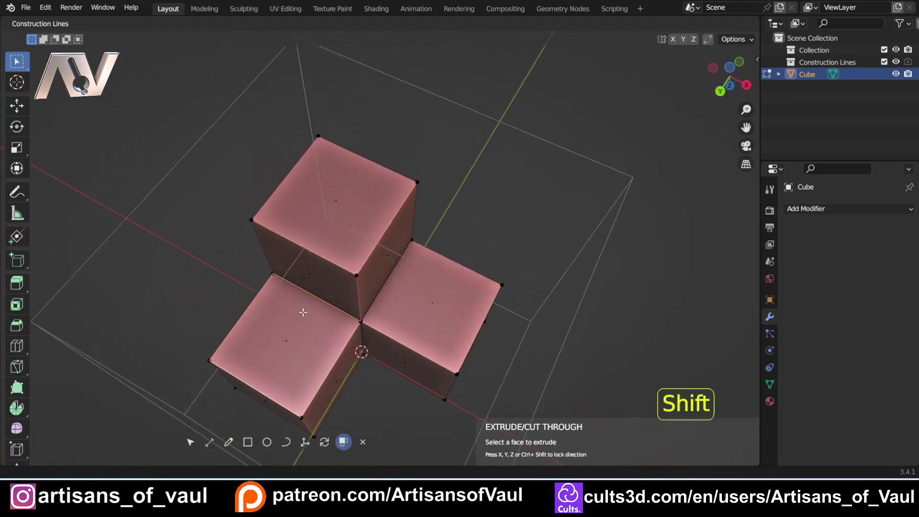
click(229, 442)
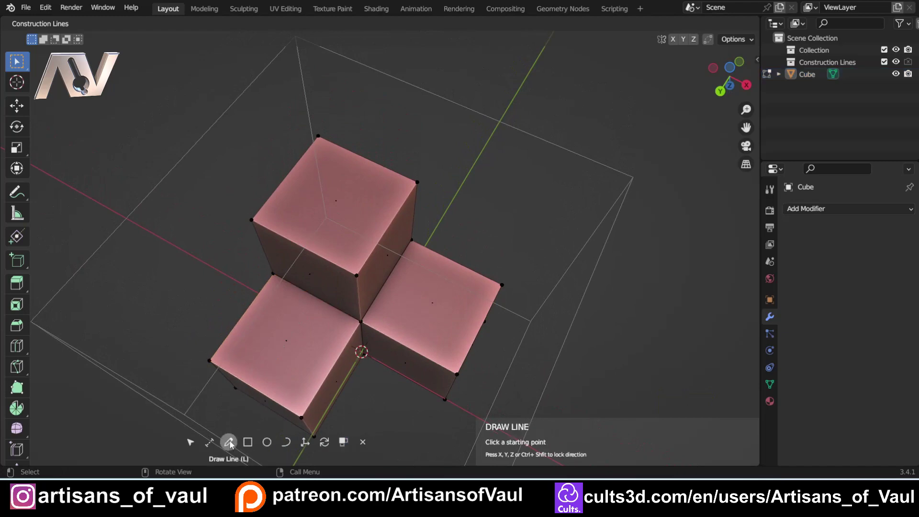
click(252, 222)
click(418, 183)
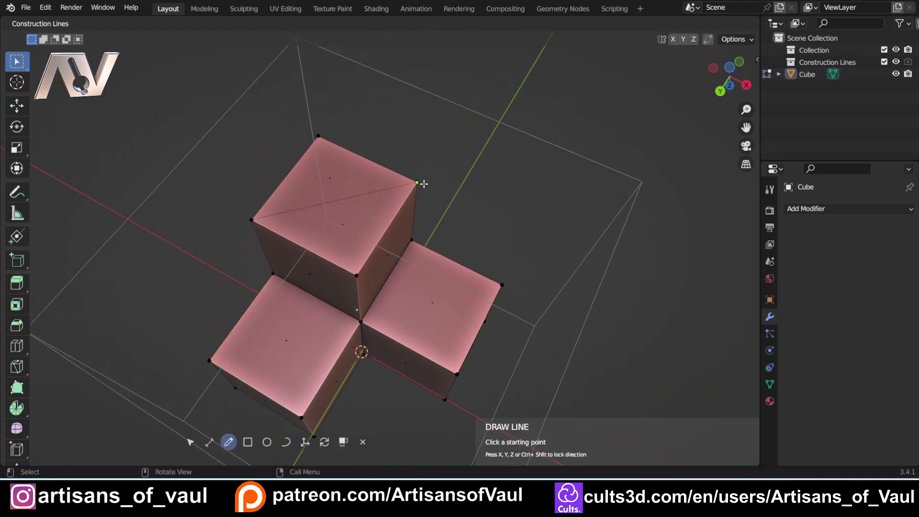
Extrude the triangular half of the top face nearest the inner corner down 0.5 with Extrude/Cut Through
middle_drag(418, 183, 371, 272)
click(343, 442)
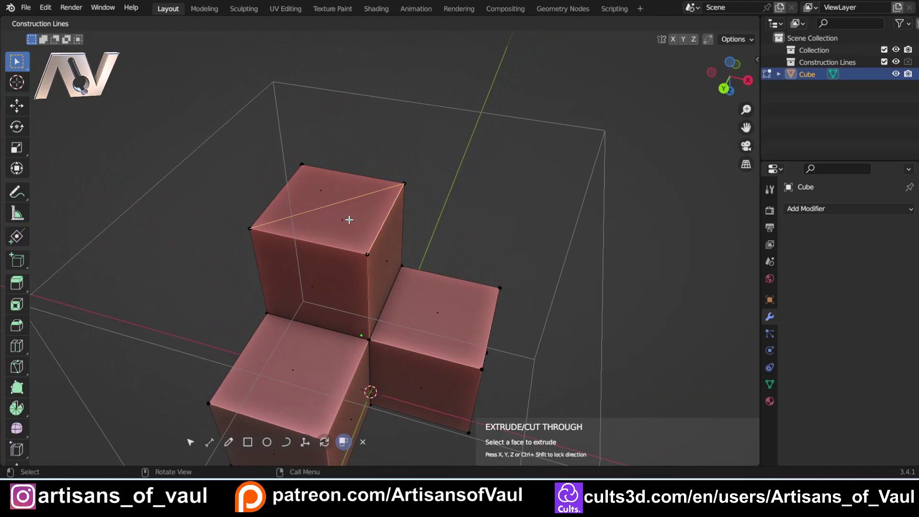
drag(338, 228, 351, 297)
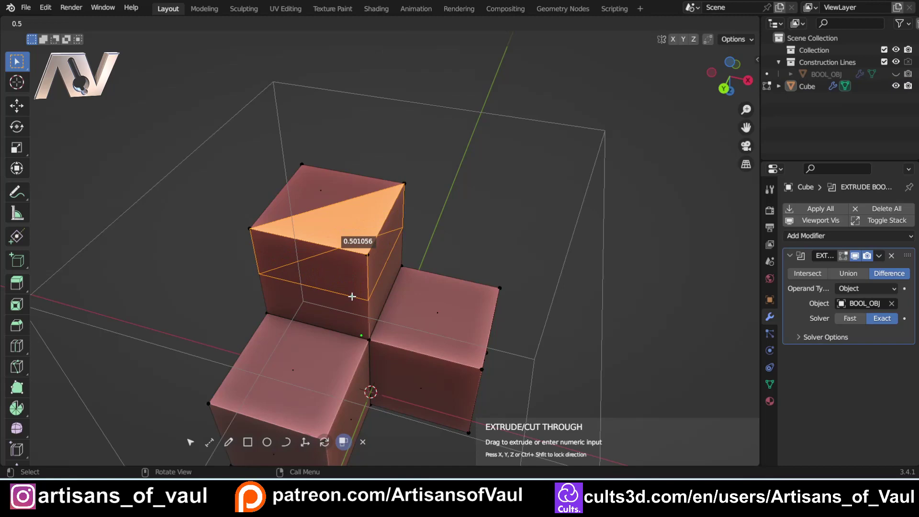
drag(352, 297, 352, 297)
middle_drag(351, 297, 270, 282)
scroll(296, 316, down, 2)
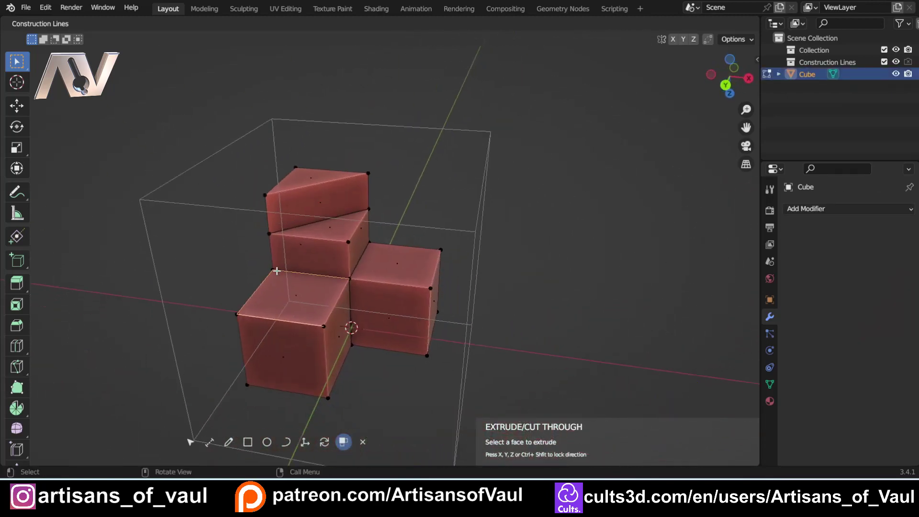
Leave Construction Lines and run all the 3D-Print mesh checks on the stepped block
key(Escape)
key(n)
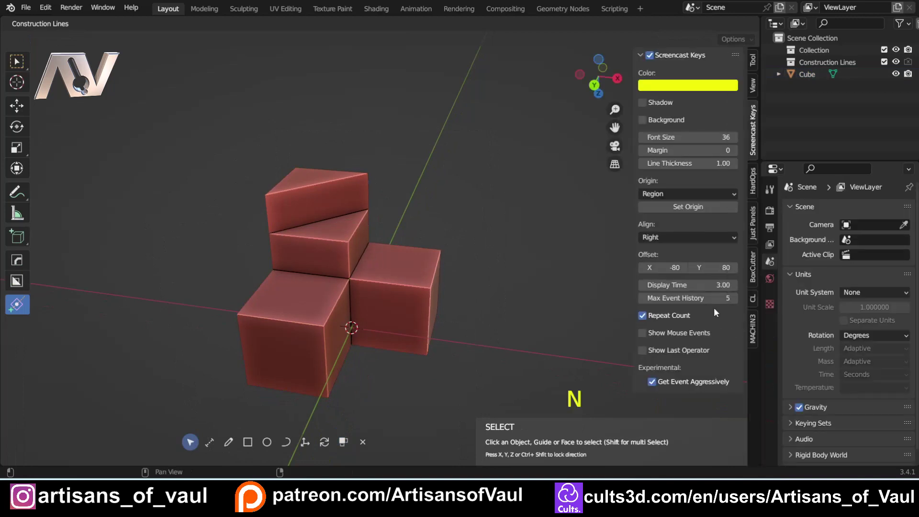
click(752, 267)
key(Escape)
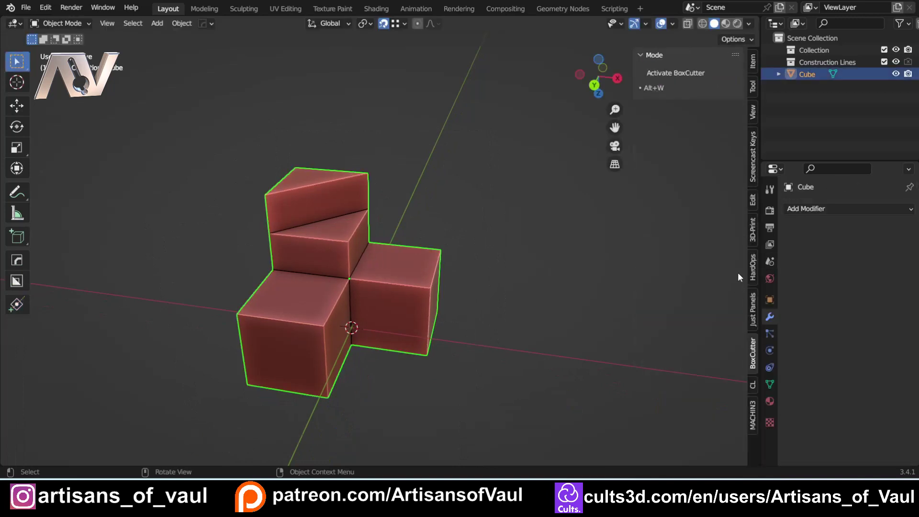
click(753, 230)
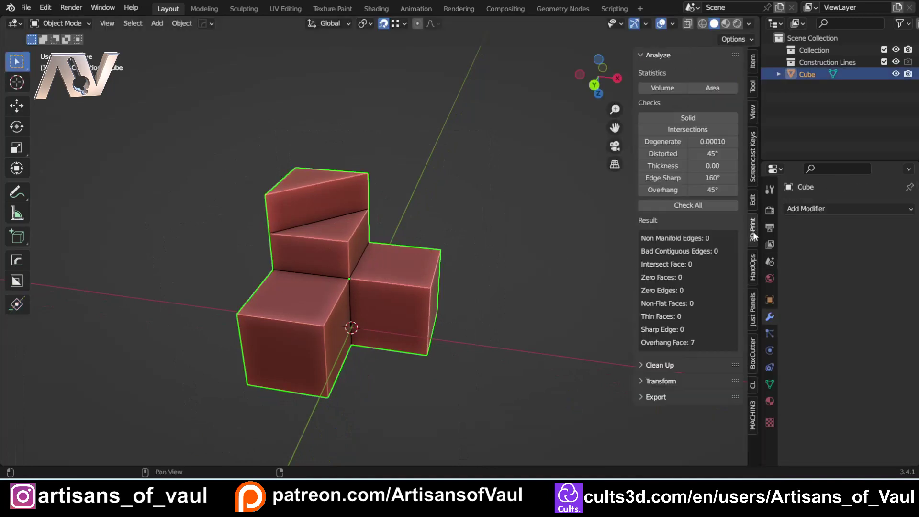
click(686, 205)
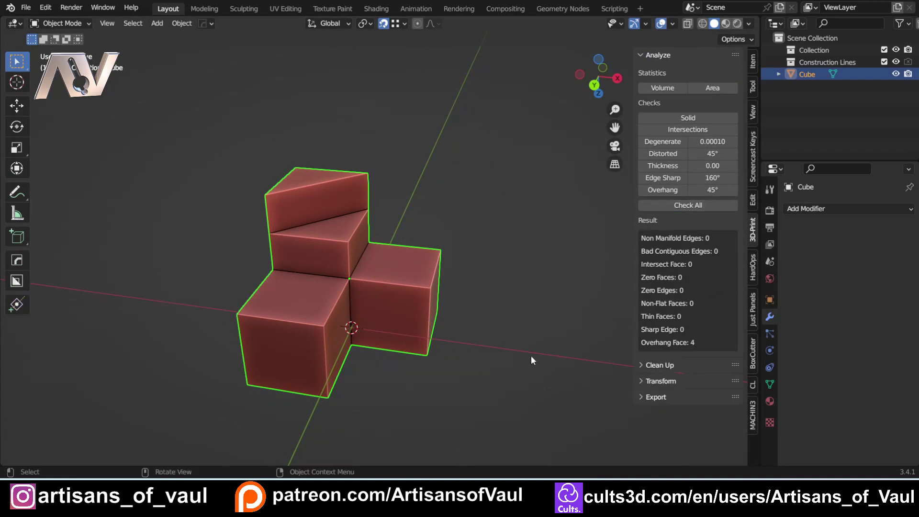
middle_drag(252, 192, 318, 248)
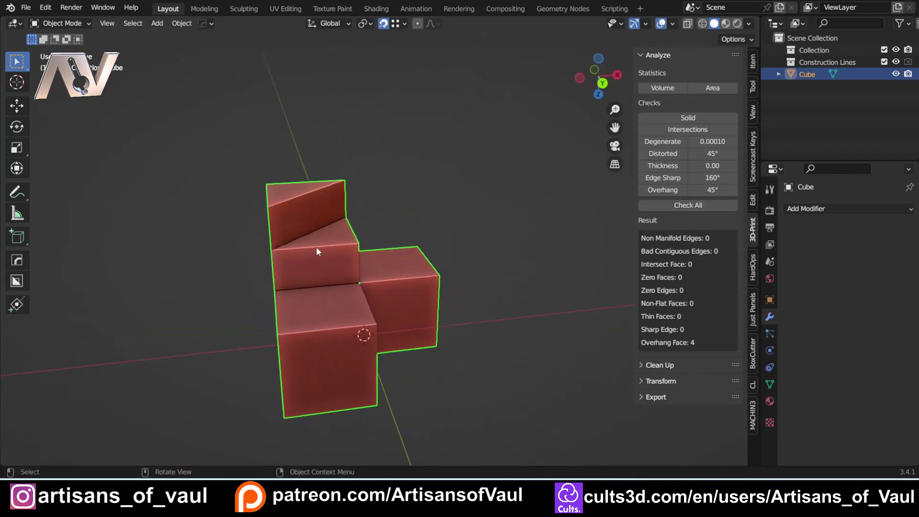
Undo the triangular cut and the diagonal line on the tallest block's top face
click(753, 65)
key(ctrl+z)
key(ctrl+z)
key(ctrl+z)
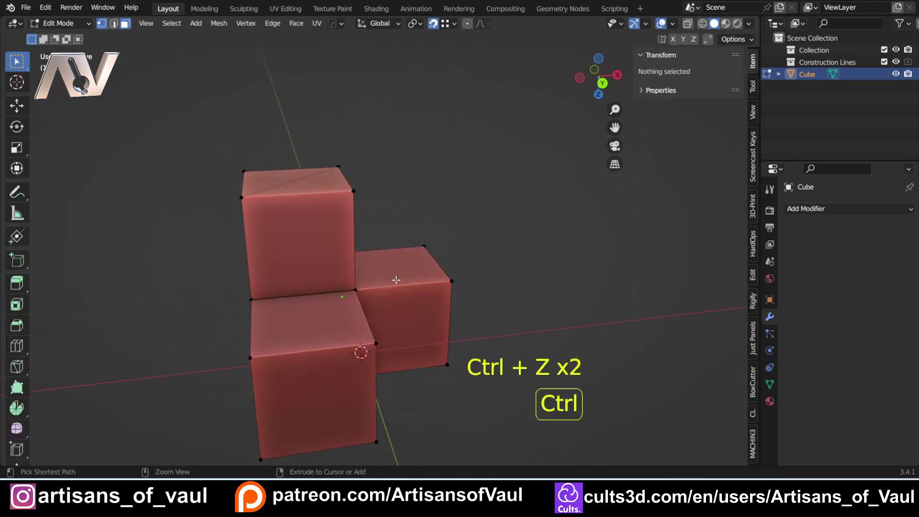
scroll(379, 273, down, 2)
middle_drag(367, 277, 335, 307)
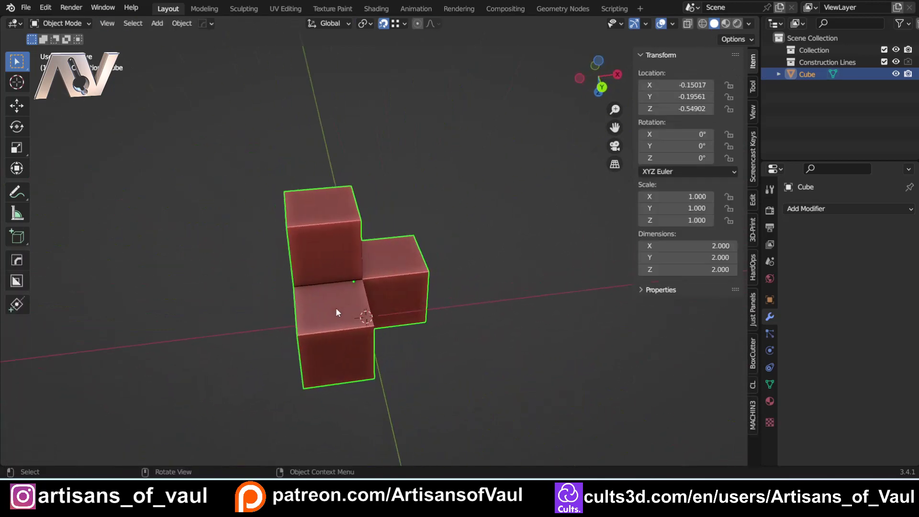
Reactivate the Construction Lines tool in Object Mode with the stepped block in view
scroll(375, 327, up, 2)
middle_drag(375, 332, 275, 331)
click(17, 305)
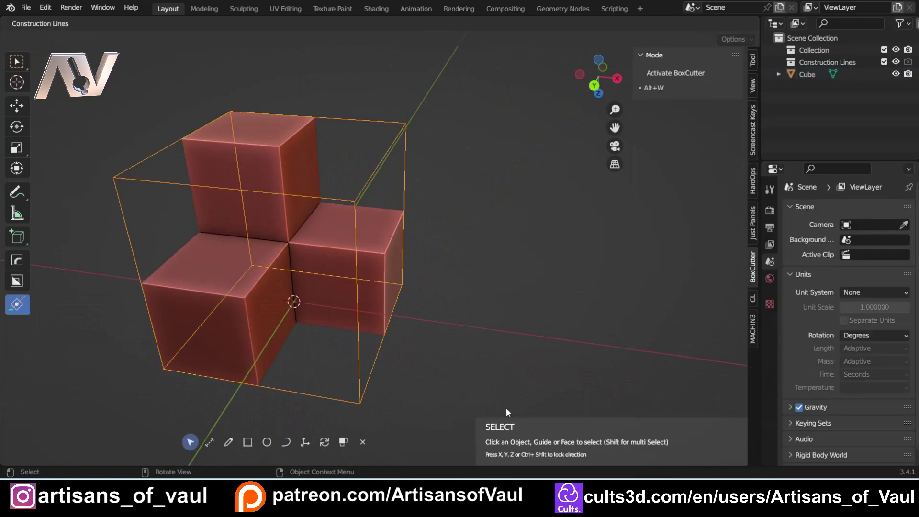
scroll(431, 378, down, 3)
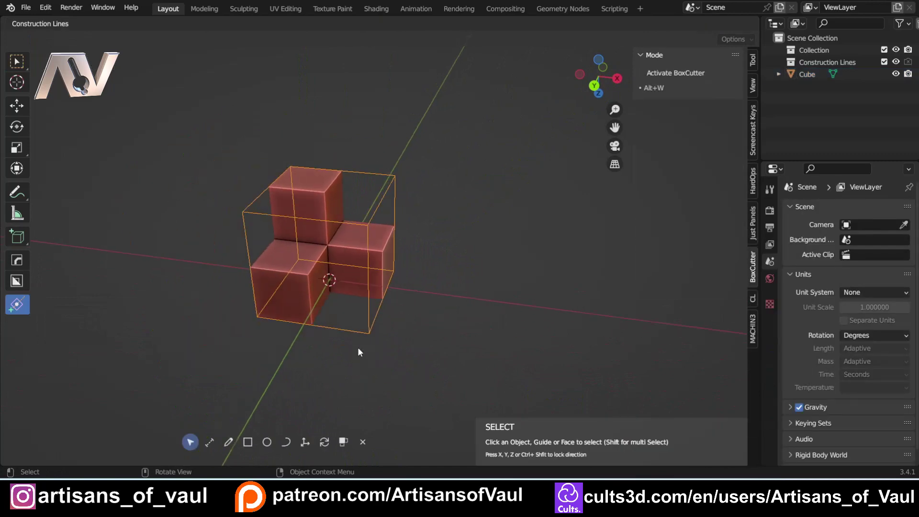
middle_drag(358, 347, 243, 178)
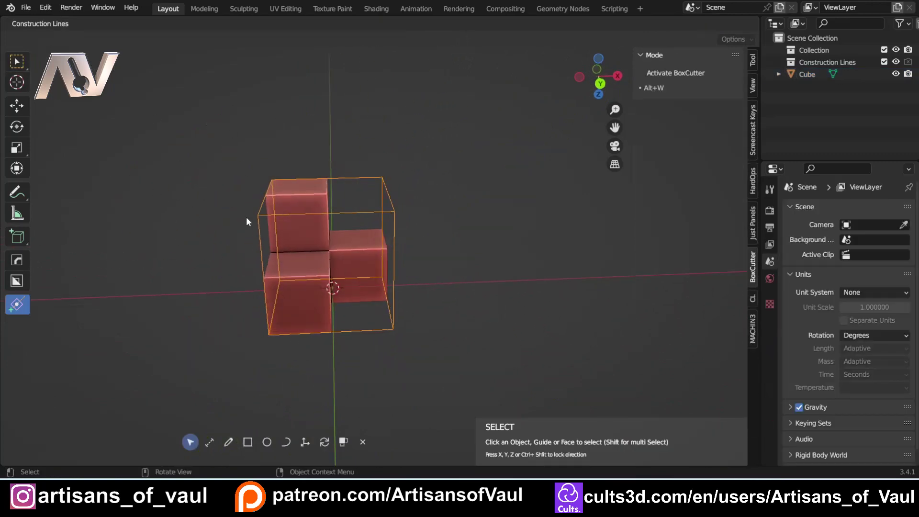
scroll(359, 340, up, 2)
middle_drag(359, 340, 381, 332)
click(236, 432)
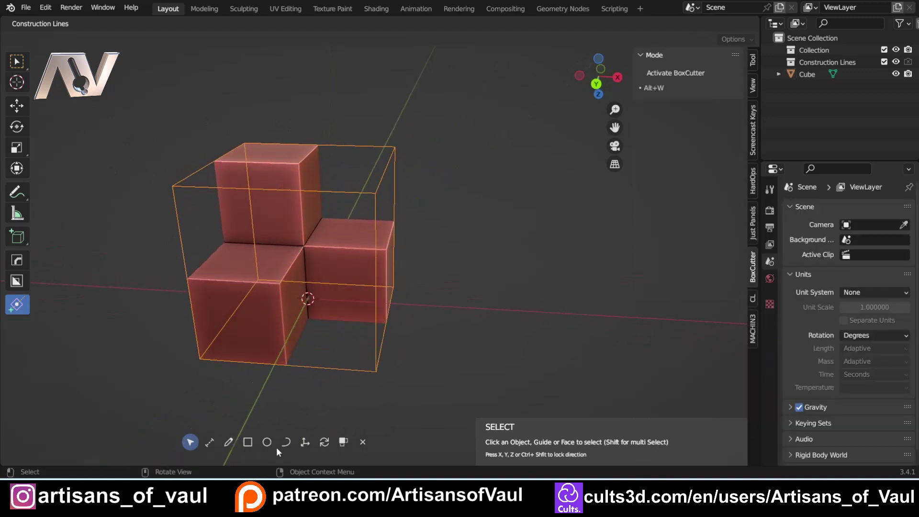
Duplicate the stepped block with the Construction Lines Move tool from its lower +X corner, placing the copy about 3 units along +X
click(303, 443)
shift+middle_drag(367, 424, 282, 387)
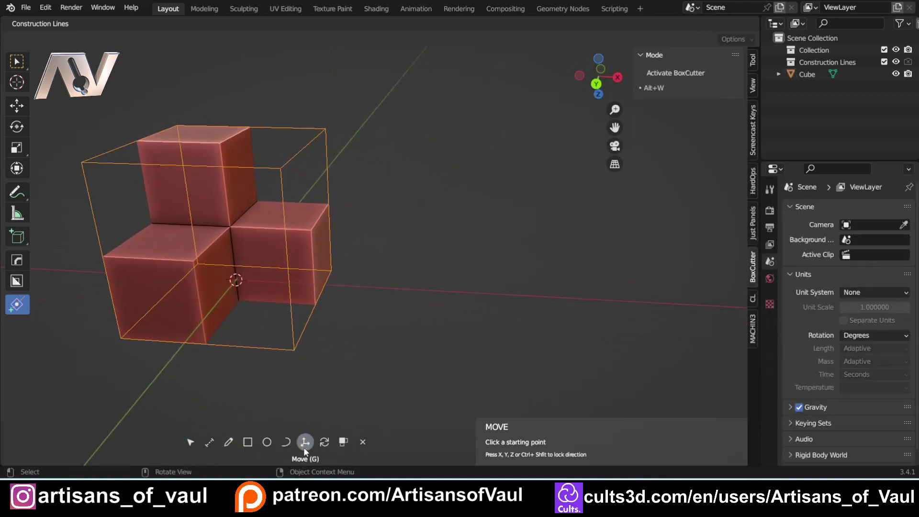
click(315, 304)
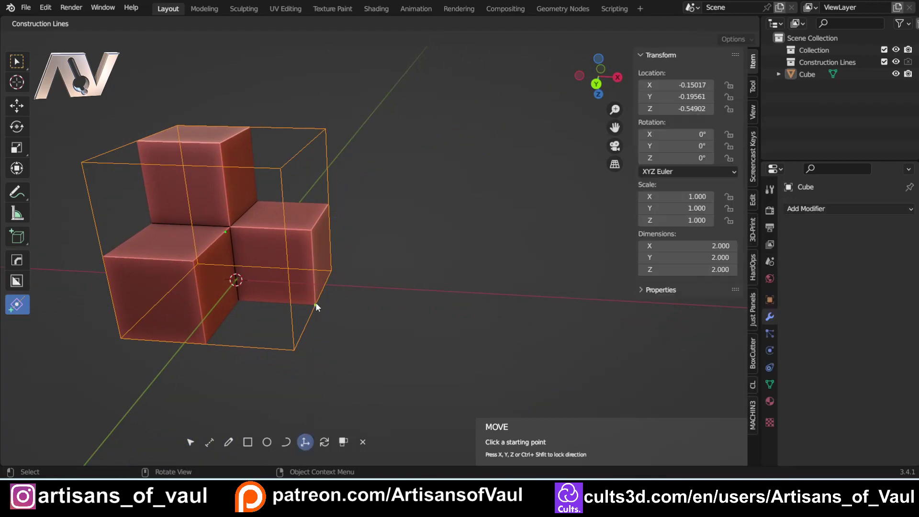
drag(316, 304, 567, 298)
key(ctrl)
scroll(477, 291, down, 5)
middle_drag(406, 265, 384, 244)
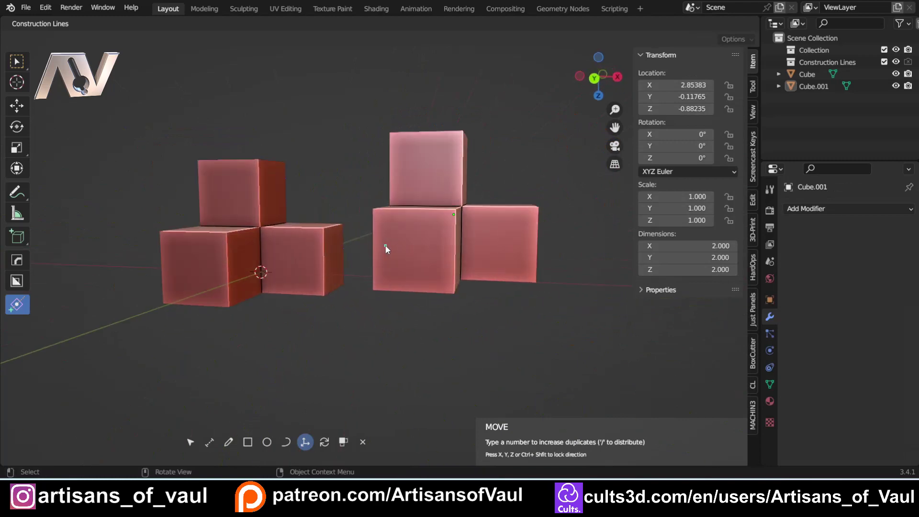
mouse_move(325, 201)
middle_down()
mouse_move(320, 226)
mouse_move(332, 234)
mouse_move(305, 251)
mouse_move(337, 214)
middle_up()
middle_drag(378, 251, 365, 294)
middle_drag(543, 128, 169, 251)
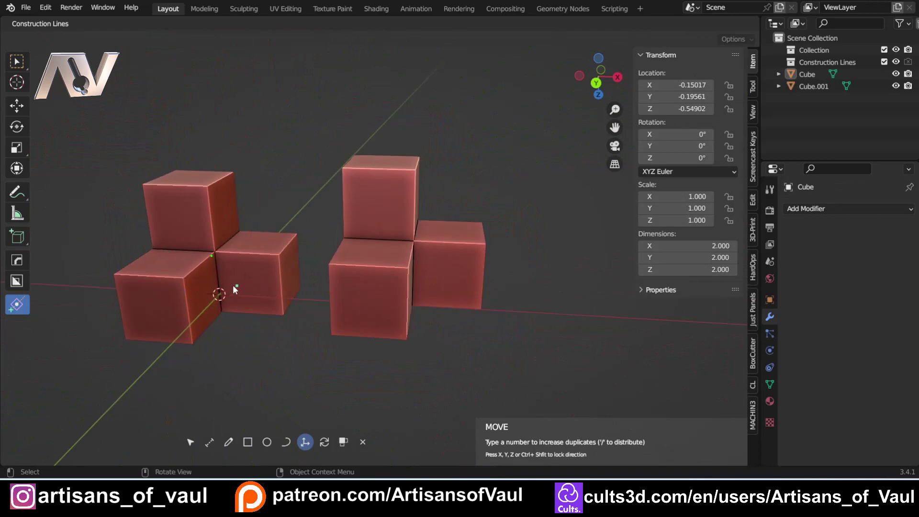
middle_drag(232, 285, 202, 244)
Deselect everything, exit Construction Lines and switch to Blender's standard selection tool
key(alt+a)
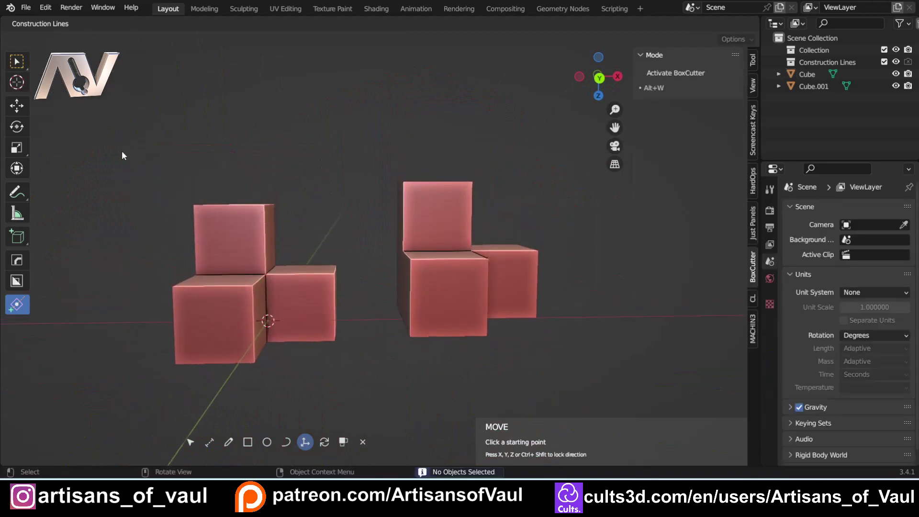
key(Escape)
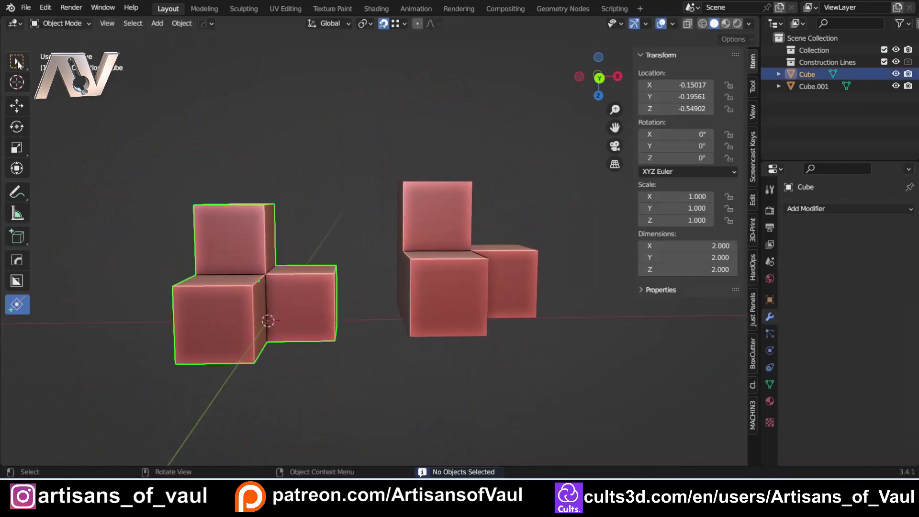
click(18, 62)
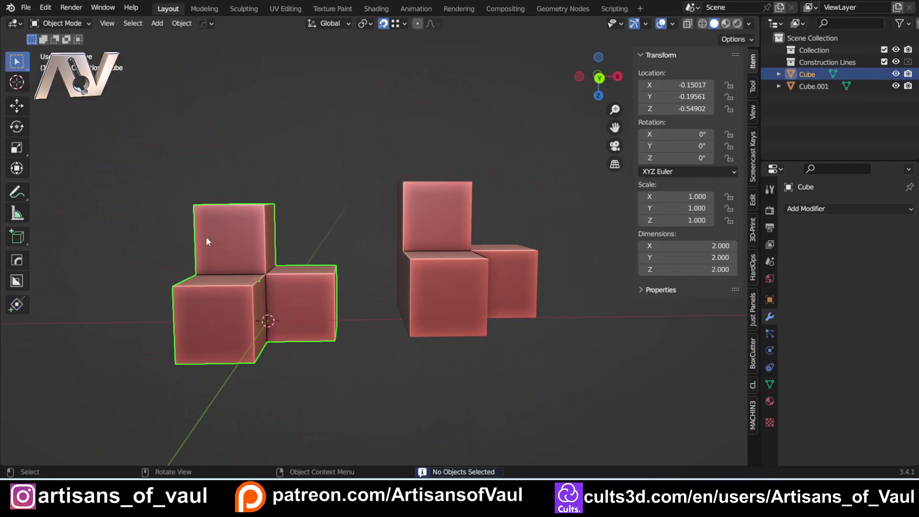
Select the duplicated block and set the snapping target to Vertex
click(421, 305)
middle_drag(409, 353, 360, 357)
middle_drag(266, 238, 223, 215)
middle_drag(268, 274, 312, 287)
click(322, 290)
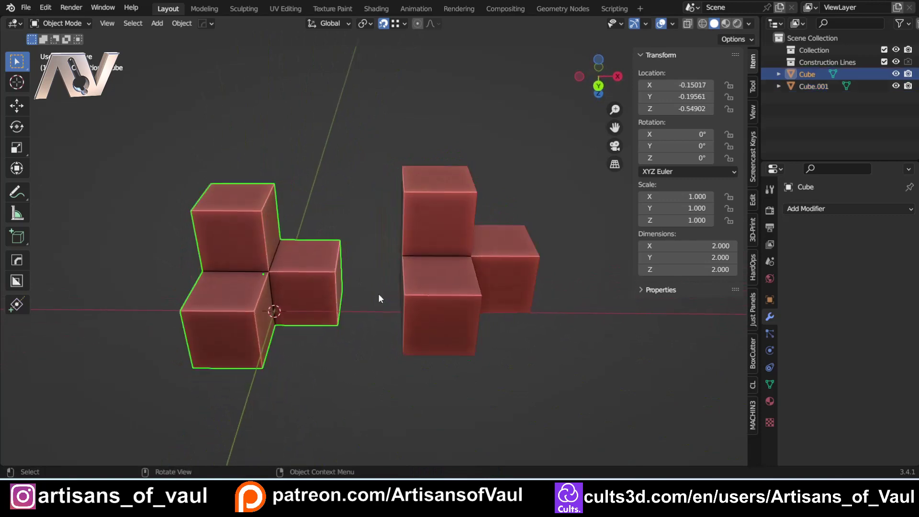
click(412, 245)
mouse_move(383, 227)
middle_down()
mouse_move(370, 224)
mouse_move(376, 215)
middle_up()
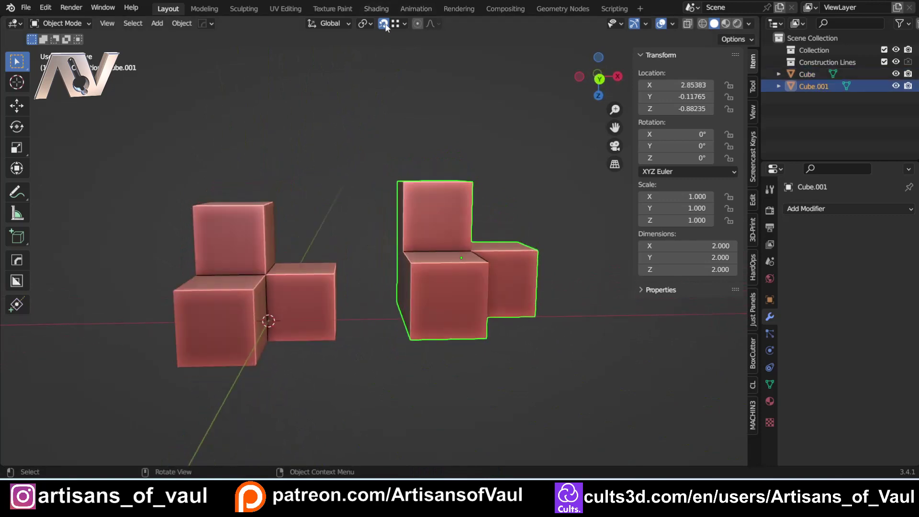
click(396, 23)
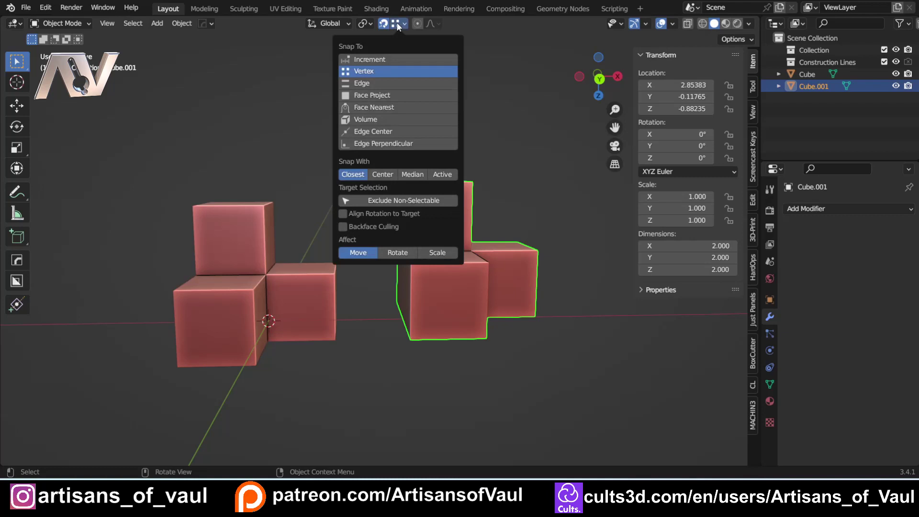
click(377, 71)
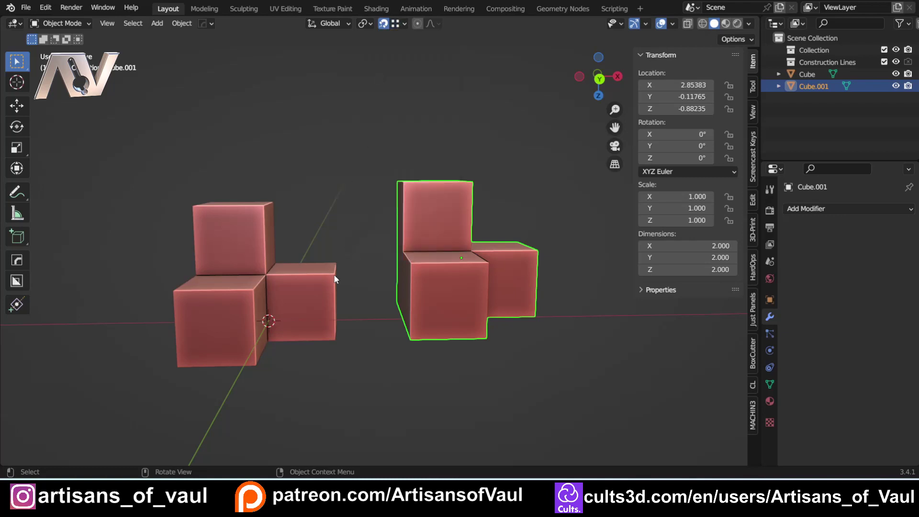
Move the duplicate about -1.004 along X, snapping it to the original block's outer vertex
key(g)
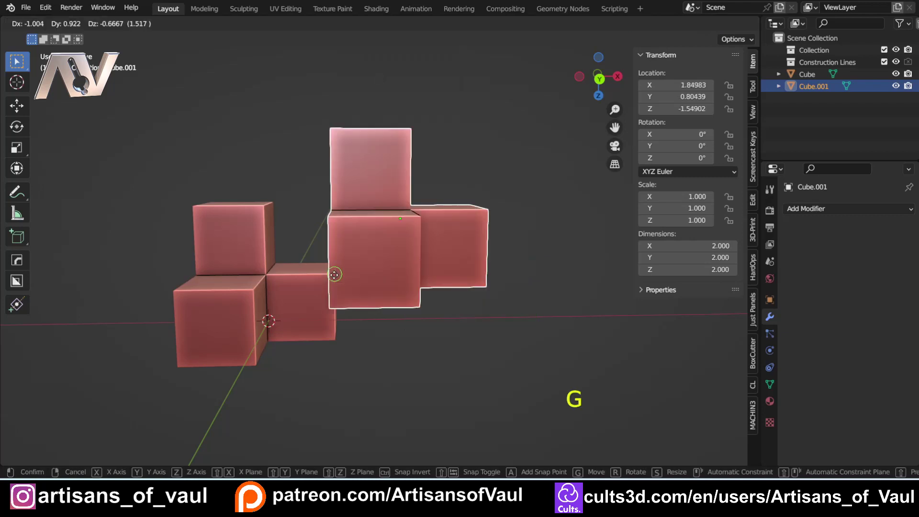
click(335, 284)
middle_drag(335, 286, 343, 348)
scroll(354, 331, up, 3)
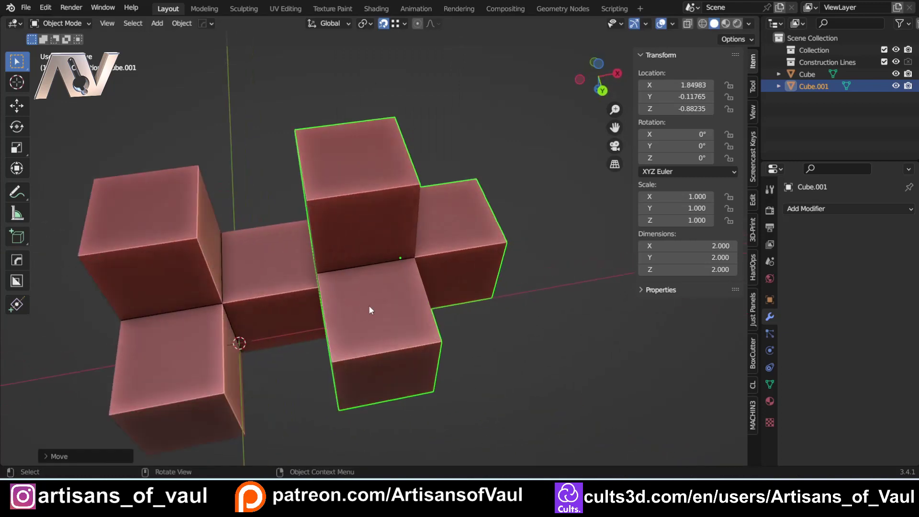
Snap the duplicate a further -1 along X and raise it 0.3333 along Z to align with the original's top
middle_drag(369, 306, 296, 218)
key(g)
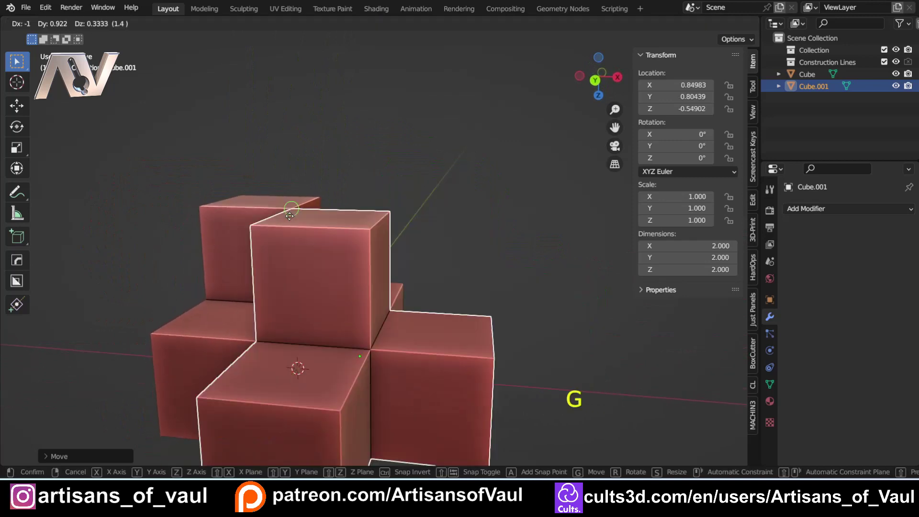
click(289, 240)
middle_drag(289, 240, 350, 233)
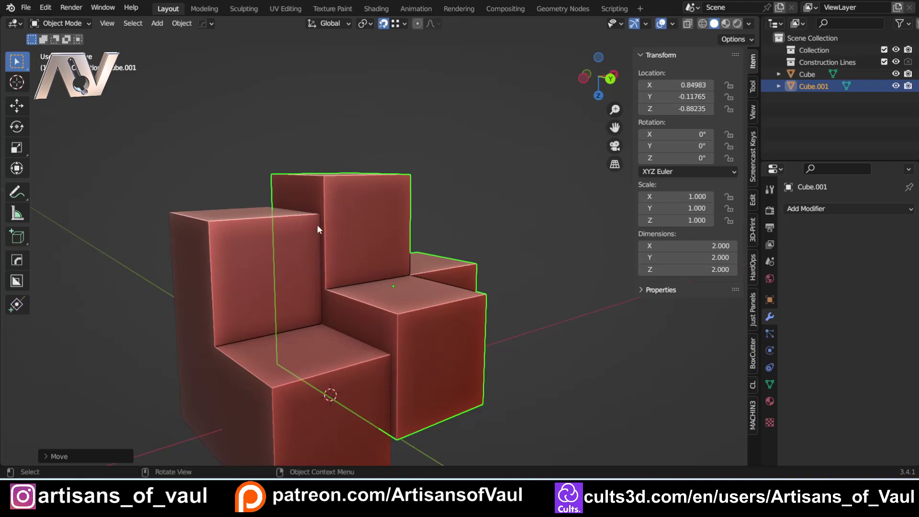
key(g)
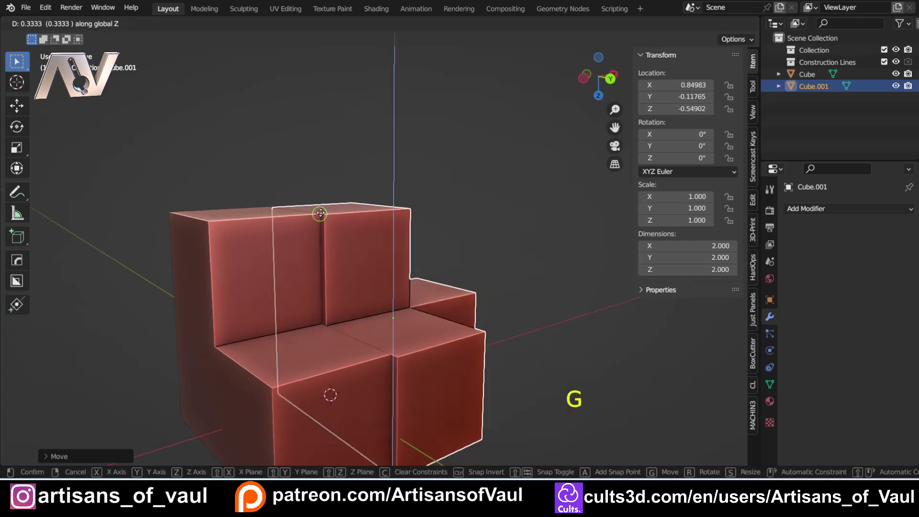
click(320, 213)
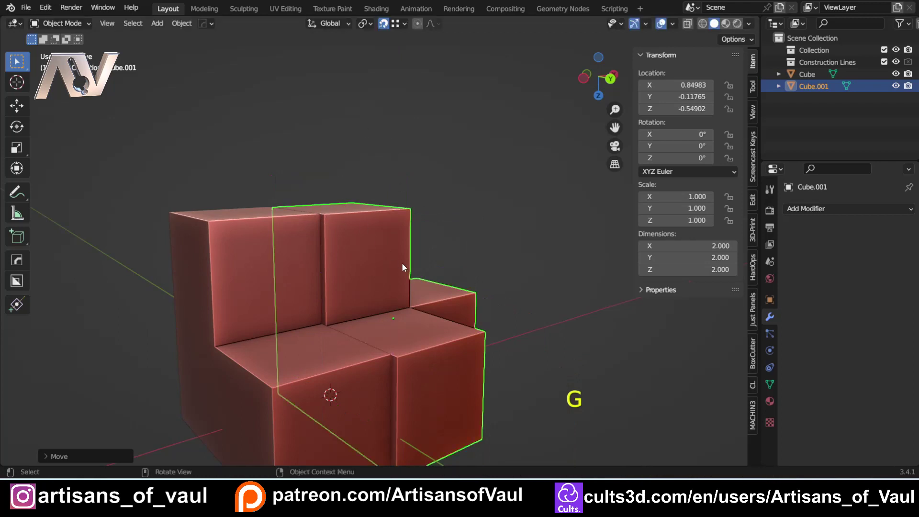
Undo the three snapped moves of the duplicate
scroll(402, 267, down, 4)
key(ctrl+z)
key(ctrl+z)
key(ctrl+z)
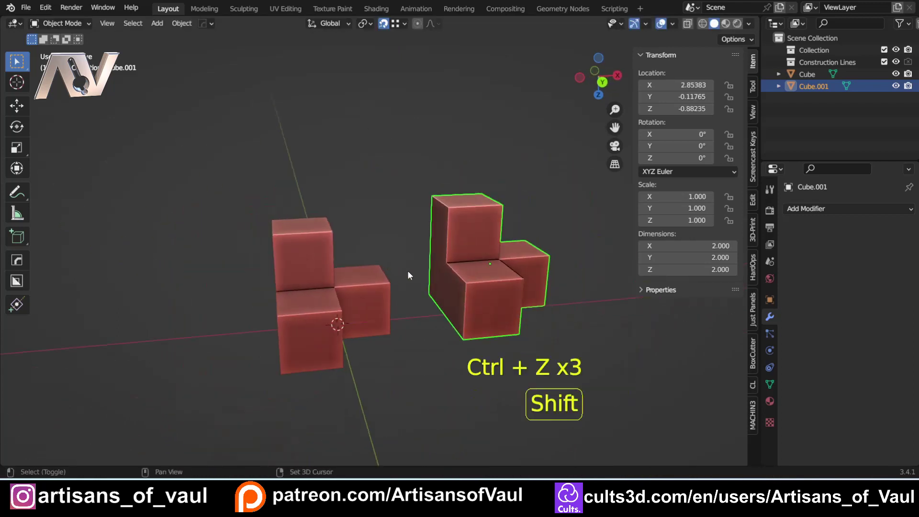
middle_drag(408, 275, 281, 263)
scroll(360, 290, up, 2)
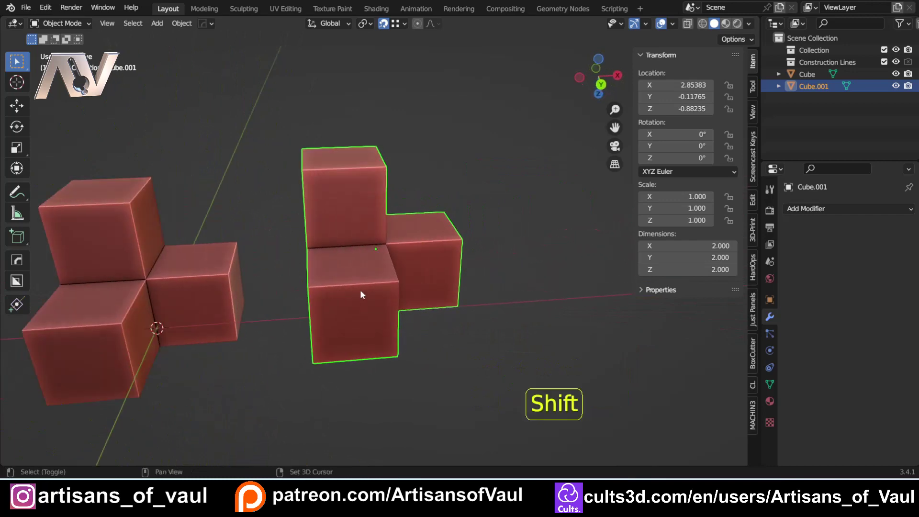
middle_drag(360, 294, 1, 134)
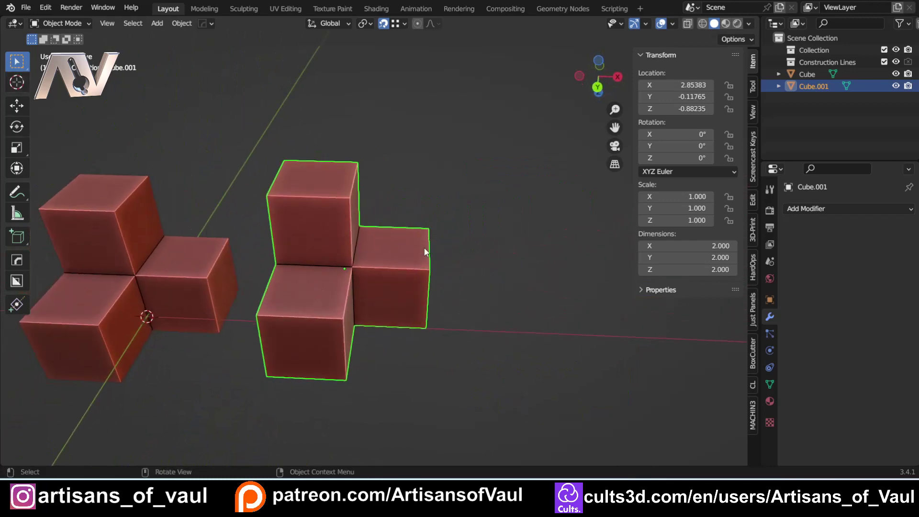
key(r)
key(z)
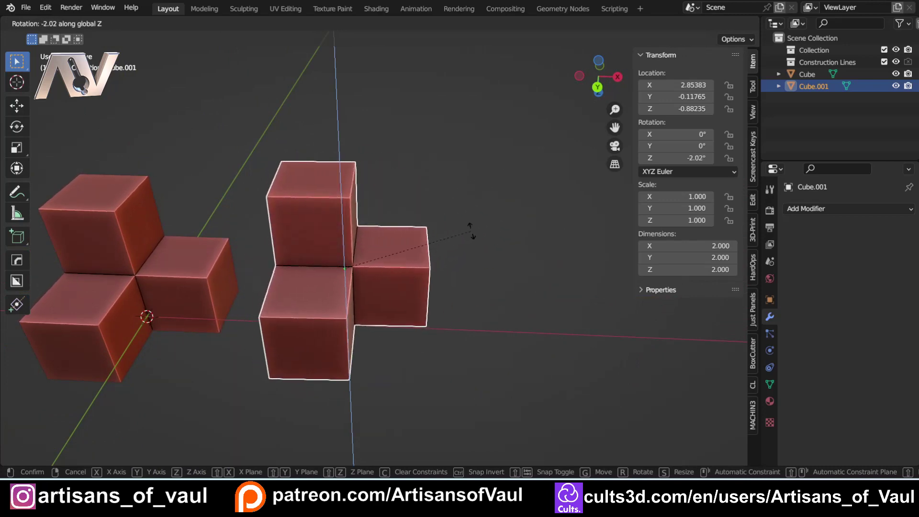
click(416, 321)
Rotate the duplicate block 90° about the Y axis with the Construction Lines Rotate tool, pivoting on its lower front corner
click(17, 305)
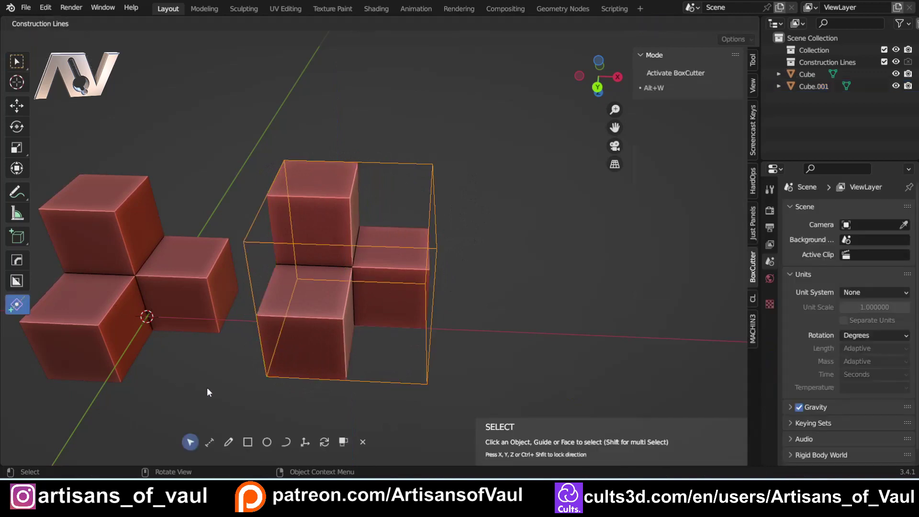
scroll(188, 361, up, 3)
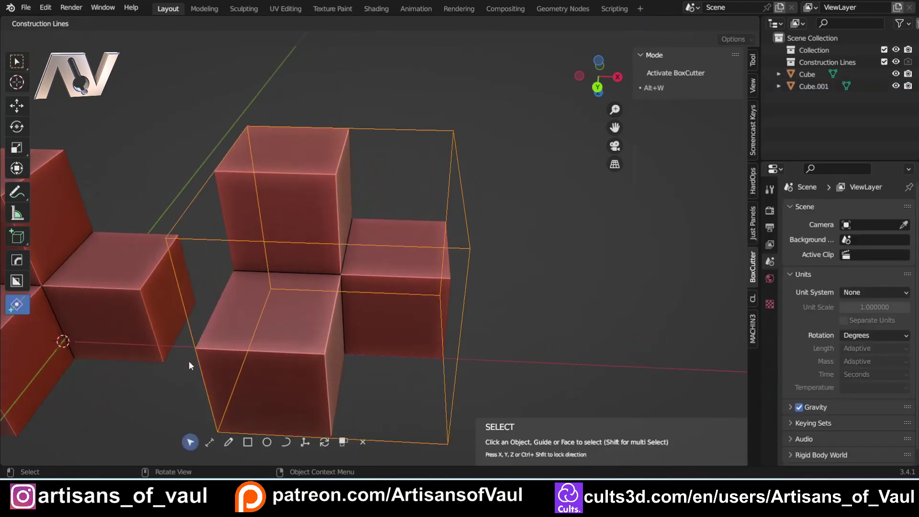
shift+middle_drag(189, 361, 231, 362)
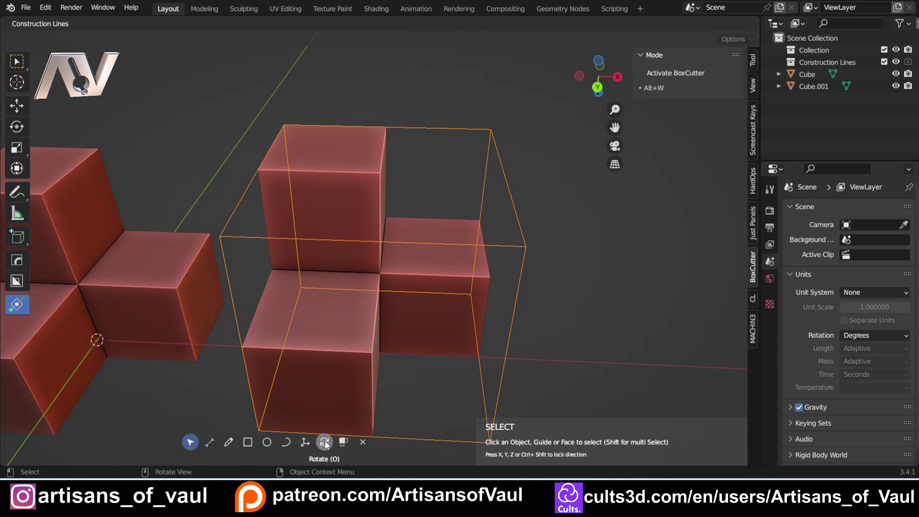
click(325, 442)
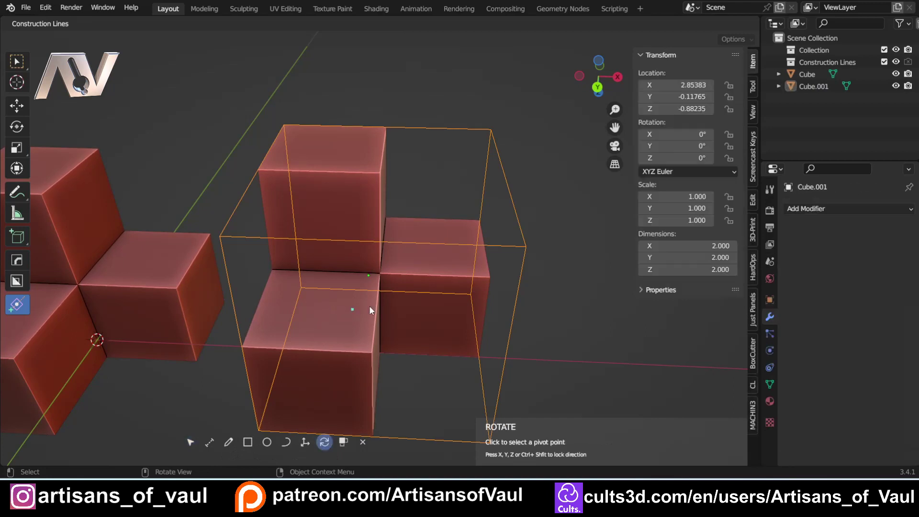
middle_drag(347, 366, 267, 372)
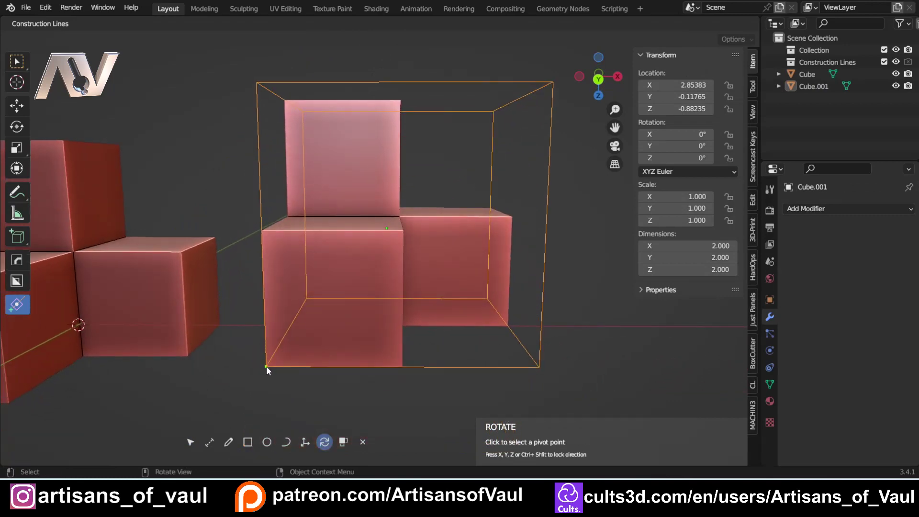
click(266, 366)
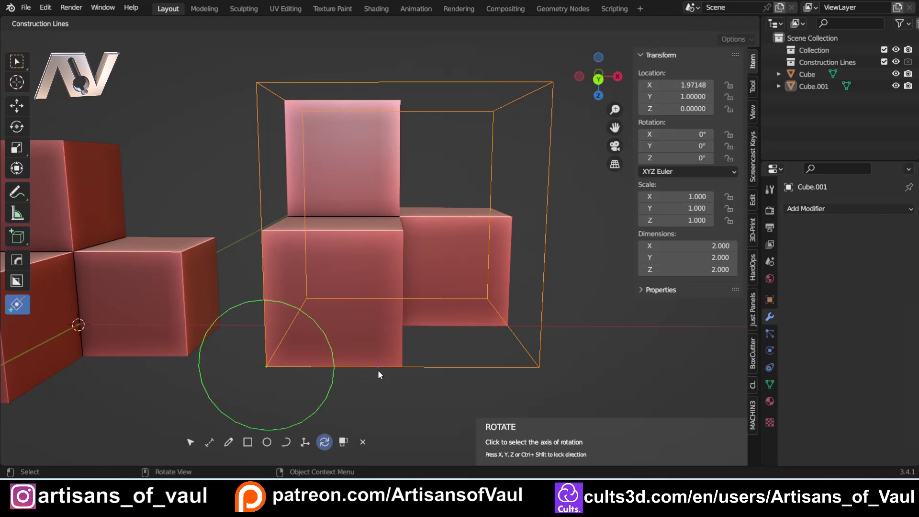
click(402, 369)
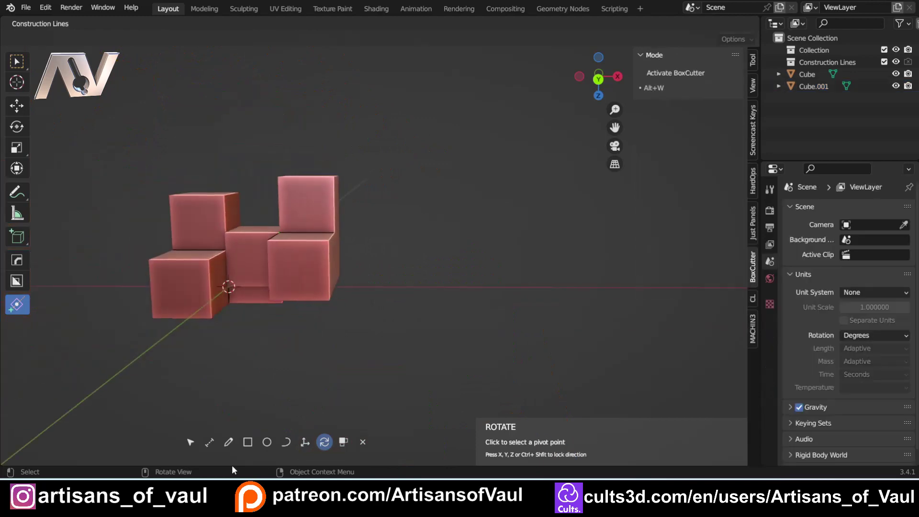
Move the rotated duplicate by its lower corner to a point on the X axis, clear of the original block
click(305, 442)
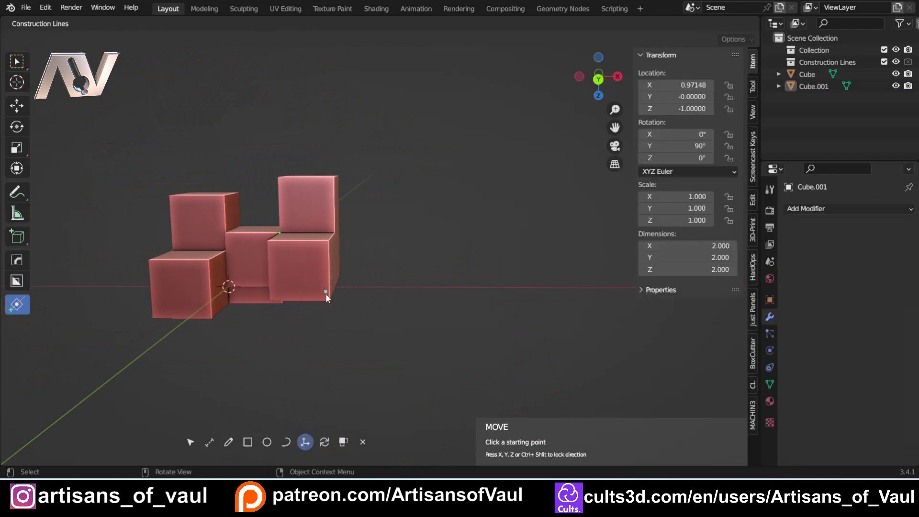
click(329, 300)
click(443, 287)
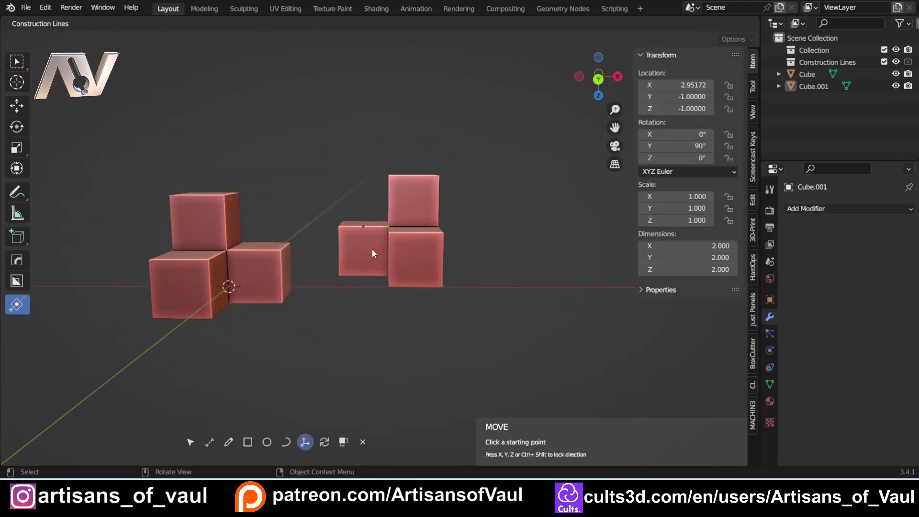
Move the duplicate by the lower front corner of its front cube onto the top back corner of the original block
scroll(346, 191, up, 3)
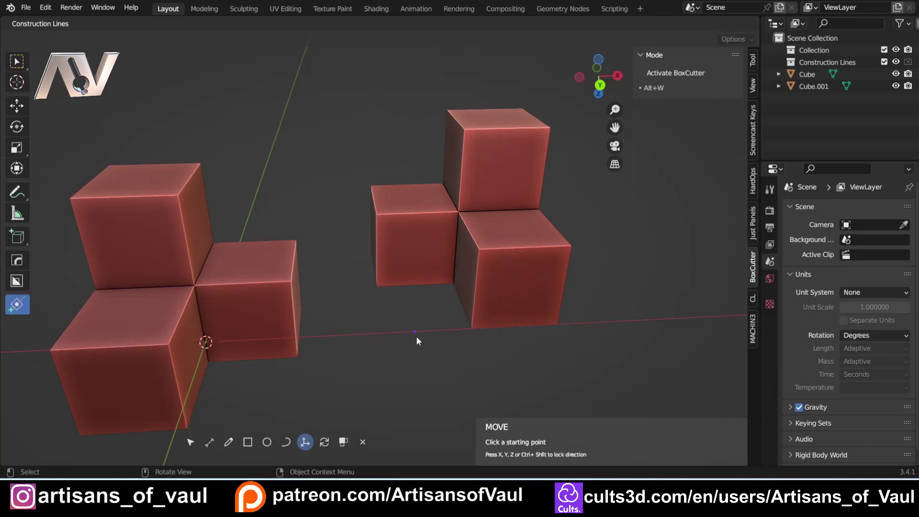
middle_drag(386, 303, 394, 314)
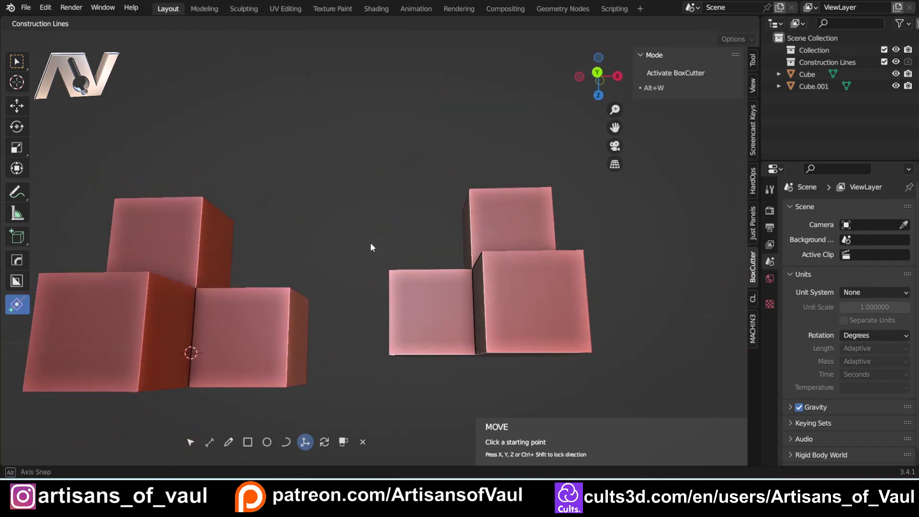
middle_drag(371, 247, 377, 283)
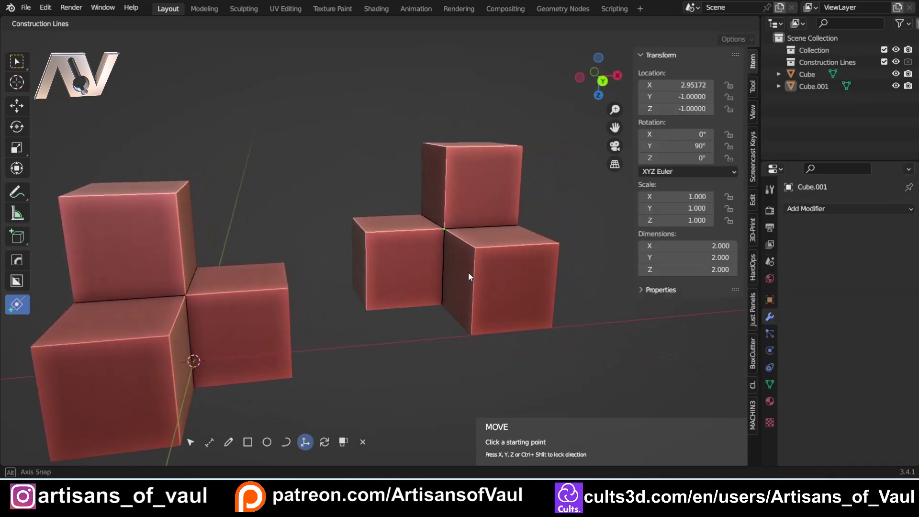
middle_drag(469, 274, 426, 244)
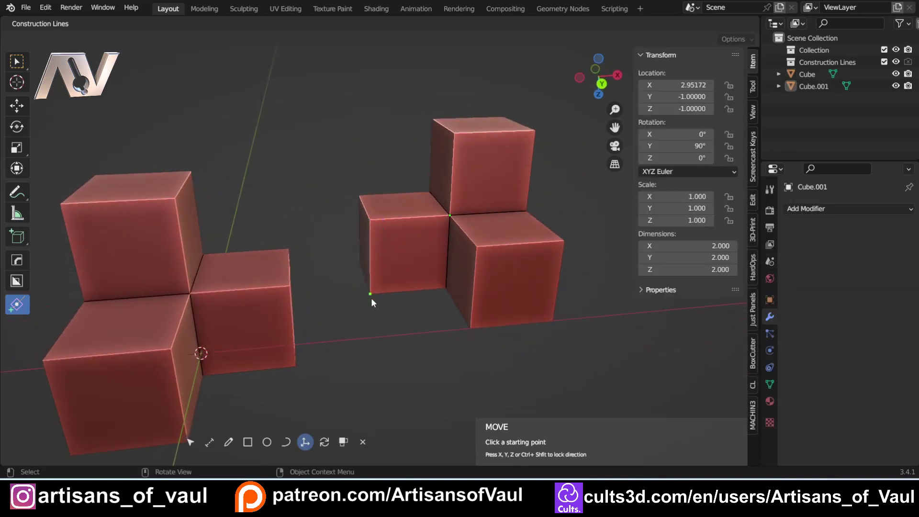
click(471, 328)
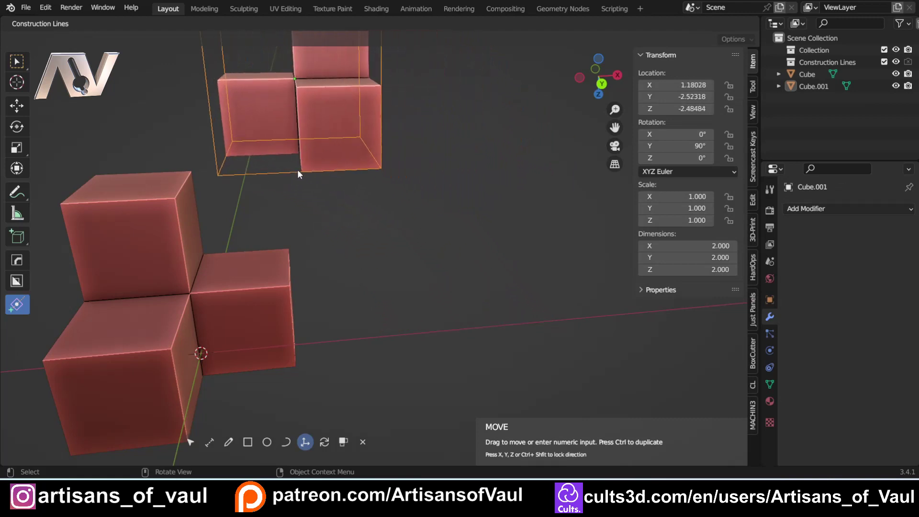
click(191, 171)
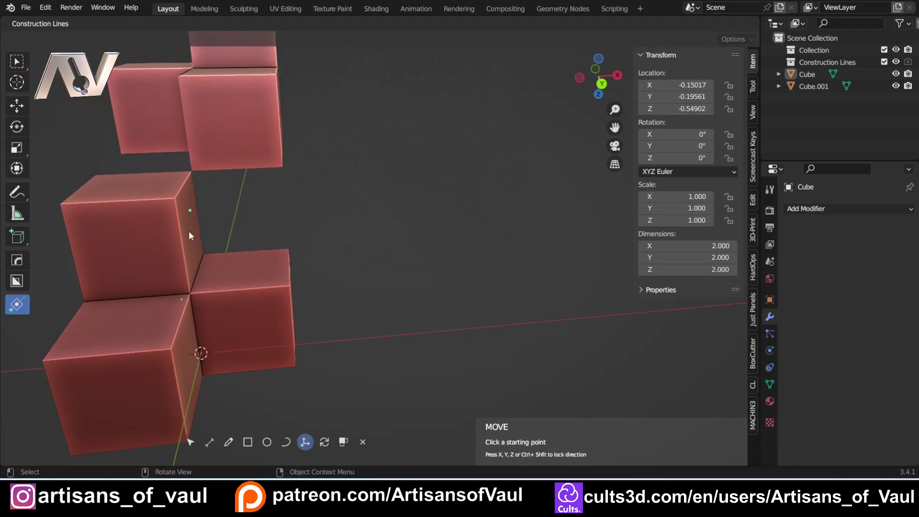
Reposition the duplicate from the opposite side, snapping another of its lower corners to the original's top corner
middle_drag(189, 231, 301, 291)
scroll(300, 287, down, 8)
middle_drag(287, 261, 253, 309)
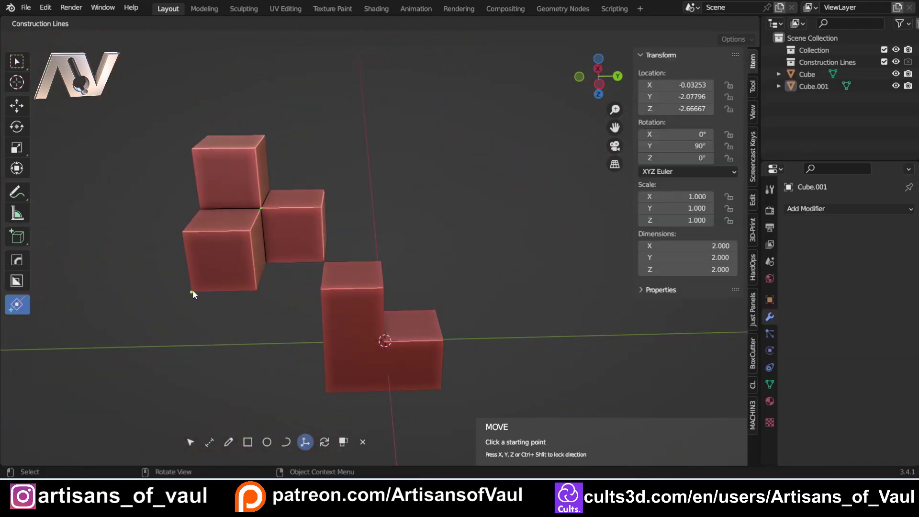
click(193, 289)
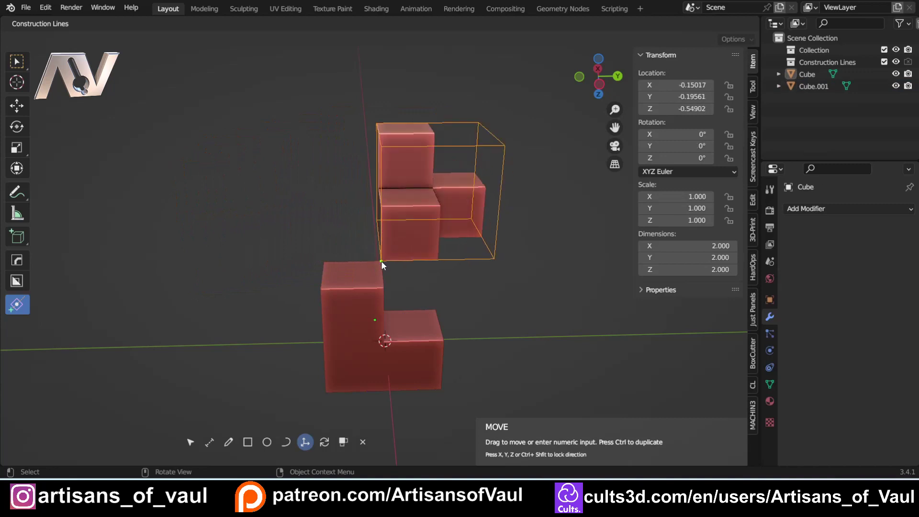
click(382, 265)
Move the duplicate by the midpoint of its lower edge onto the midpoint of the original's top edge
middle_drag(412, 300, 413, 275)
scroll(412, 275, up, 3)
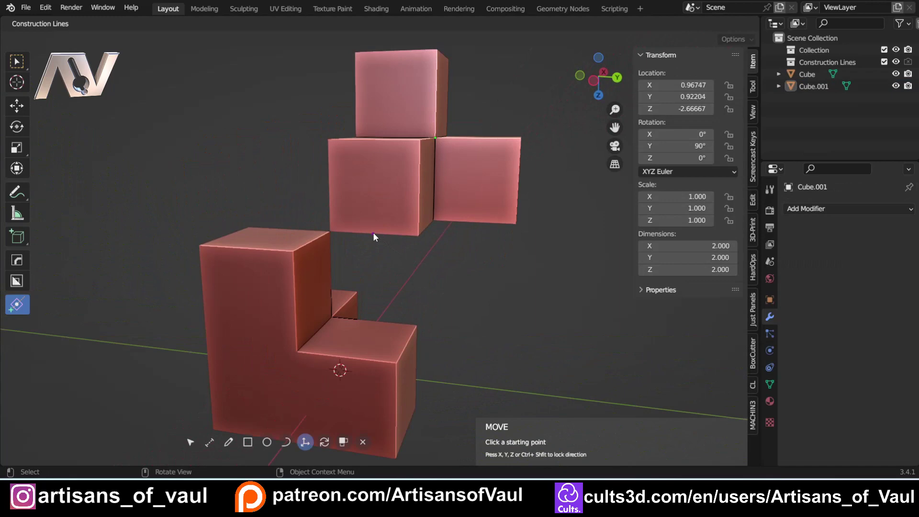
click(373, 232)
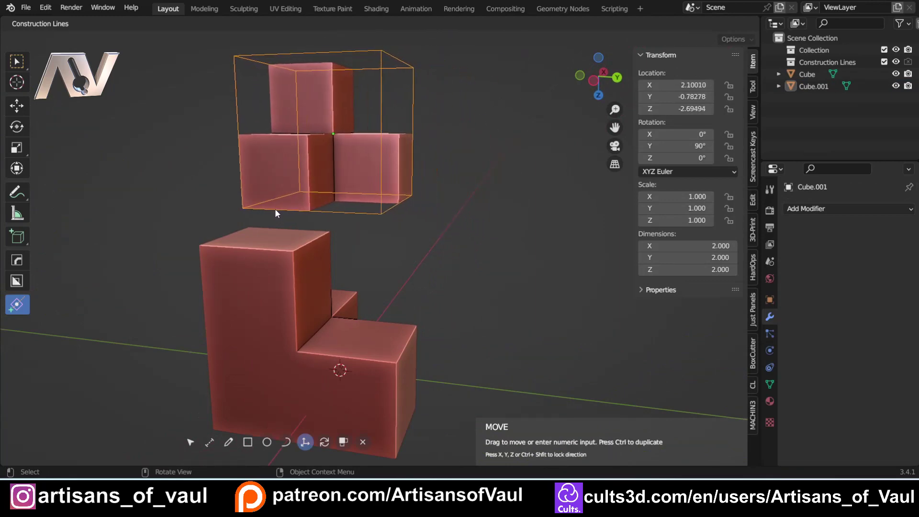
click(373, 235)
scroll(384, 258, up, 2)
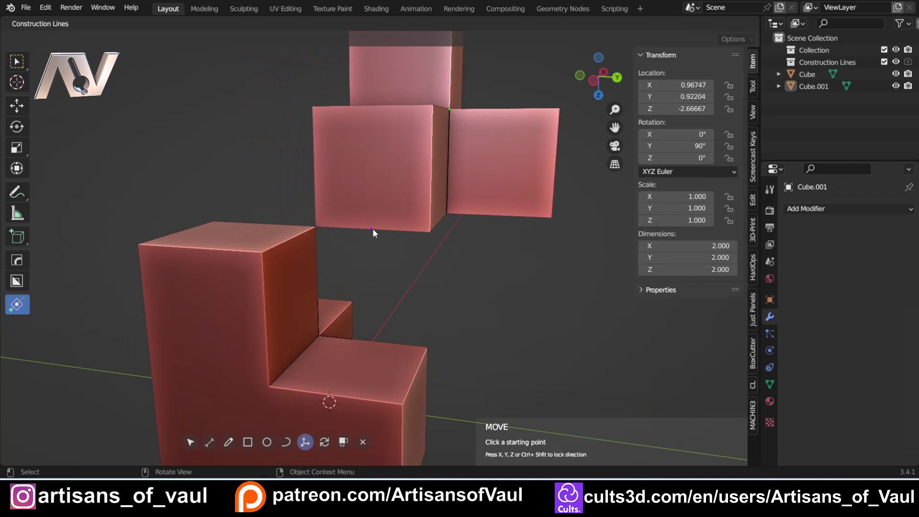
click(372, 230)
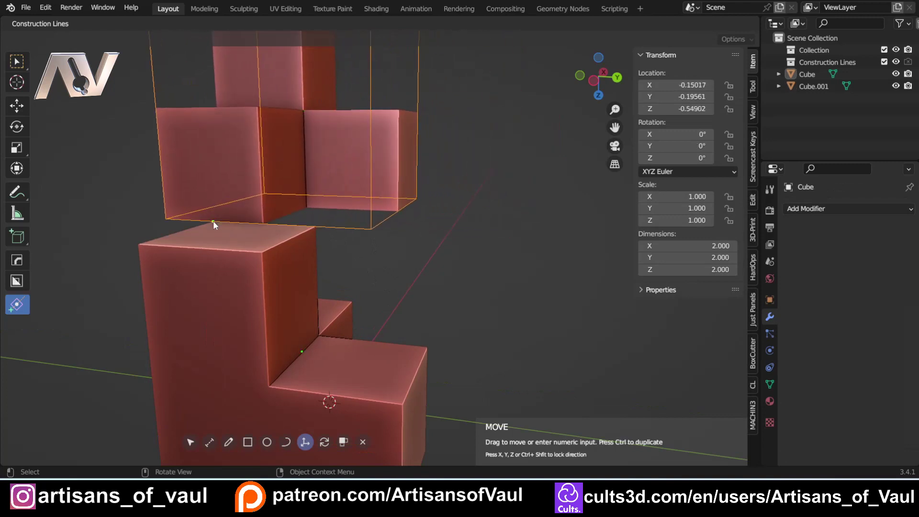
click(213, 221)
Lower the duplicate by its bottom edge midpoint onto the midpoint of the base edge of the original's upper cube
middle_drag(447, 283, 361, 322)
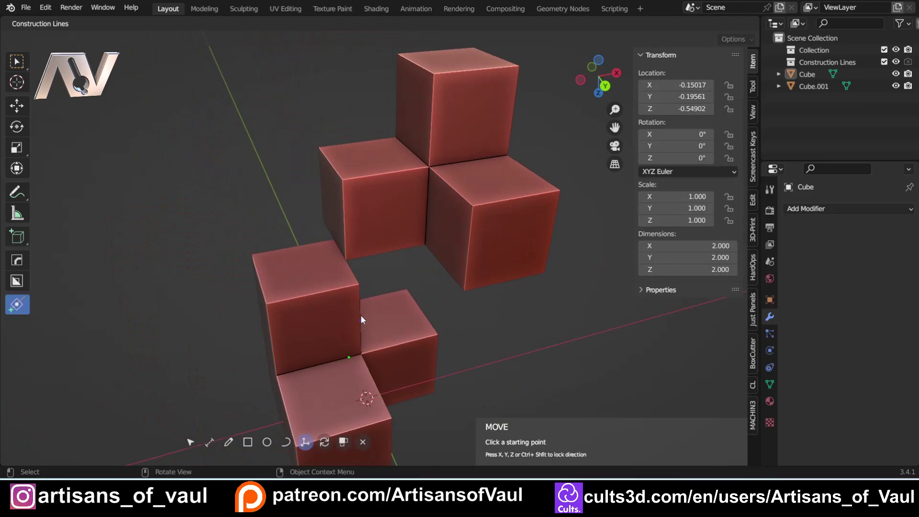
middle_drag(360, 296, 334, 243)
click(333, 238)
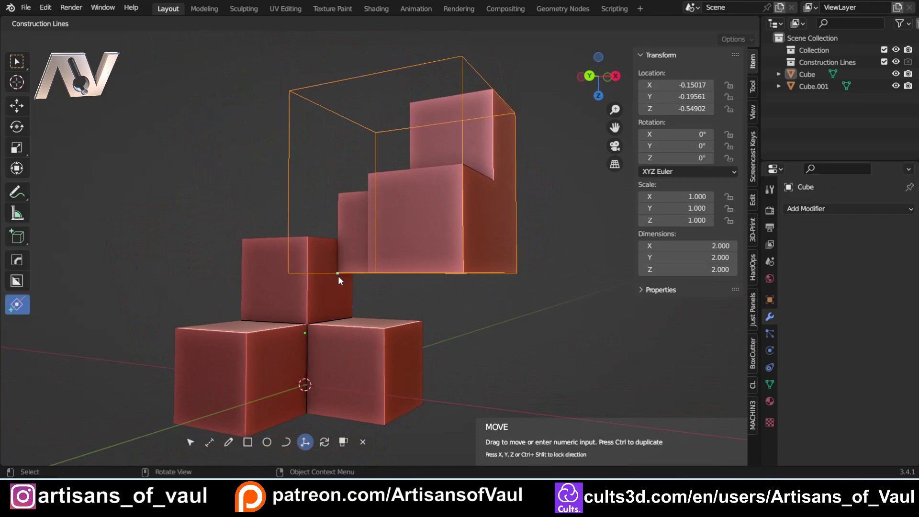
click(333, 322)
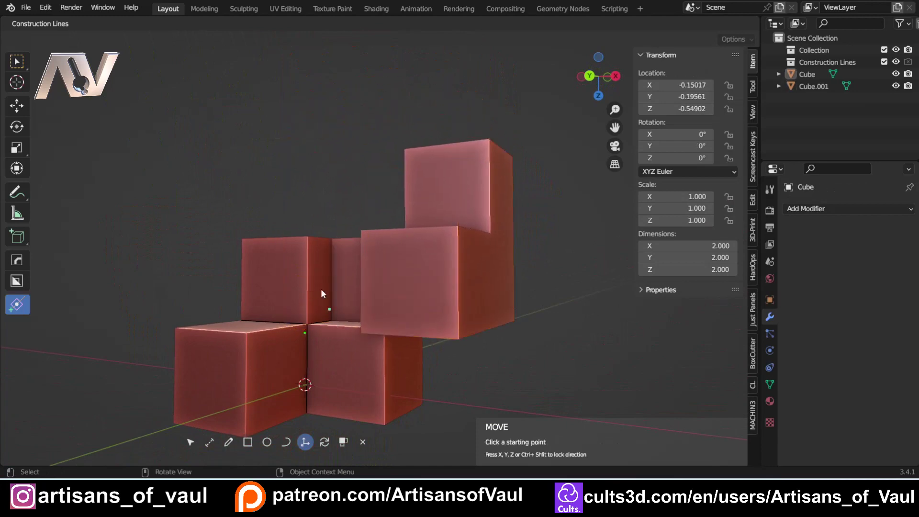
Move the original block clear of the duplicate, to about X -1.67, Y -0.50, Z -0.42
middle_drag(322, 294, 300, 301)
click(333, 251)
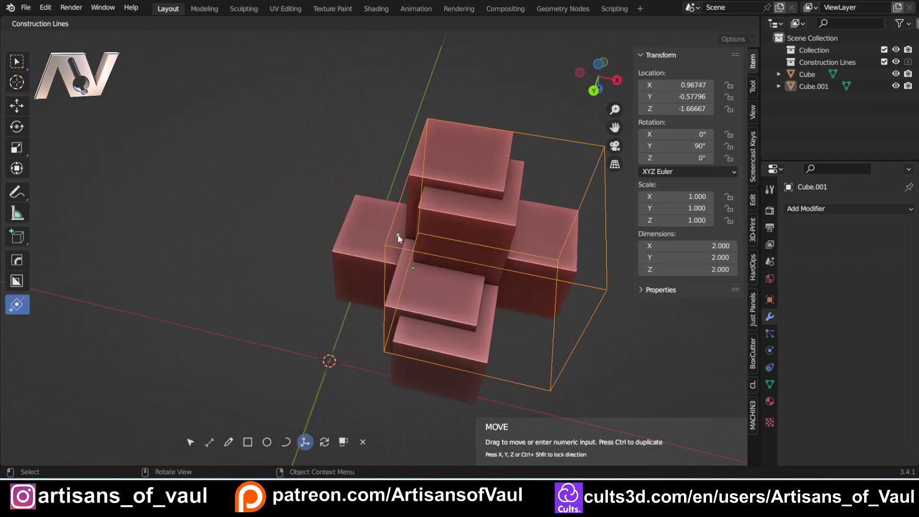
click(164, 275)
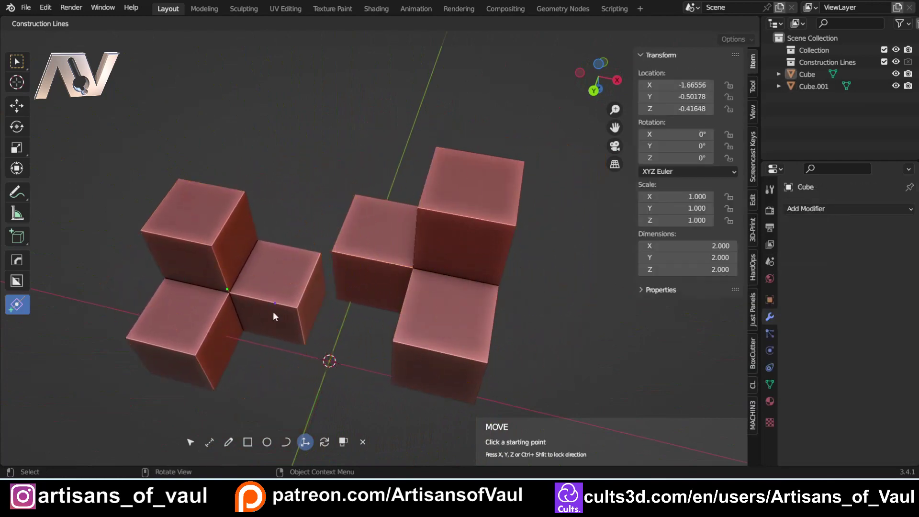
Create a 0.5 vertical guide with Measure/Guide, rising from the top back corner of the original block's upper cube
middle_drag(275, 314, 383, 335)
scroll(383, 336, up, 2)
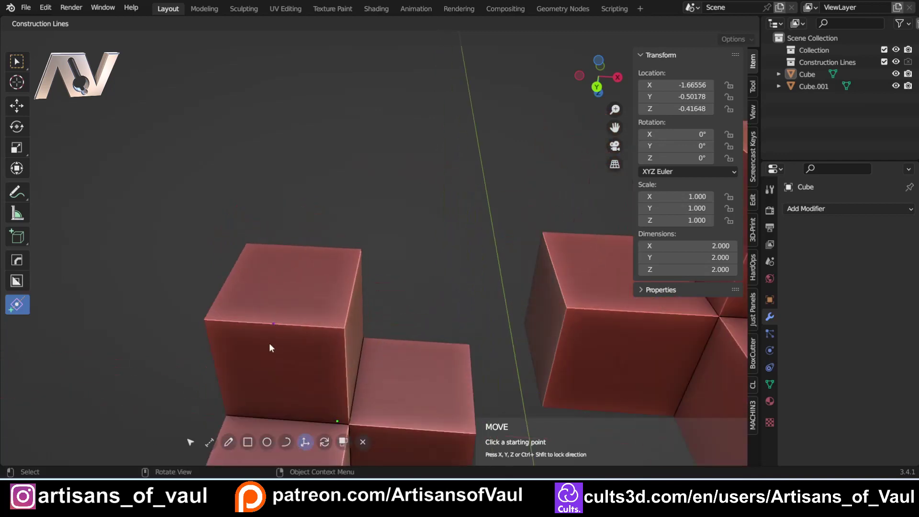
click(210, 441)
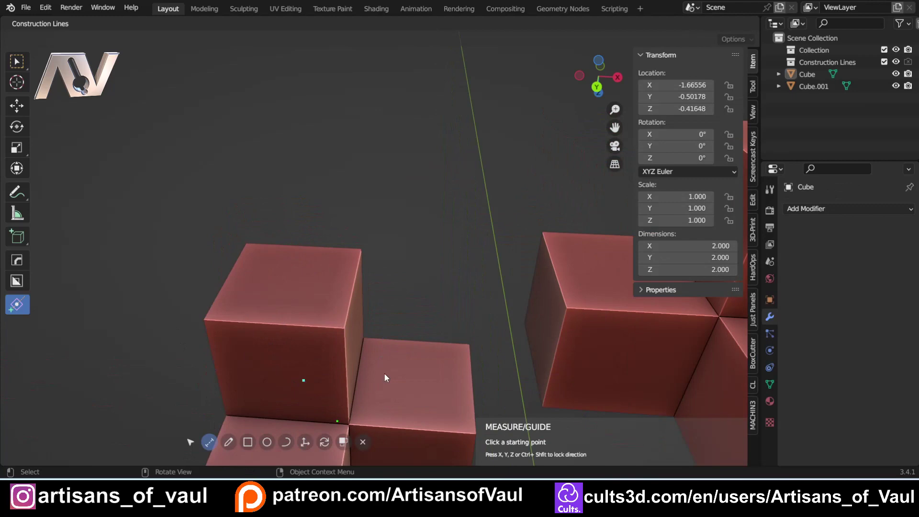
middle_drag(191, 257, 349, 247)
scroll(334, 263, up, 3)
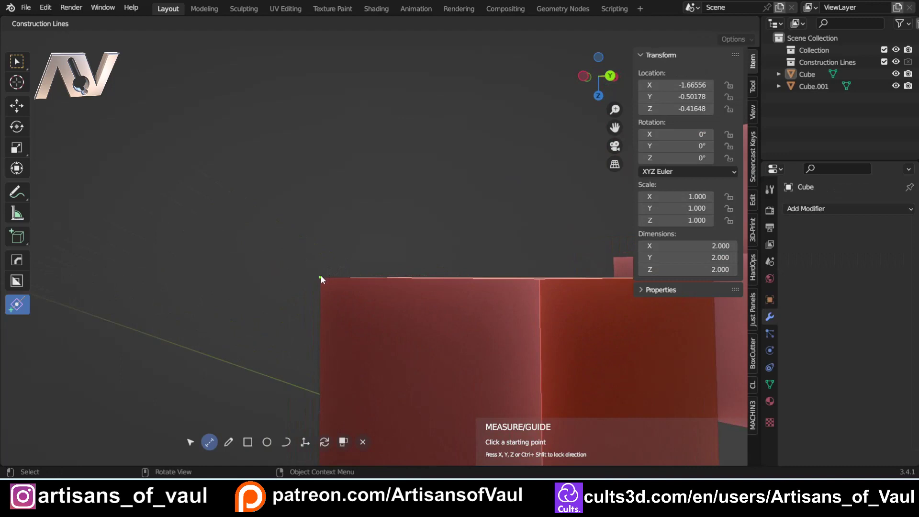
click(320, 277)
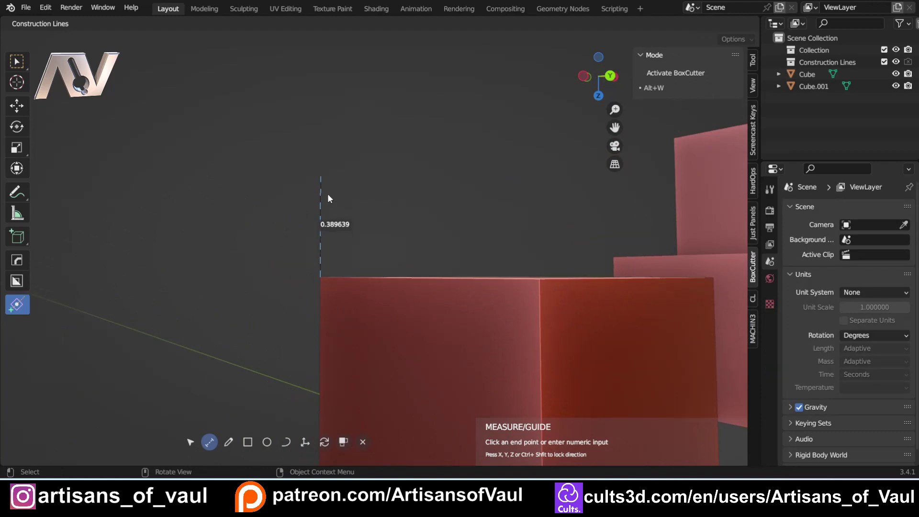
text(0.5)
key(Return)
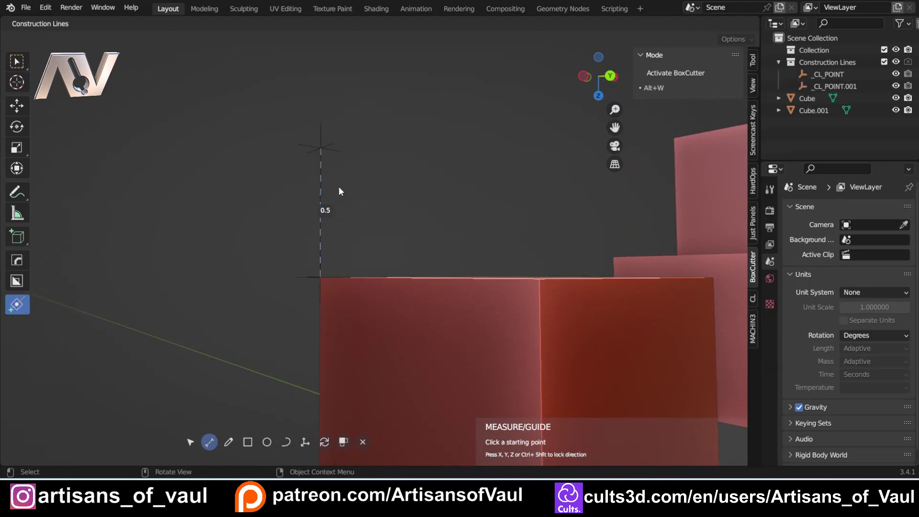
middle_drag(338, 187, 320, 237)
shift+middle_drag(388, 288, 380, 179)
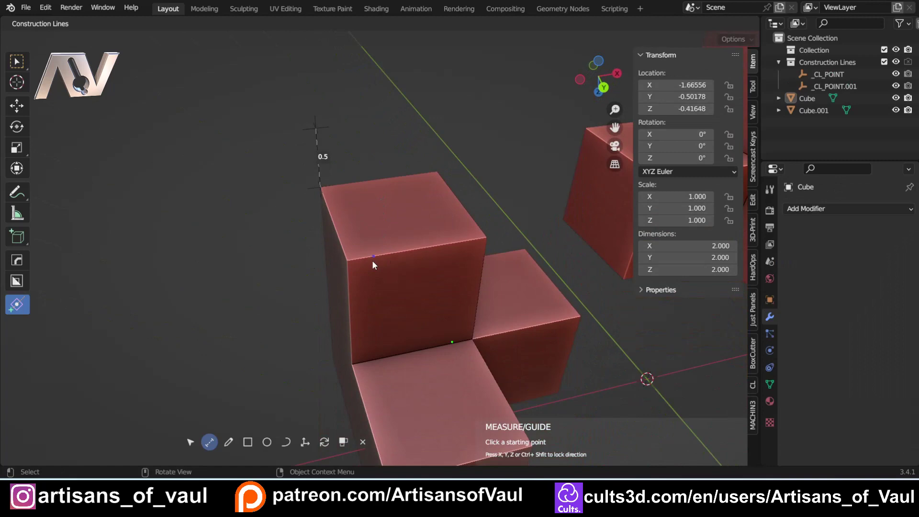
Measure from the front top corner of the original block's upper cube to its neighbouring corners
click(348, 261)
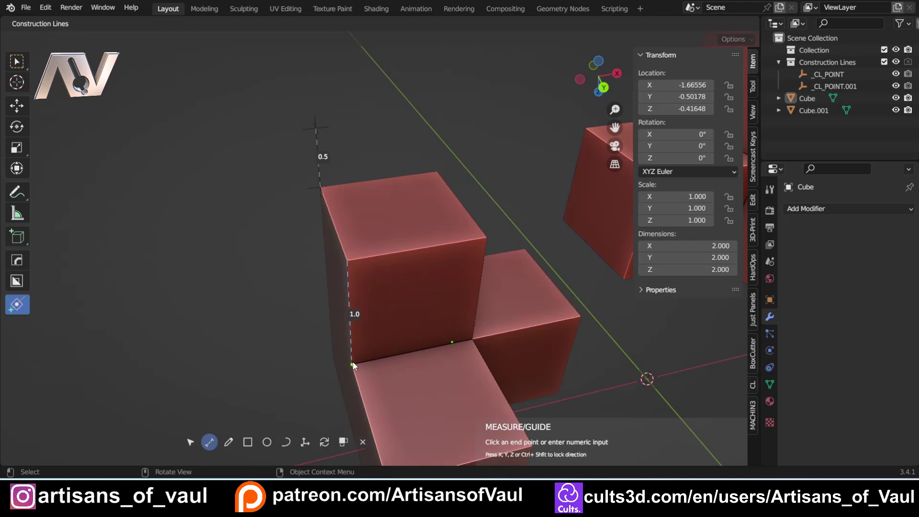
click(320, 189)
right_click(417, 211)
Move the duplicate by its lower outer corner onto the top end of the 0.5 guide
shift+middle_drag(331, 242, 332, 279)
scroll(335, 309, up, 2)
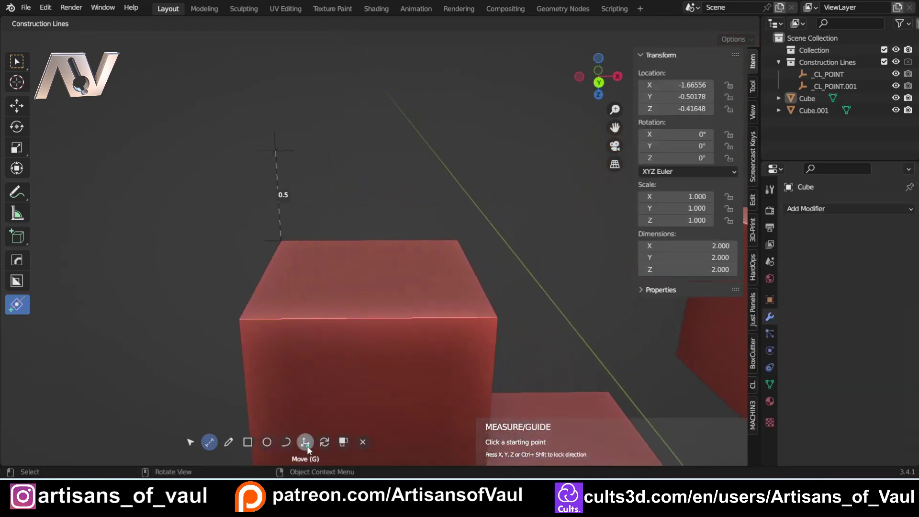
click(306, 445)
scroll(338, 372, down, 5)
shift+middle_drag(484, 338, 422, 339)
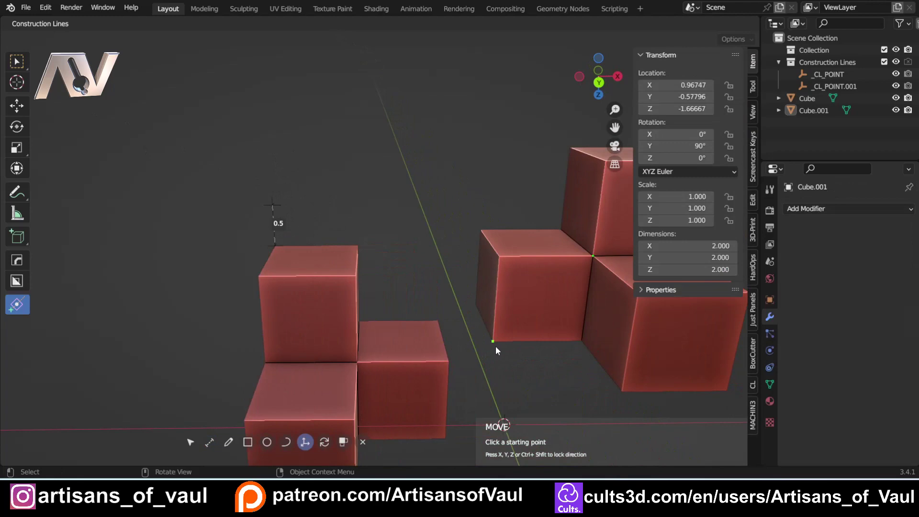
click(500, 343)
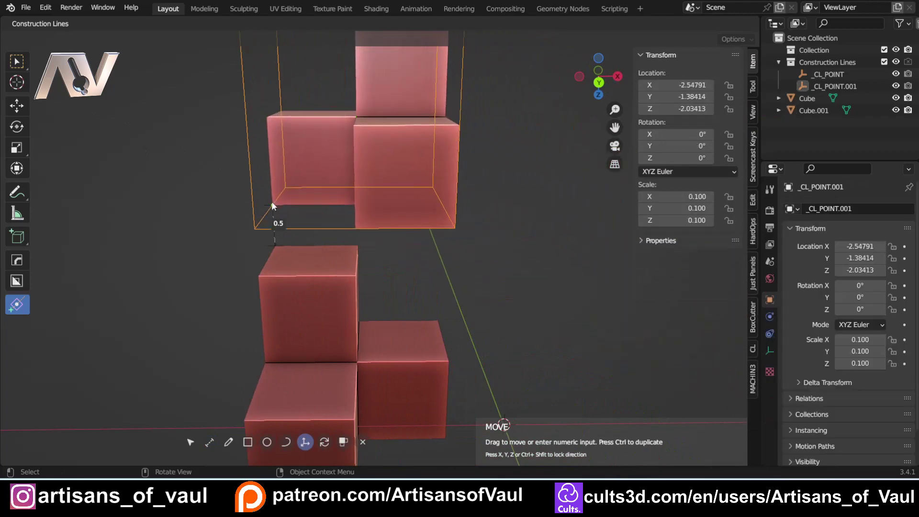
click(272, 206)
Move the duplicate by the midpoint of its lower side edge onto the top end of the 0.5 guide
middle_drag(238, 281, 340, 268)
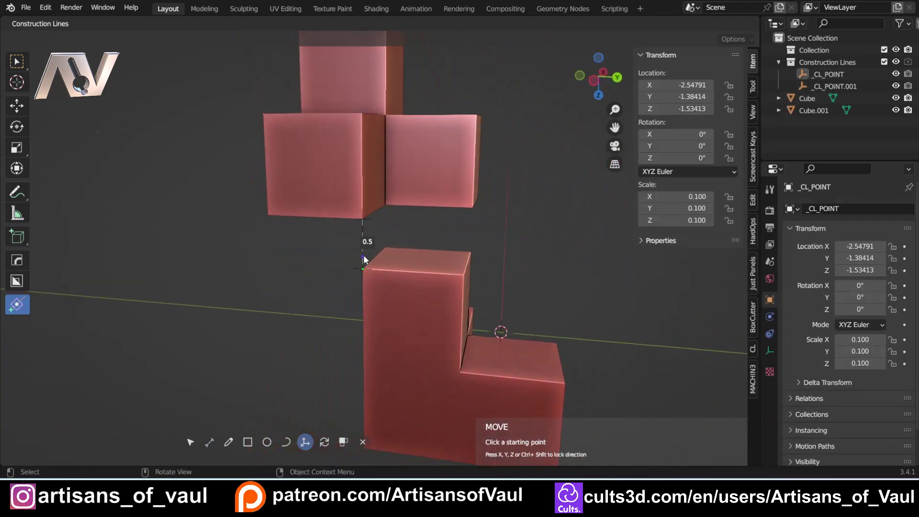
shift+middle_drag(268, 290, 256, 326)
scroll(257, 326, up, 1)
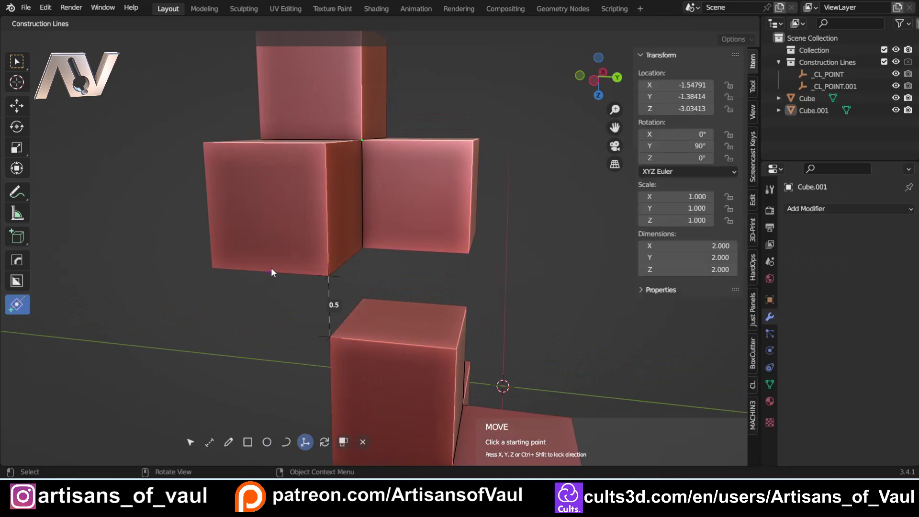
click(269, 274)
click(329, 277)
middle_drag(307, 342, 241, 340)
click(254, 331)
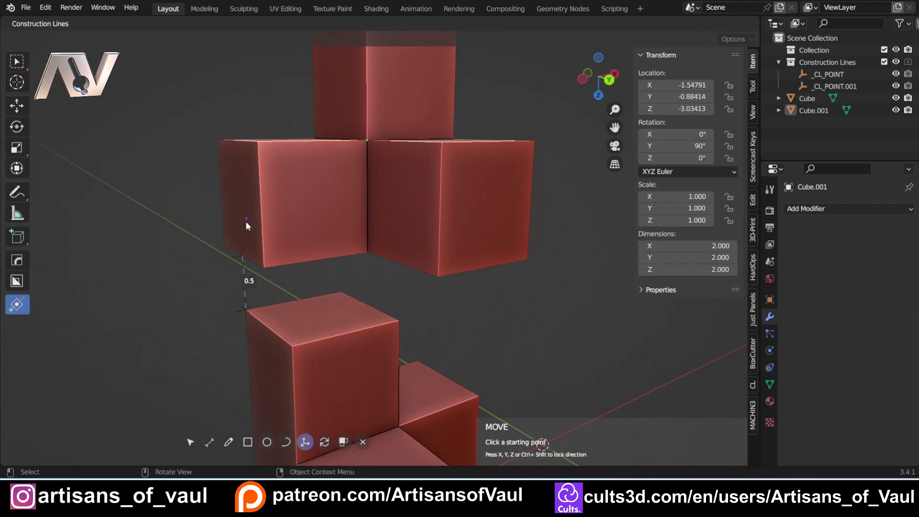
Move the duplicate by the far corner of its lower side edge onto the top end of the 0.5 guide
middle_drag(240, 248, 271, 248)
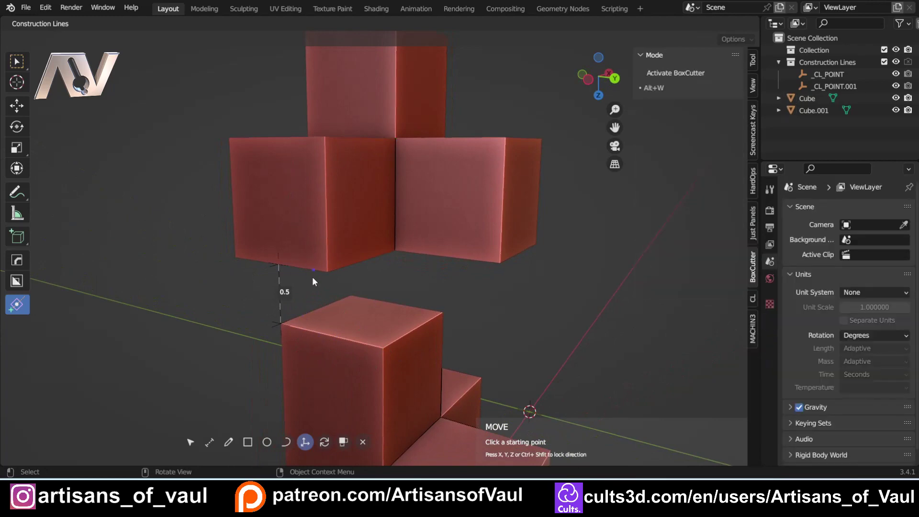
click(235, 257)
click(279, 265)
Move the duplicate by its lower front corner onto the opposite front top corner of the original block's upper cube
scroll(387, 309, down, 1)
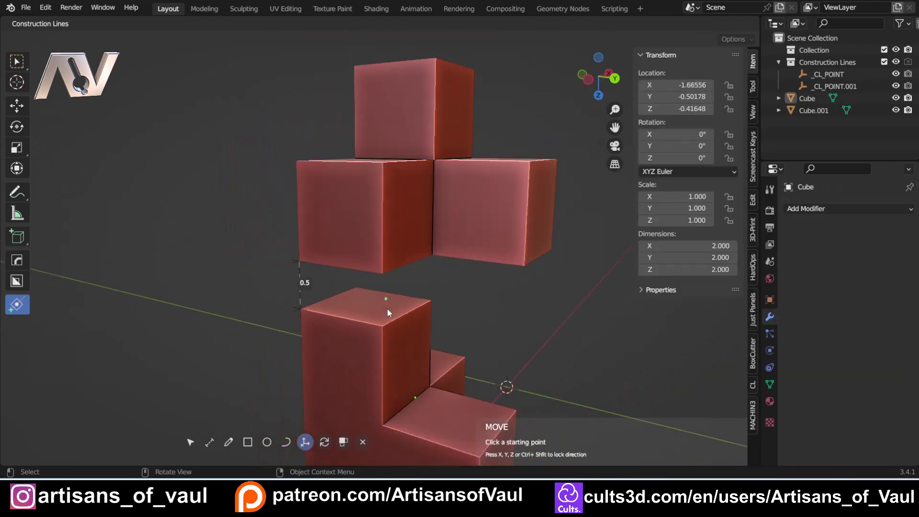
scroll(387, 308, down, 2)
middle_drag(386, 308, 382, 273)
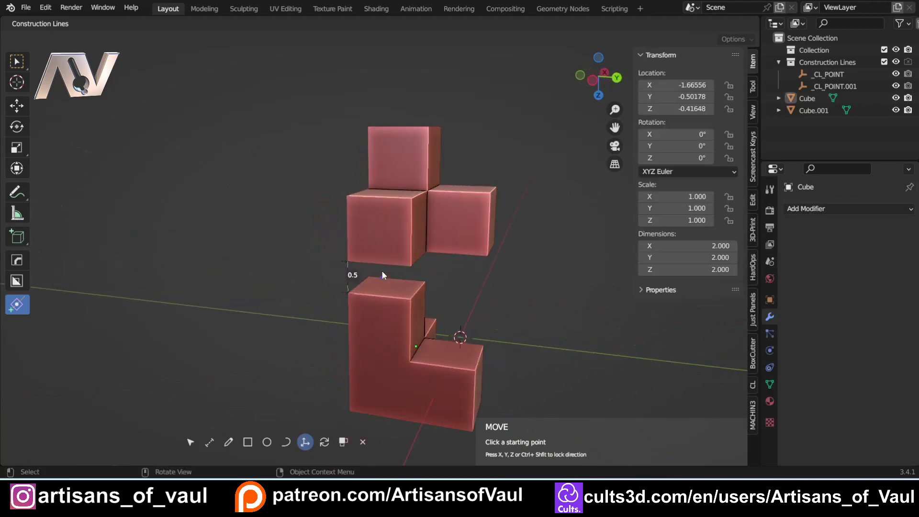
scroll(382, 273, up, 3)
middle_drag(455, 338, 341, 312)
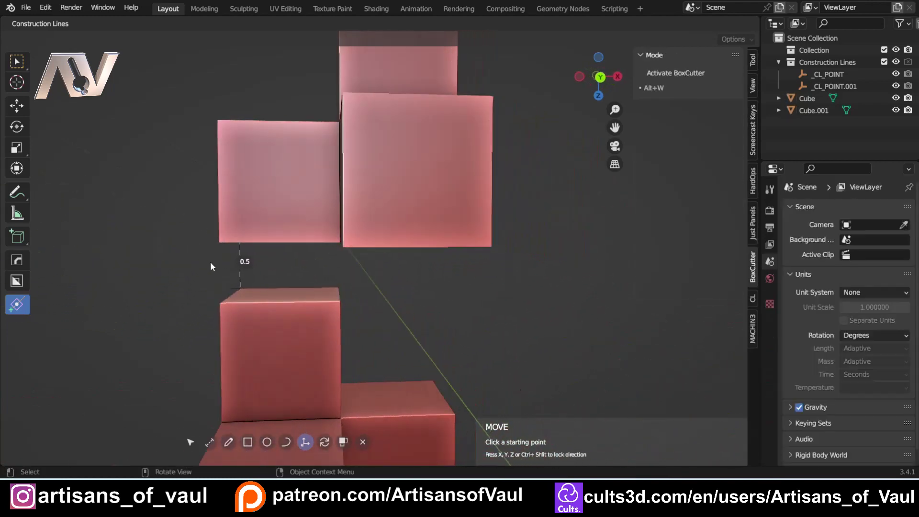
scroll(383, 291, down, 5)
middle_drag(383, 291, 409, 289)
scroll(409, 289, up, 3)
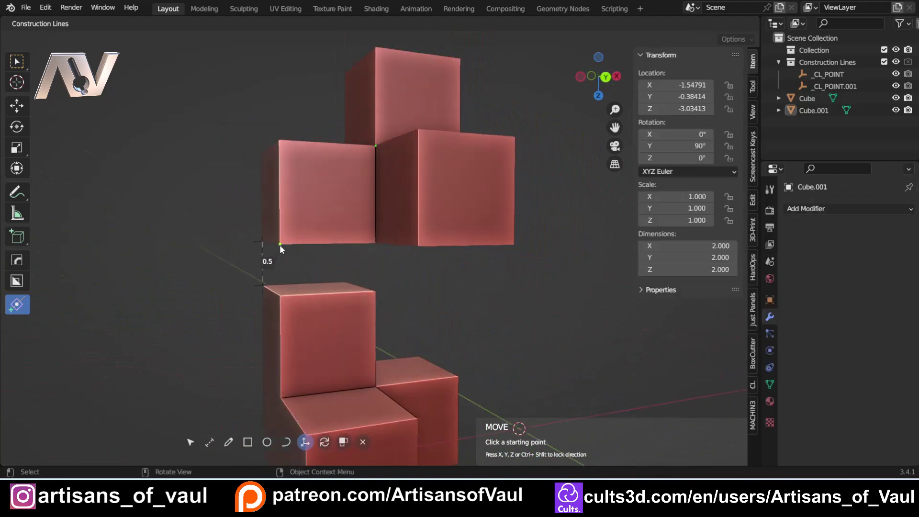
drag(280, 244, 372, 292)
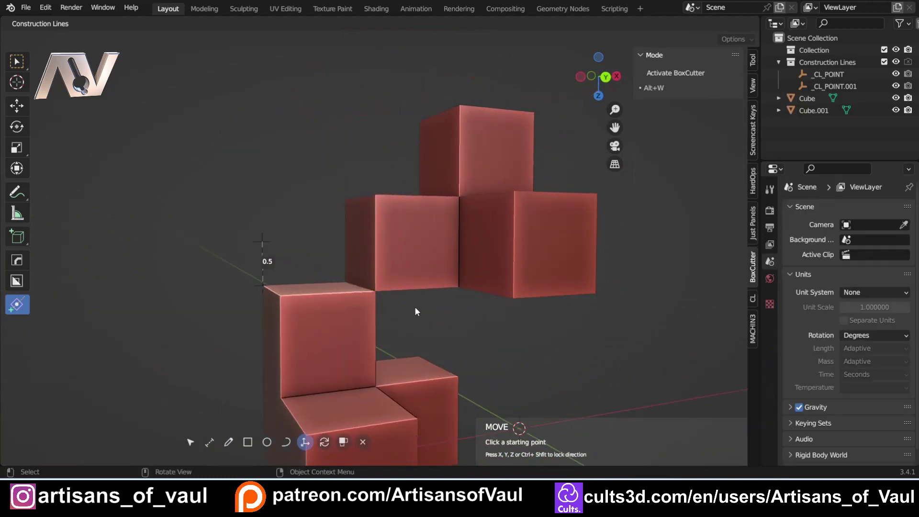
Move the duplicate by the shared corner along X, clear of the original block
middle_drag(414, 307, 381, 301)
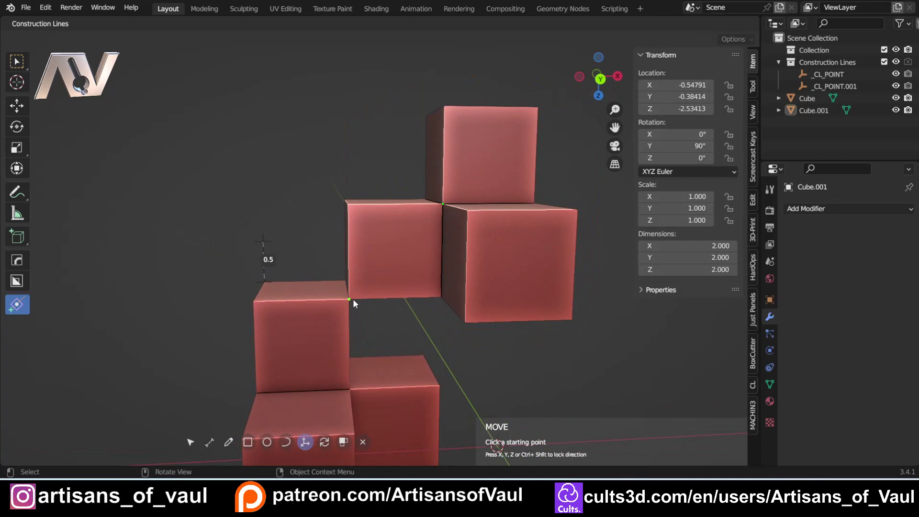
drag(352, 299, 428, 295)
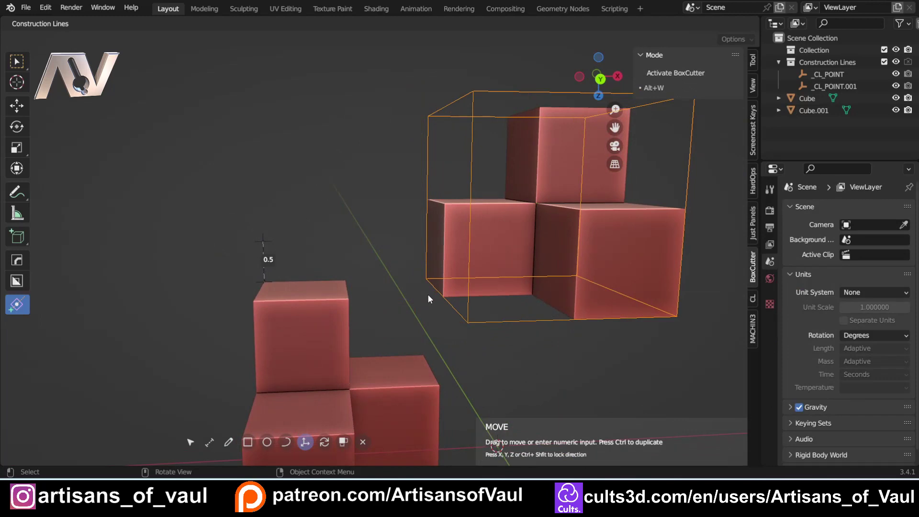
drag(428, 297, 428, 297)
middle_drag(428, 297, 340, 259)
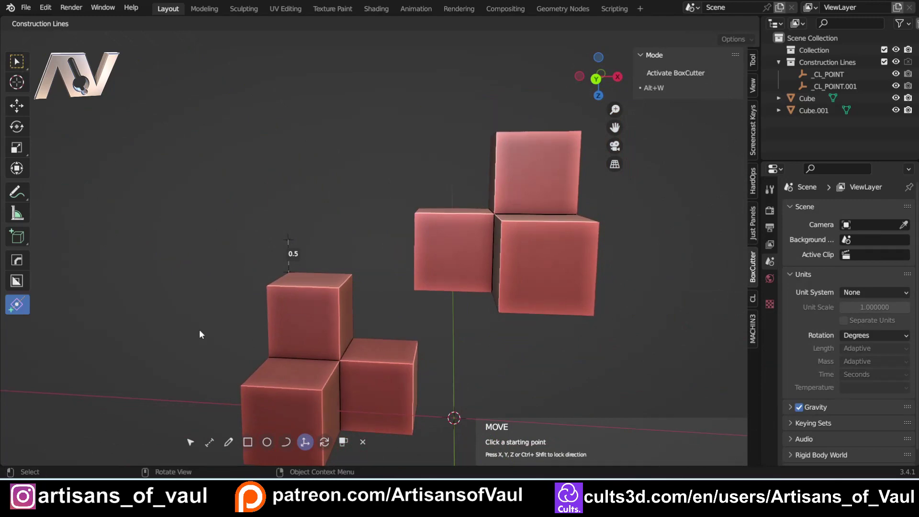
Delete the 0.5 guide and hide the sidebar
click(190, 442)
click(288, 242)
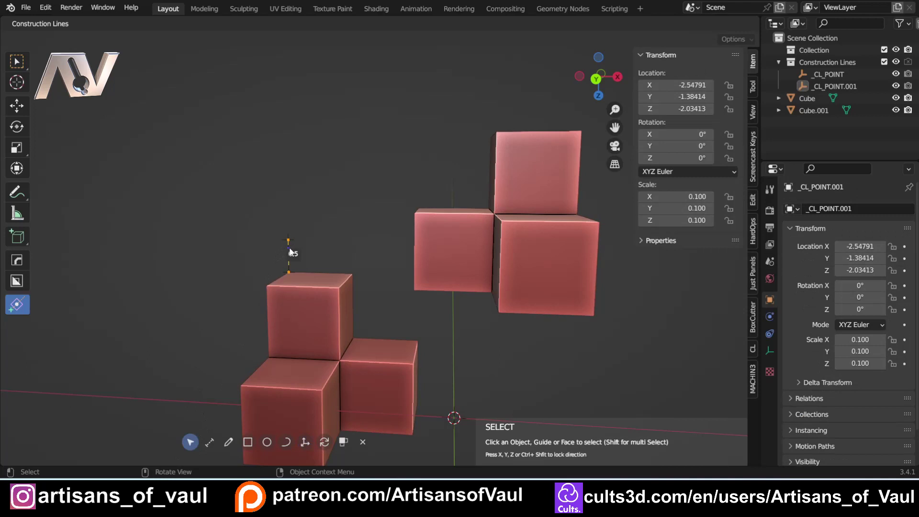
key(Delete)
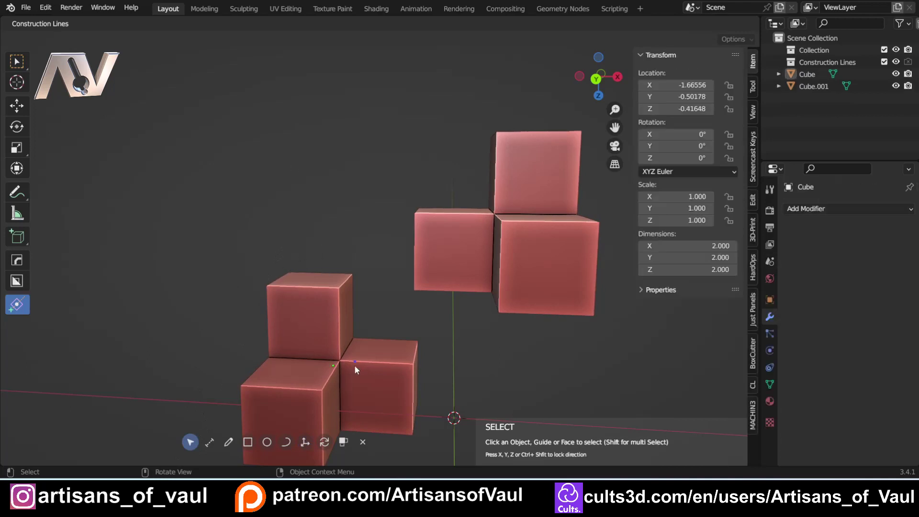
key(n)
Select the duplicate three-cube block
click(473, 311)
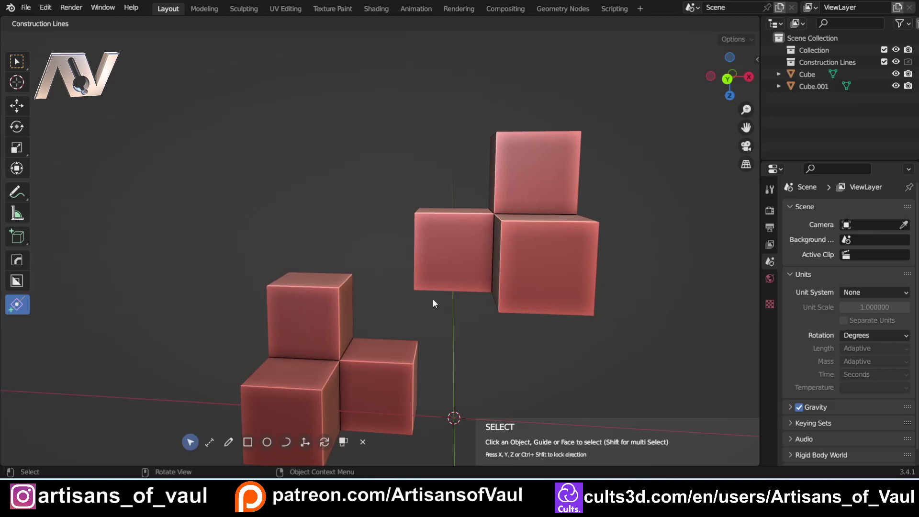
click(431, 278)
click(416, 331)
middle_drag(417, 332, 435, 357)
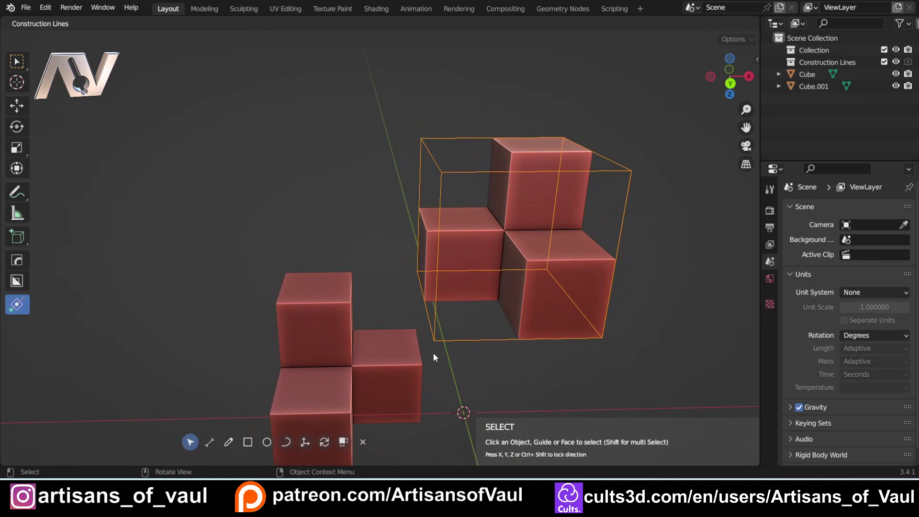
shift+middle_drag(397, 312, 333, 310)
scroll(412, 419, down, 2)
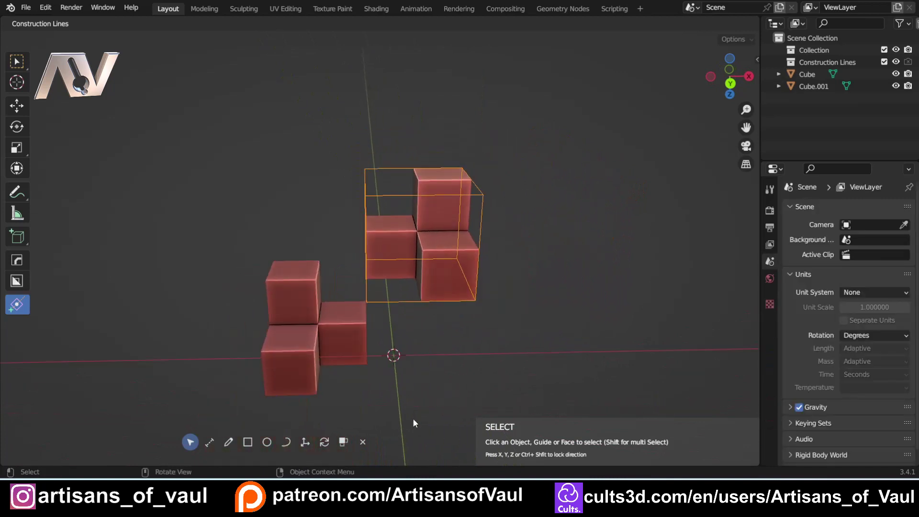
Try to copy the duplicate block 2 units along X with the Move tool
click(307, 442)
shift+middle_drag(463, 312, 355, 309)
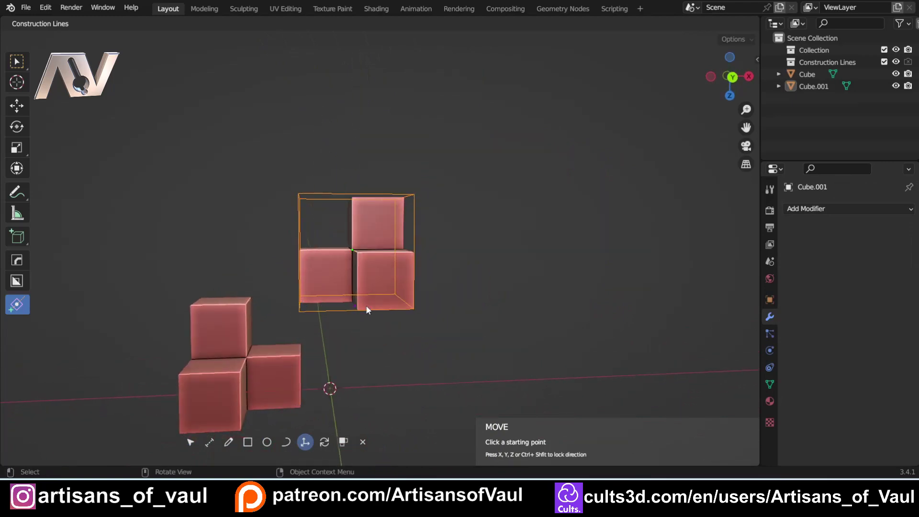
middle_drag(412, 309, 342, 309)
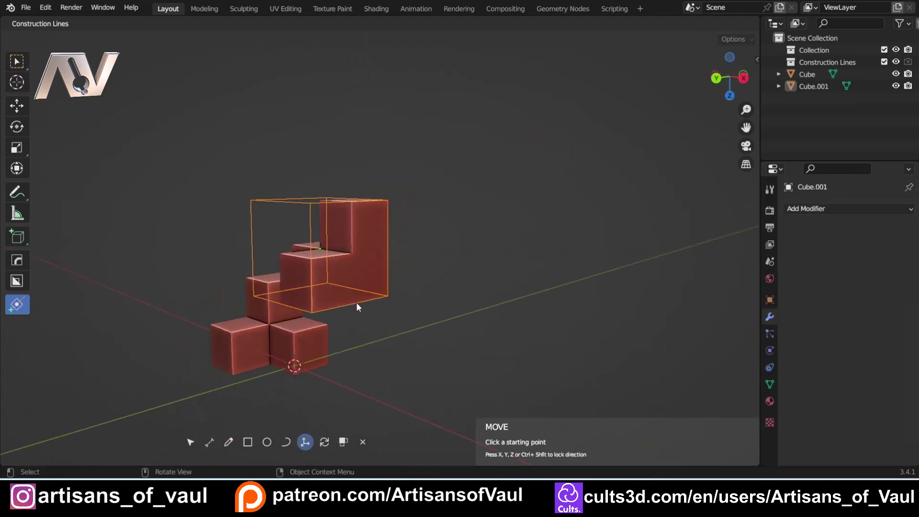
click(283, 305)
middle_drag(283, 305, 286, 325)
scroll(354, 310, up, 1)
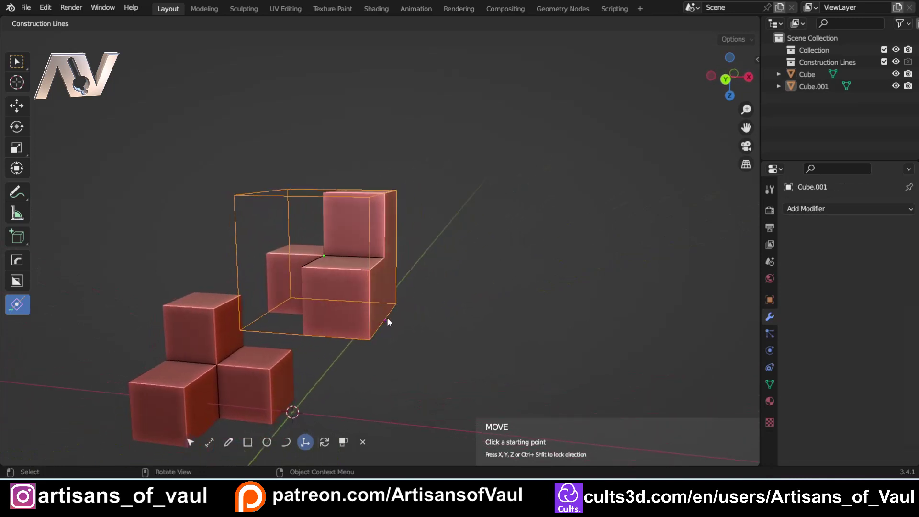
scroll(392, 317, down, 4)
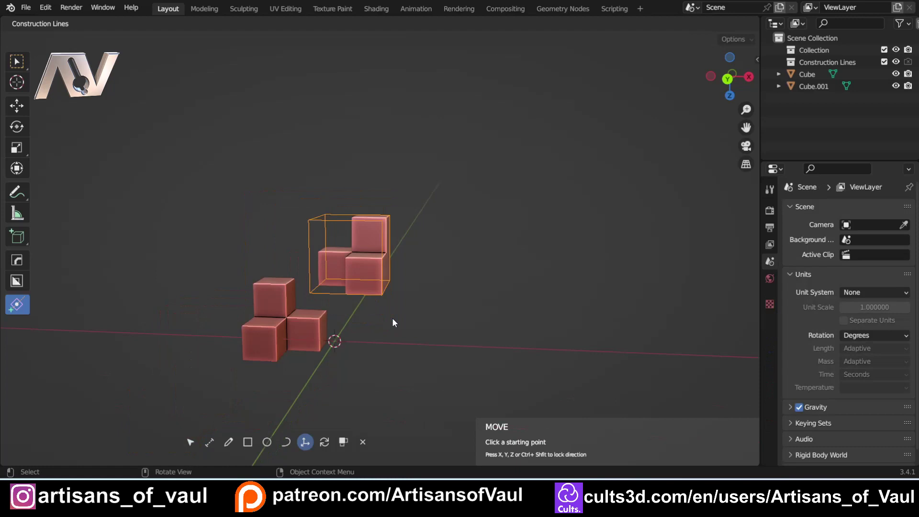
click(387, 280)
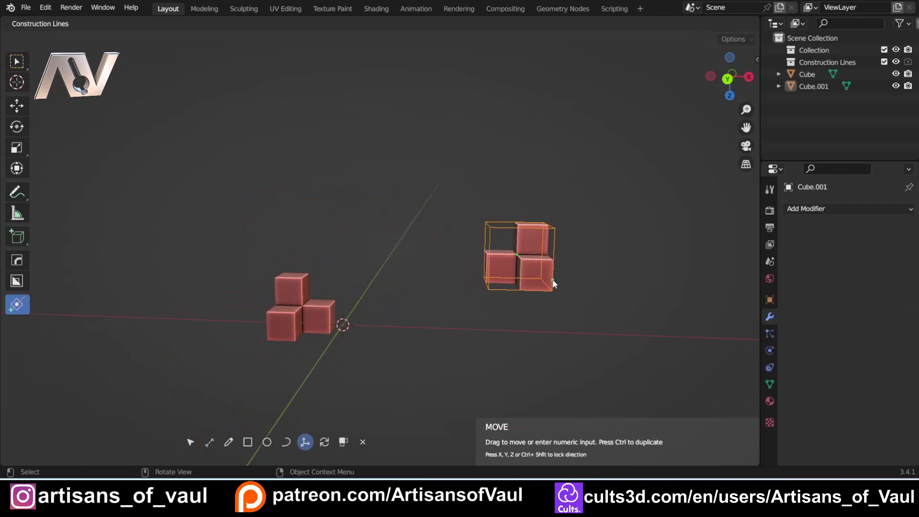
key(ctrl)
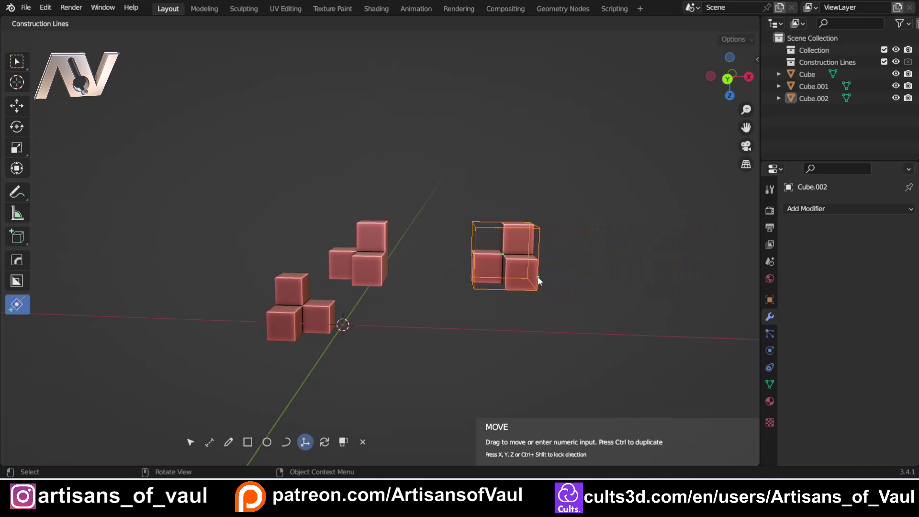
text(2)
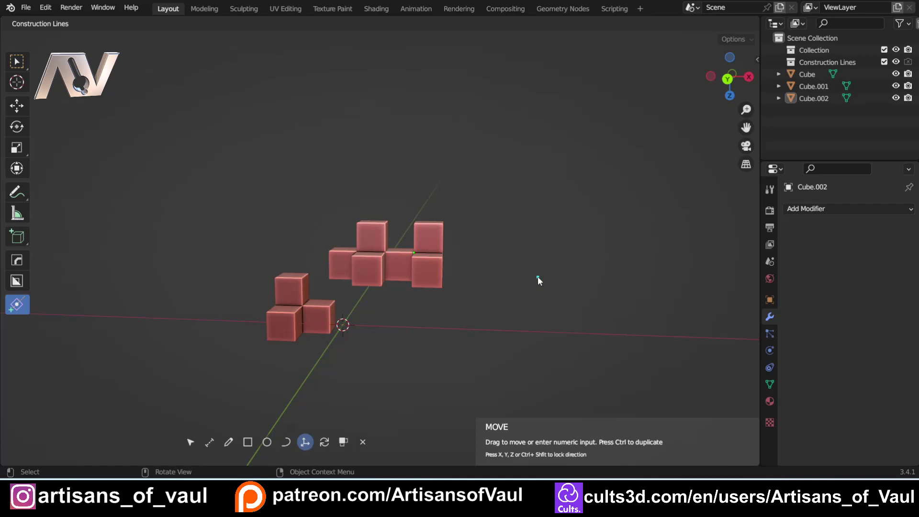
scroll(410, 263, up, 3)
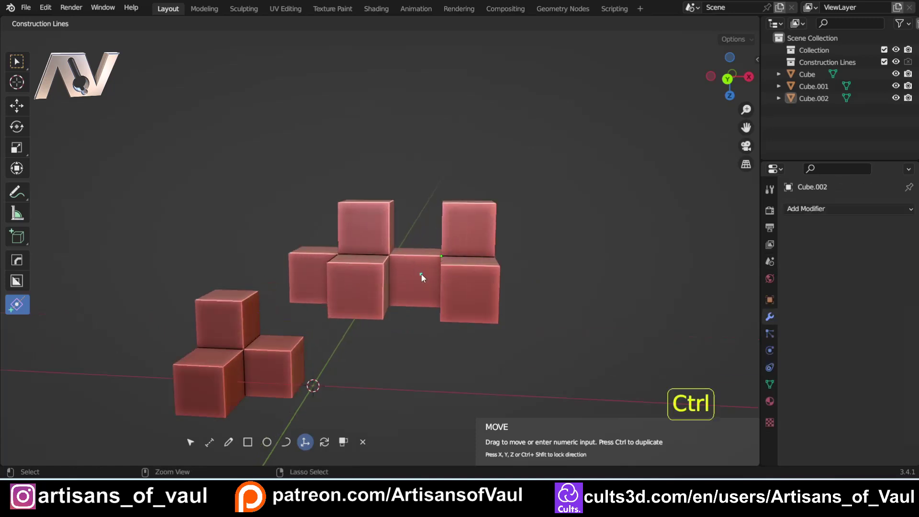
right_click(421, 273)
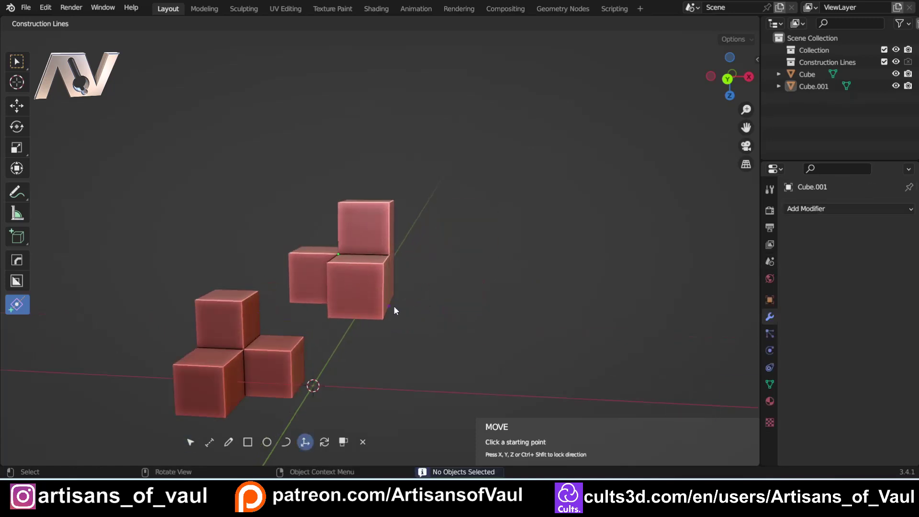
Copy the duplicate block along X with Move, making a row of four copies spaced 3 units apart
drag(395, 307, 613, 311)
text(3)
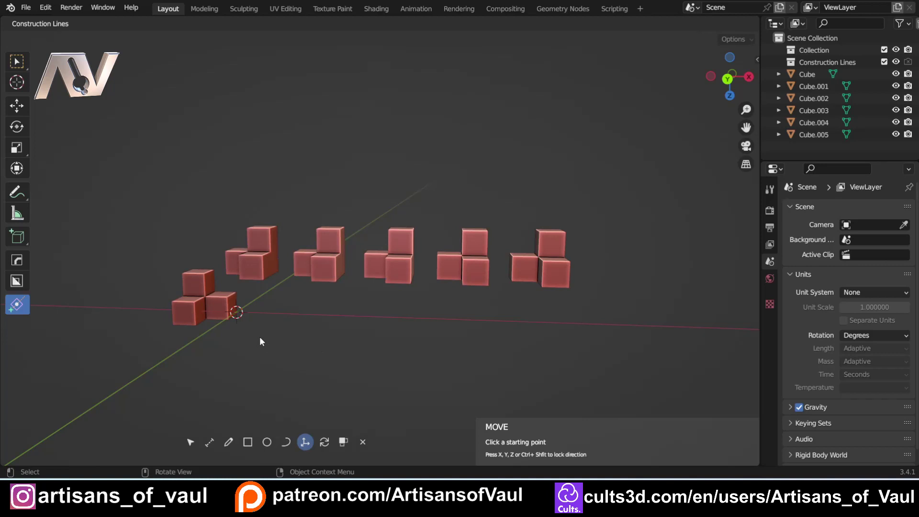
Undo the row of copies until only the original and its duplicate remain
key(ctrl+z)
key(ctrl+z)
key(ctrl+z)
key(ctrl+z)
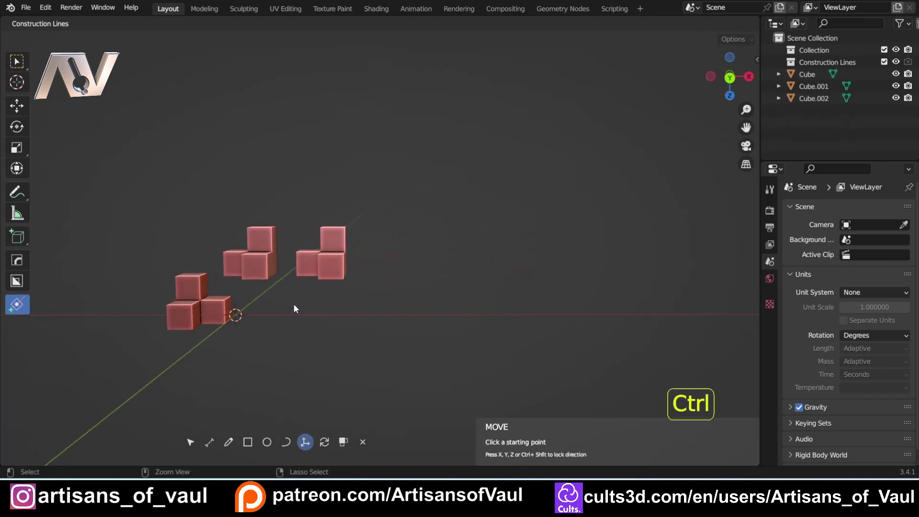
middle_drag(273, 310, 272, 309)
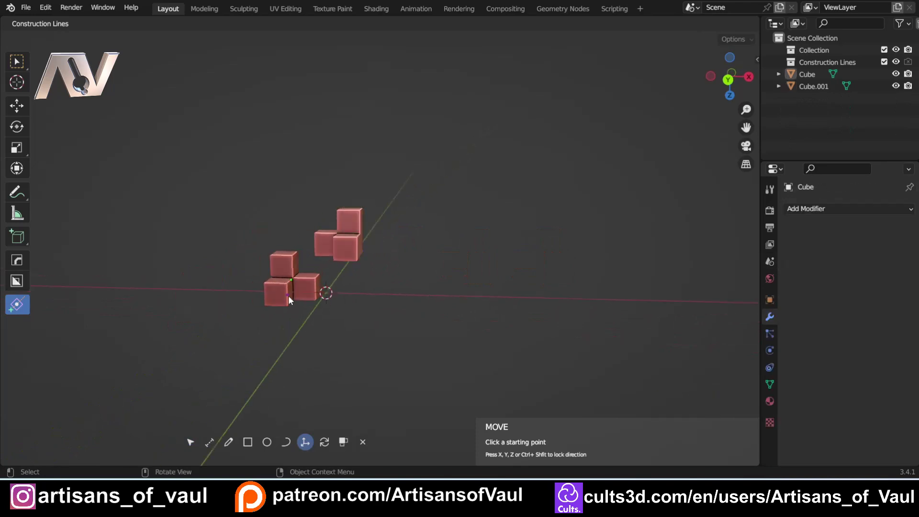
Exit the Construction Lines tool and delete both three-cube blocks
key(Escape)
drag(216, 170, 398, 314)
key(Delete)
Add a cube and scale it along Z and about 3.7 times along X to form a long wall block
key(shift+a)
mouse_move(369, 221)
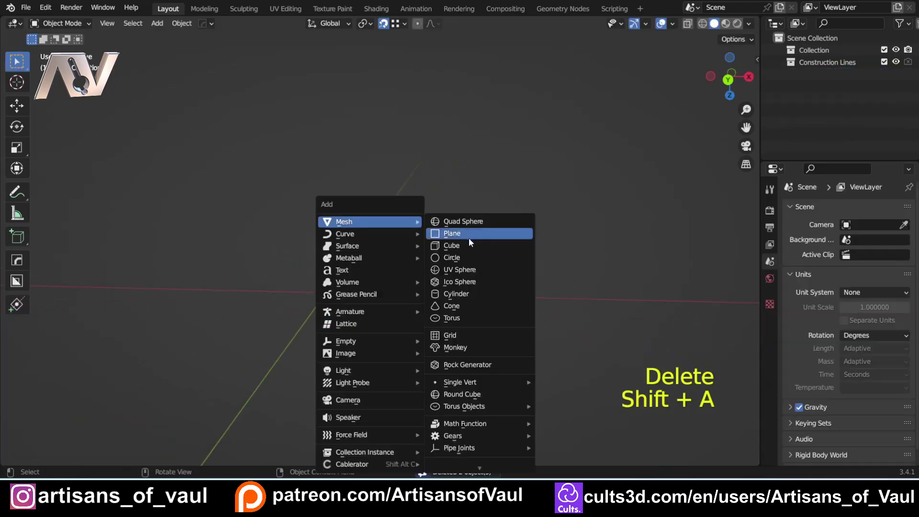
click(470, 245)
key(s)
key(shift+z)
key(z)
key(x)
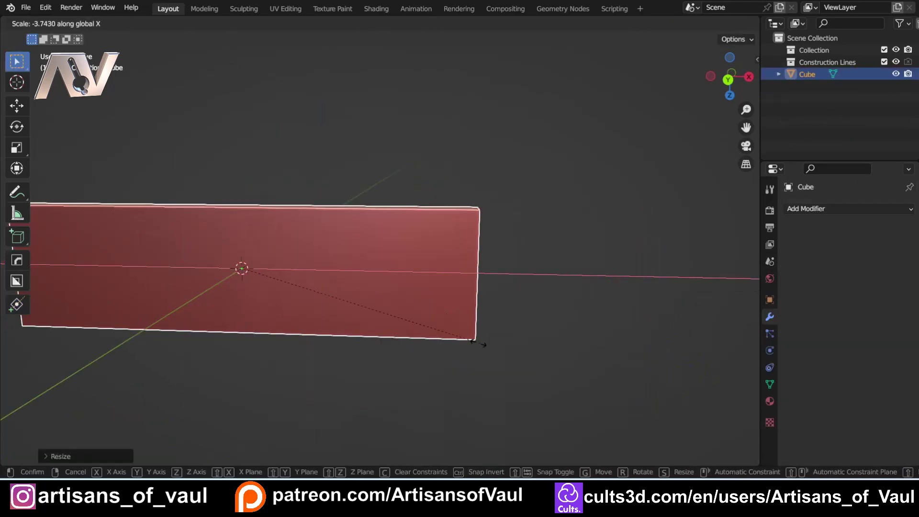
click(479, 343)
middle_drag(479, 342, 360, 282)
Add a second cube and move it with Construction Lines so its lower corner snaps to the wall's upper front corner
key(shift+a)
mouse_move(337, 222)
click(412, 236)
middle_drag(514, 388, 438, 352)
key(alt+space)
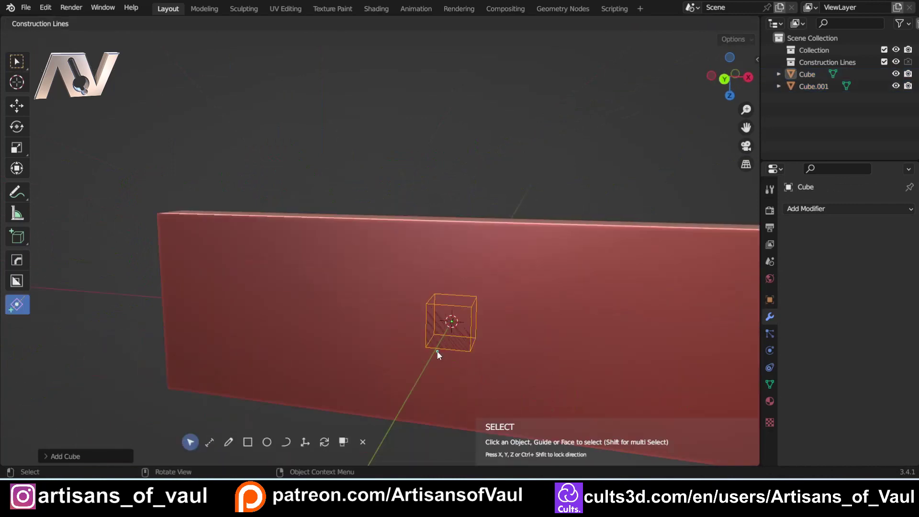
click(305, 442)
click(425, 347)
click(158, 214)
middle_drag(158, 214, 268, 268)
middle_drag(268, 268, 271, 303)
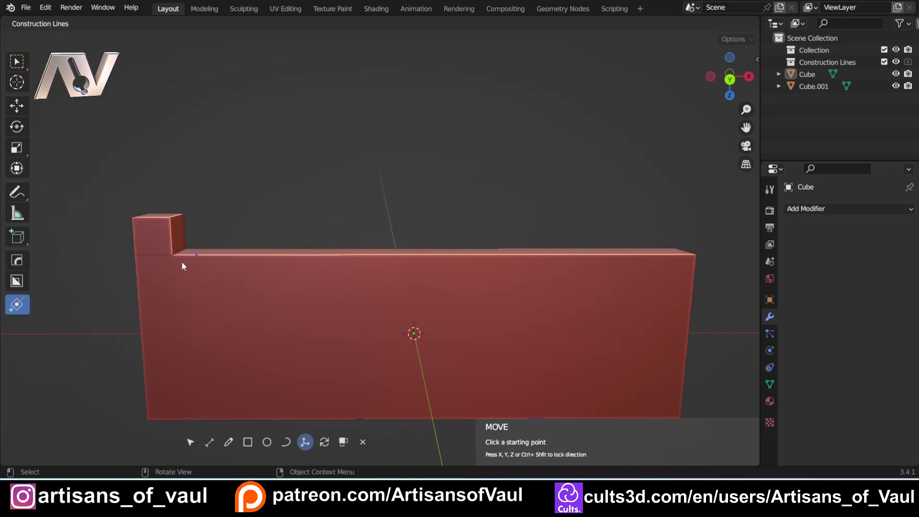
Copy the small cube a short distance along the wall's top edge with Move and set the number of duplicates to 6
scroll(525, 285, down, 1)
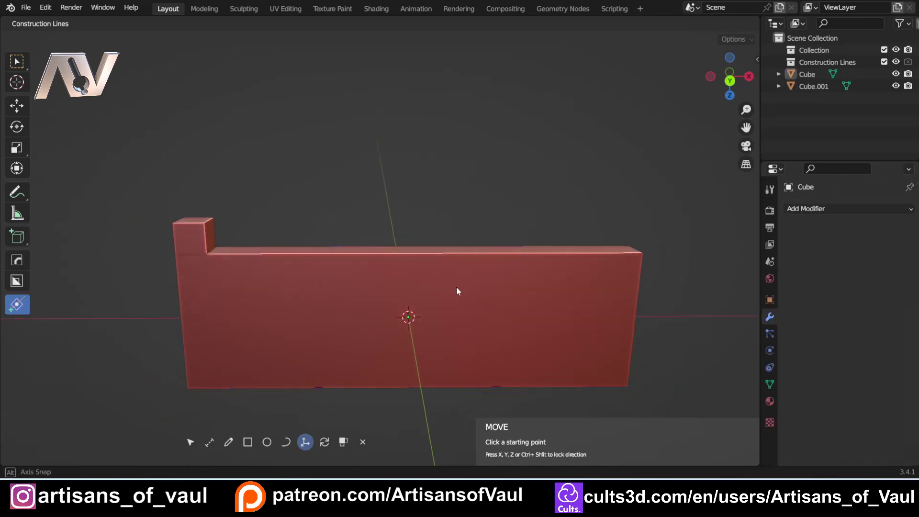
middle_drag(456, 286, 456, 266)
shift+middle_drag(260, 275, 349, 269)
scroll(349, 269, down, 1)
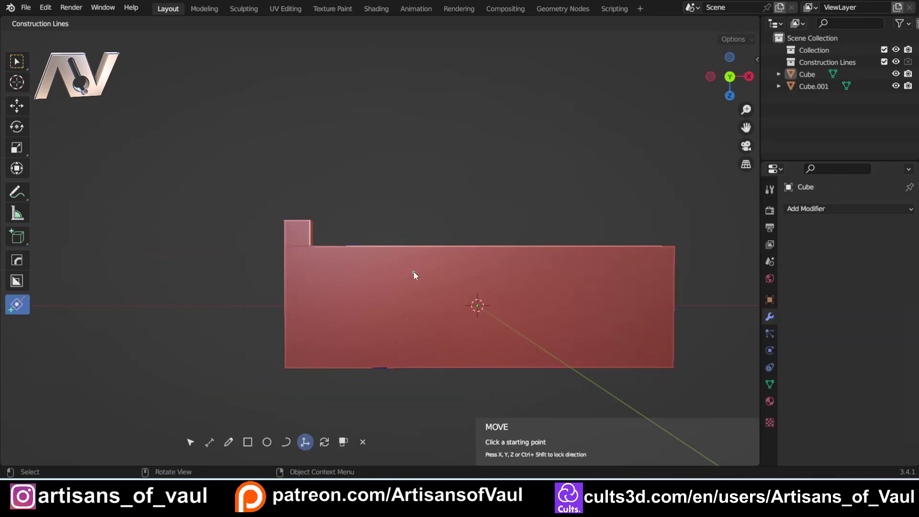
shift+middle_drag(413, 272, 322, 280)
scroll(323, 280, up, 2)
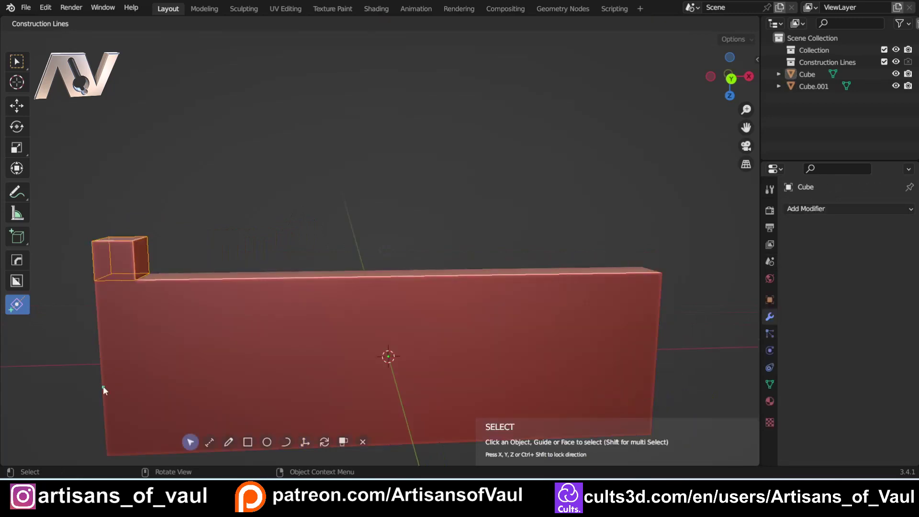
middle_drag(102, 386, 153, 354)
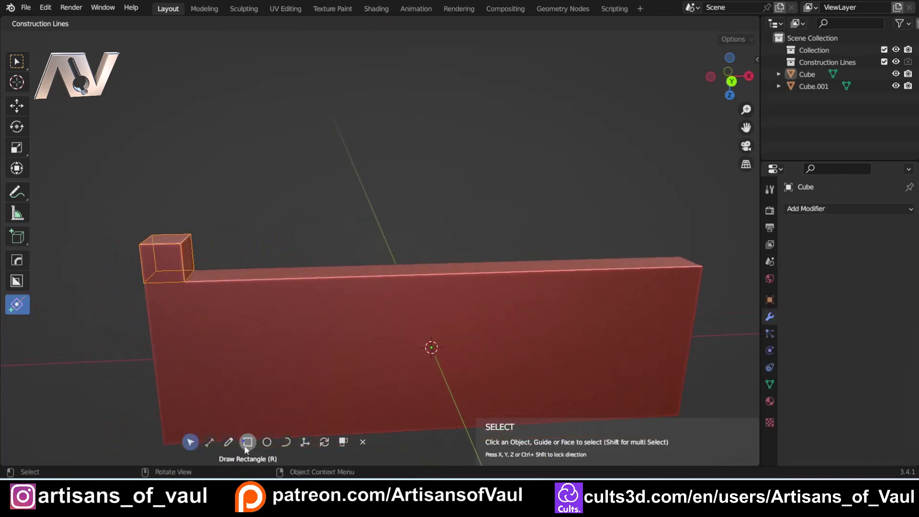
click(305, 442)
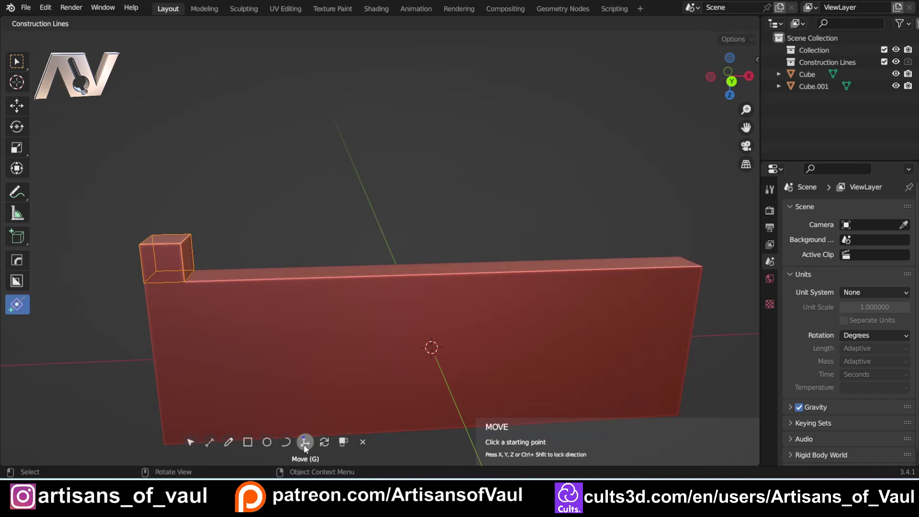
ctrl+click(145, 286)
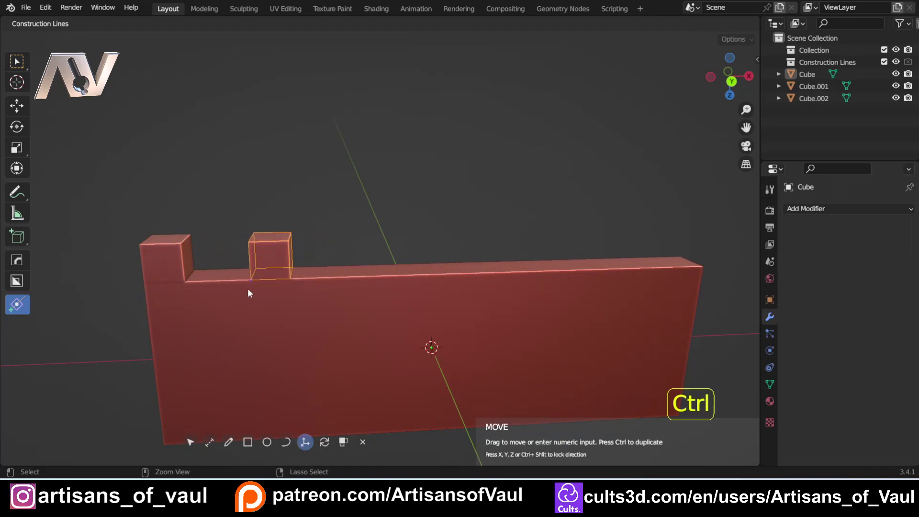
click(224, 287)
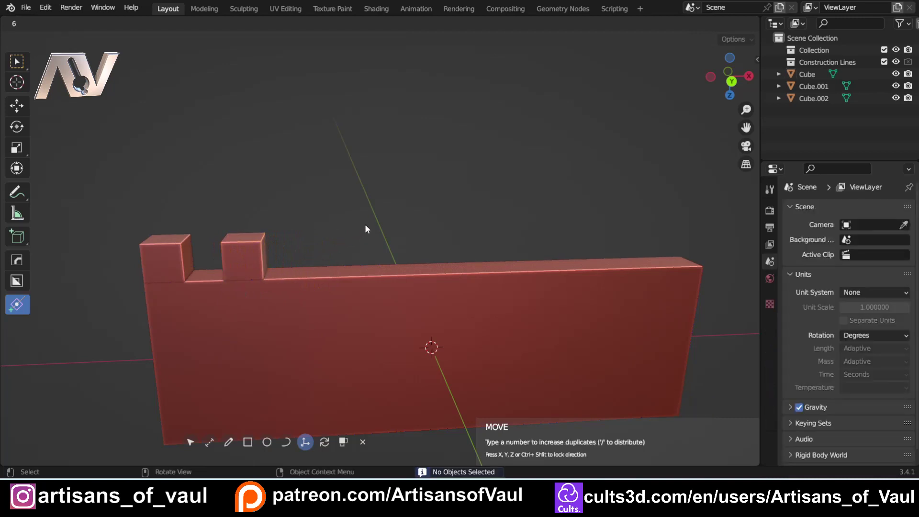
key(6)
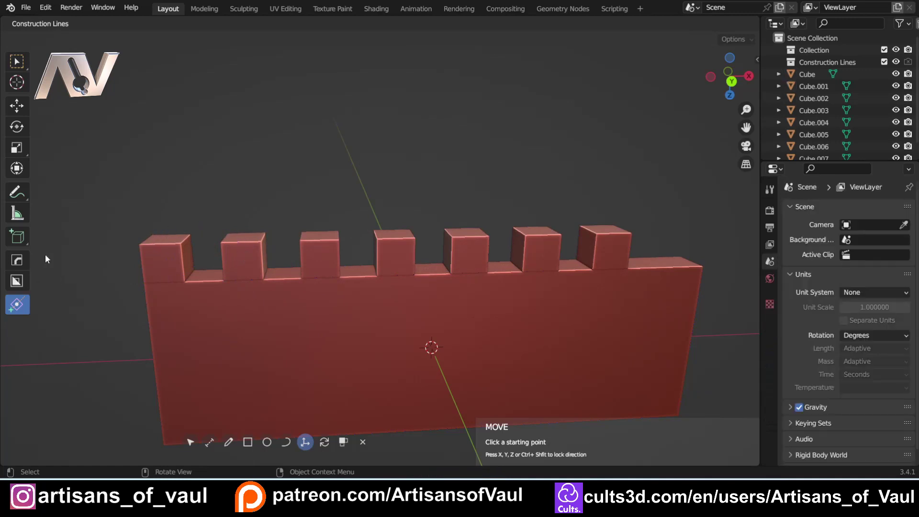
Exit Construction Lines and annotate a line across the copied cubes with a tick mark at each one
key(Escape)
click(18, 193)
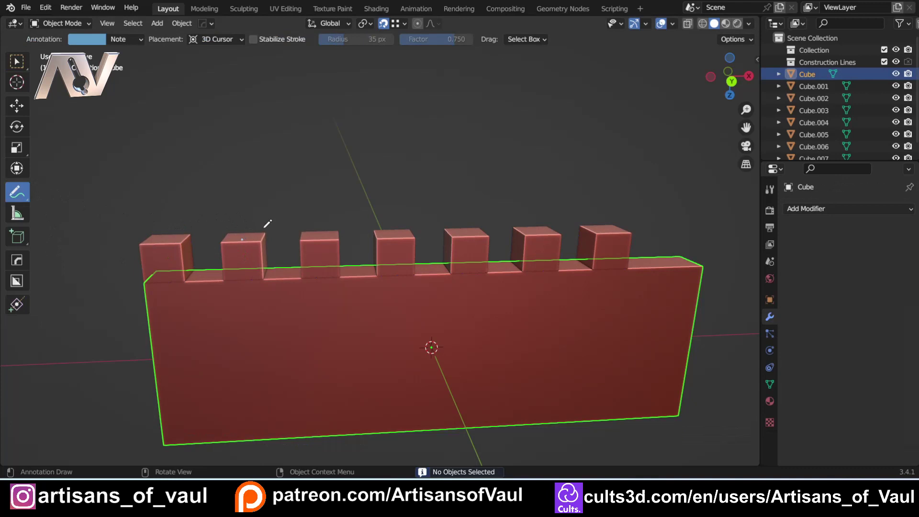
mouse_move(242, 233)
mouse_down()
mouse_move(244, 244)
mouse_move(326, 238)
mouse_move(322, 249)
mouse_move(398, 237)
mouse_move(399, 252)
mouse_move(498, 232)
mouse_move(473, 234)
mouse_up()
drag(467, 223, 471, 248)
mouse_move(472, 234)
mouse_down()
mouse_move(531, 231)
mouse_move(534, 246)
mouse_move(605, 232)
mouse_move(602, 246)
mouse_up()
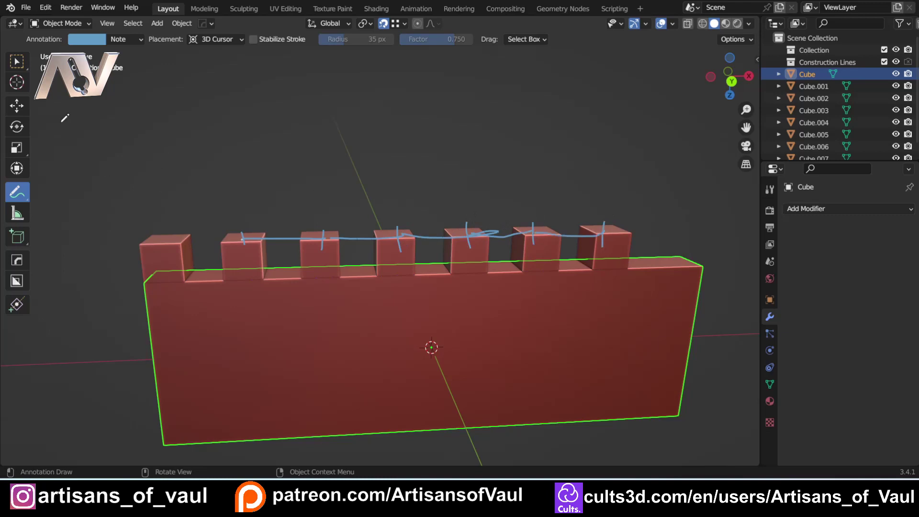
Undo the annotations and the row of duplicates until only the wall and its first small cube remain
key(ctrl+z)
key(ctrl+z)
key(ctrl+z)
key(ctrl+z)
key(ctrl+z)
key(ctrl+z)
key(ctrl+z)
key(ctrl+z)
key(ctrl+z)
key(ctrl+z)
key(ctrl+z)
key(ctrl+z)
key(ctrl+z)
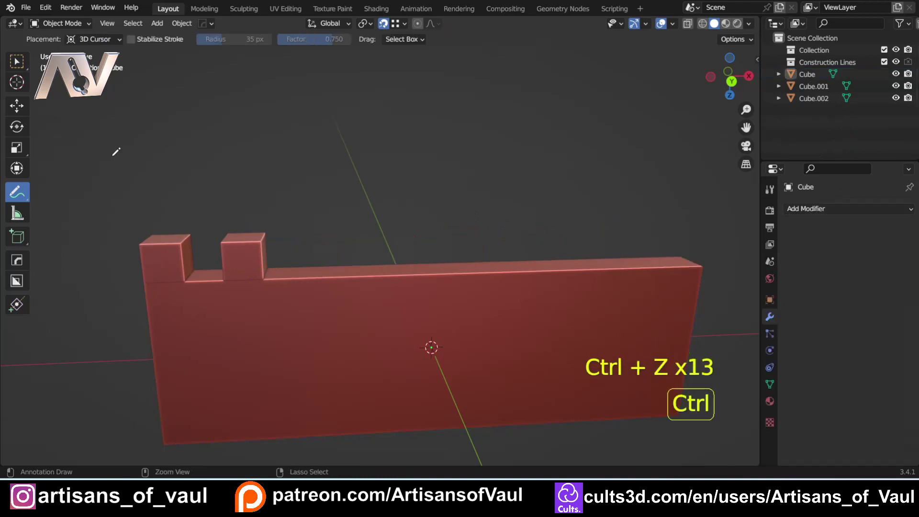
key(ctrl+z)
Copy the small cube by its lower inner corner with Construction Lines Move, snapping it to the wall's opposite upper front corner
click(17, 305)
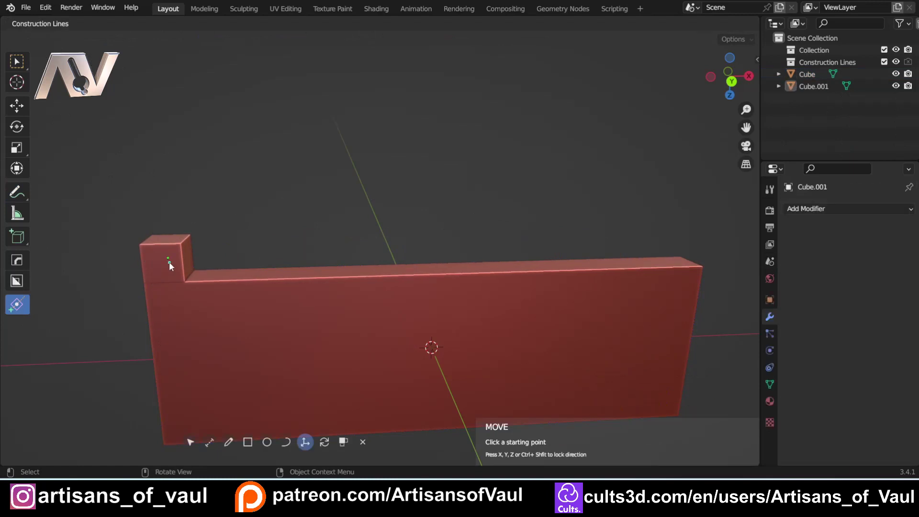
scroll(169, 262, down, 1)
middle_drag(135, 259, 145, 263)
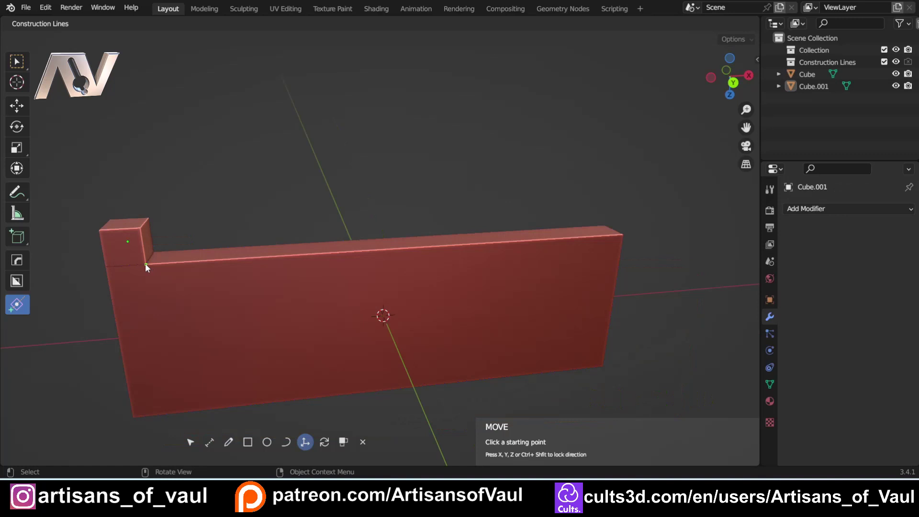
click(145, 263)
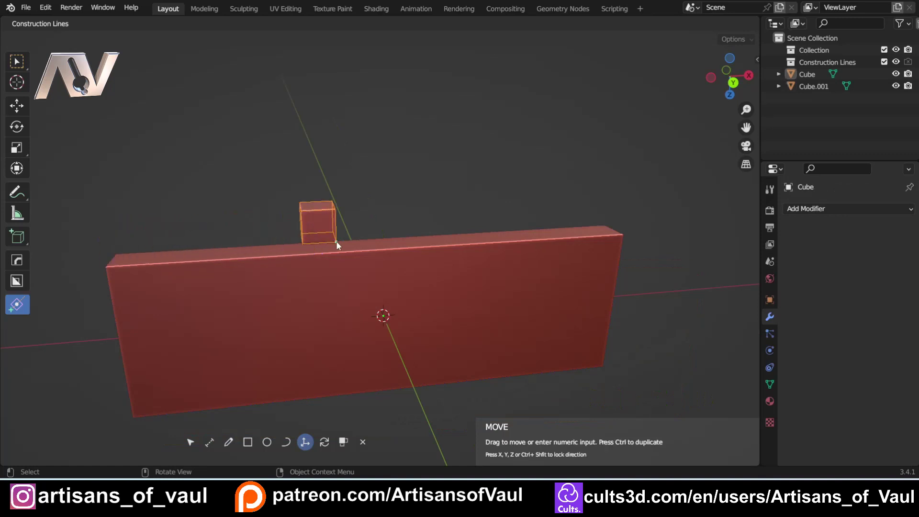
key(ctrl)
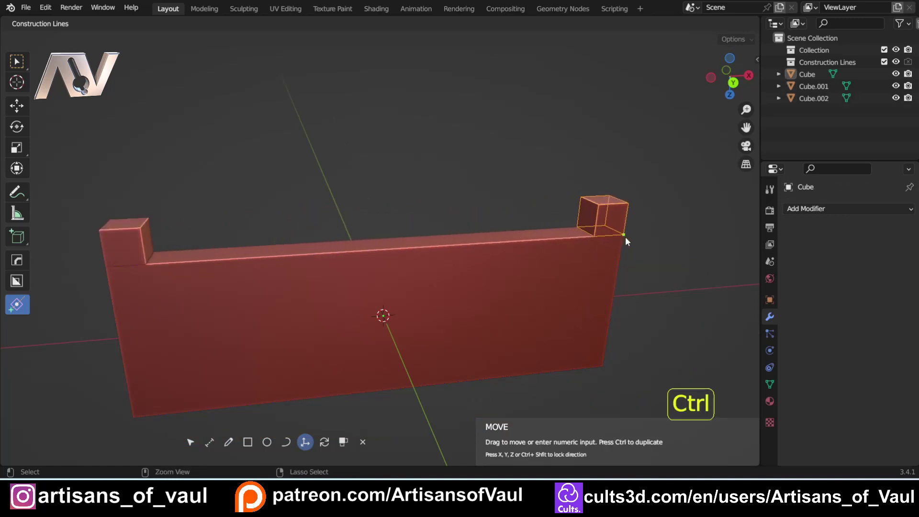
click(625, 237)
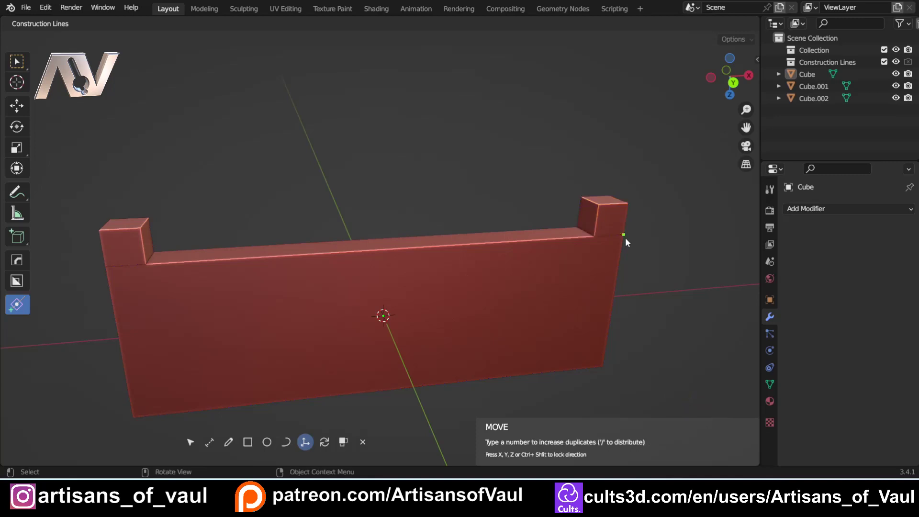
Examine how the copied cube aligns with the wall's end and the empty stretch between both cubes
middle_drag(625, 237, 404, 275)
scroll(408, 294, up, 3)
scroll(493, 316, down, 1)
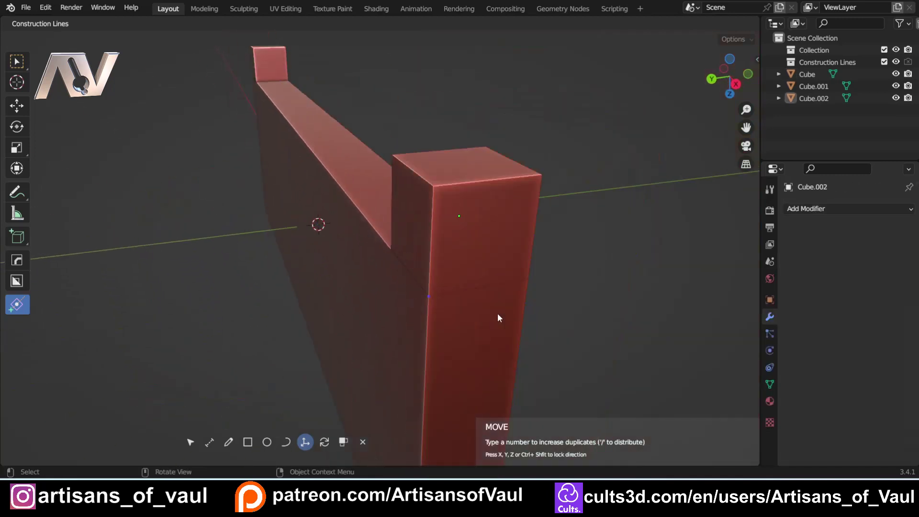
middle_drag(360, 298, 508, 280)
scroll(508, 281, down, 2)
shift+middle_drag(309, 242, 381, 305)
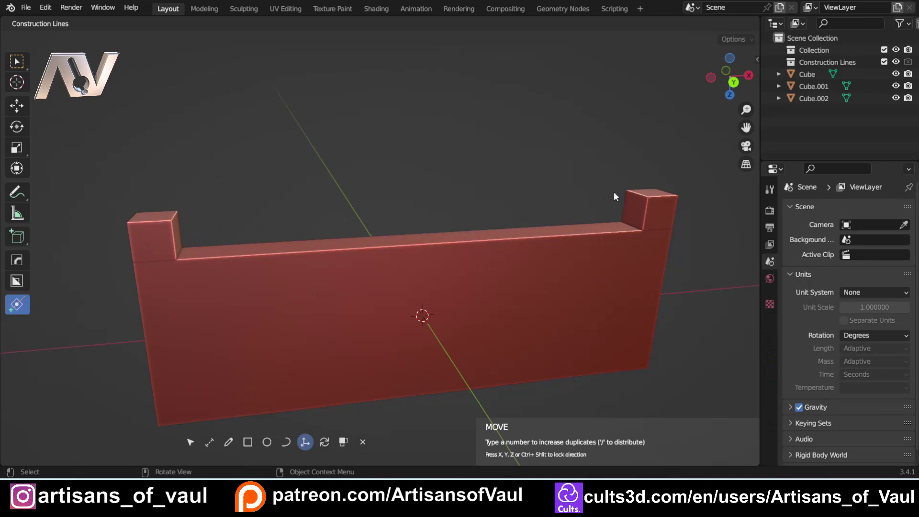
scroll(633, 242, down, 4)
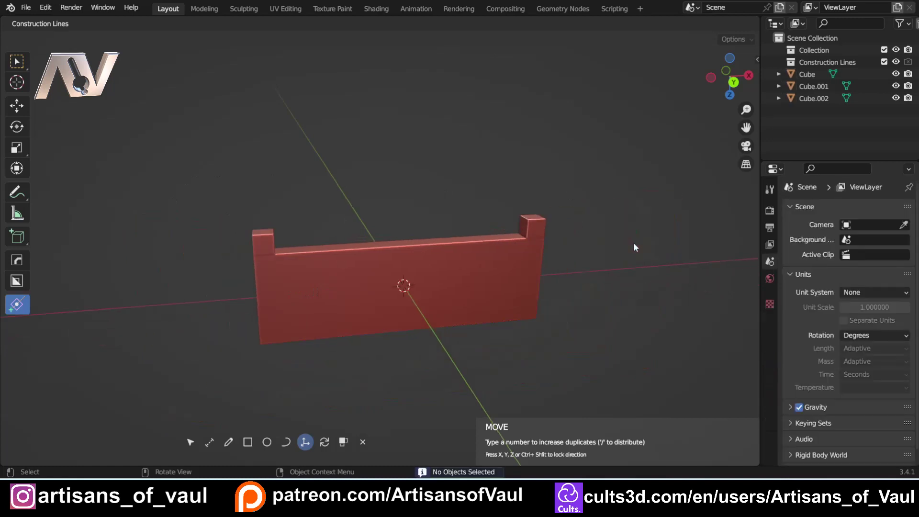
scroll(522, 248, up, 4)
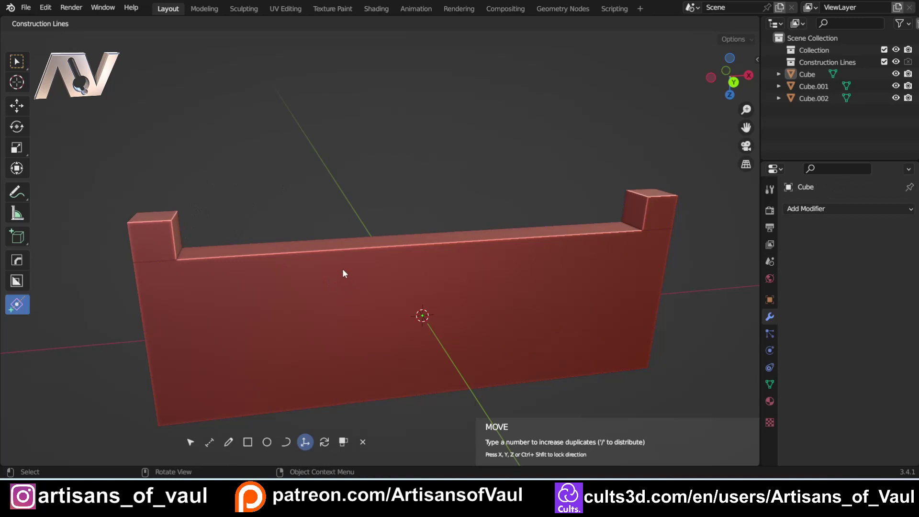
shift+middle_drag(324, 257, 309, 263)
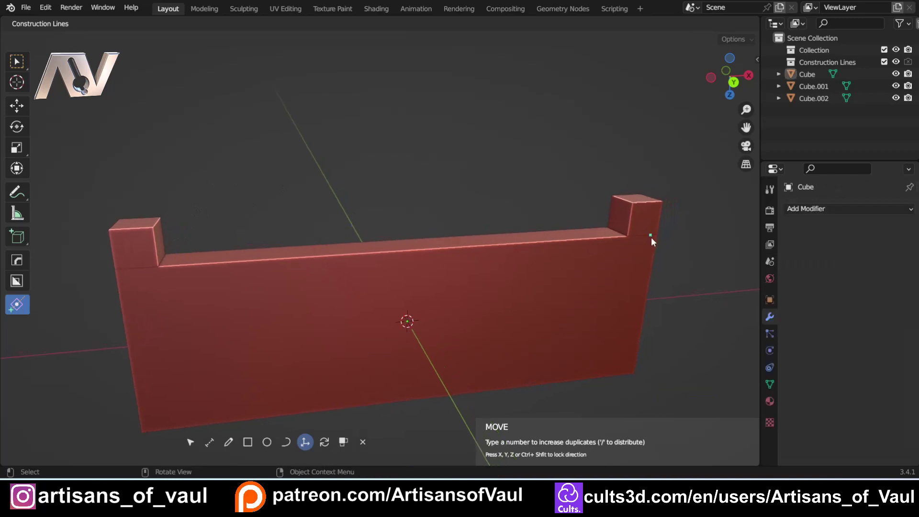
Distribute duplicates evenly between the two end cubes by dividing the copy distance with /8
click(385, 201)
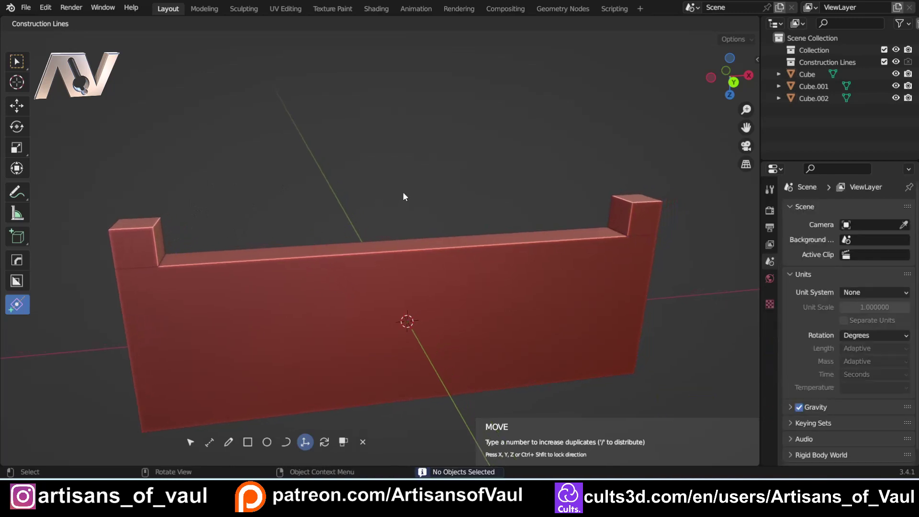
key(slash)
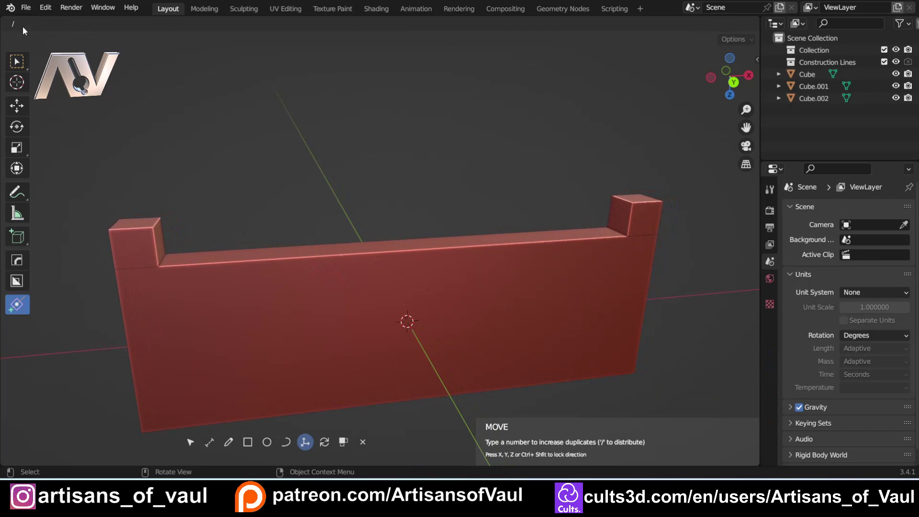
text(8)
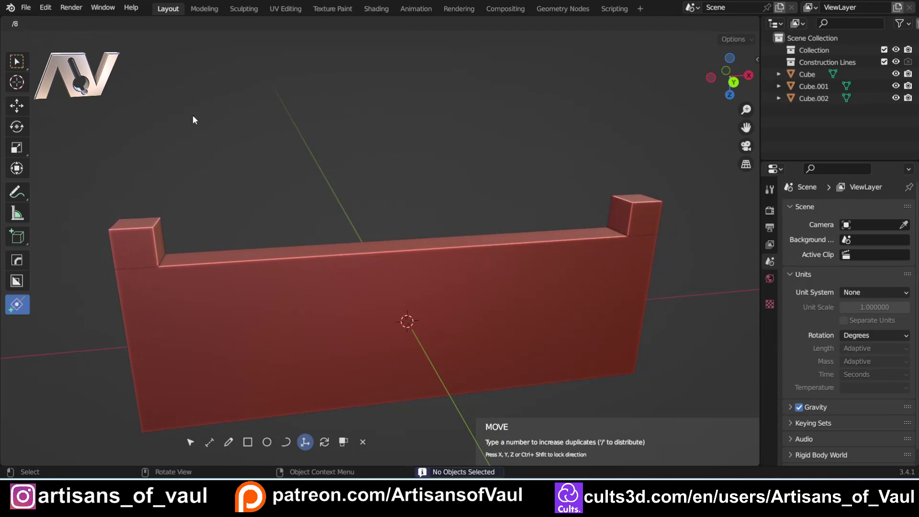
key(Return)
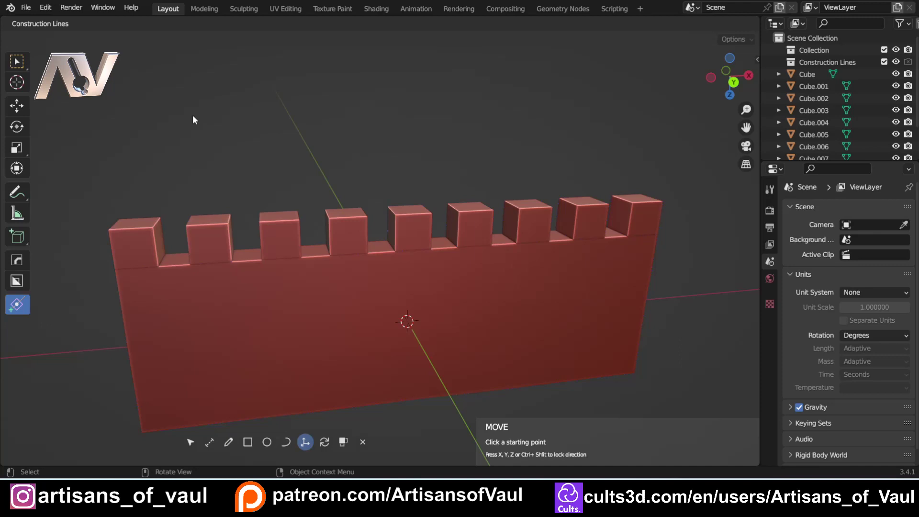
click(506, 309)
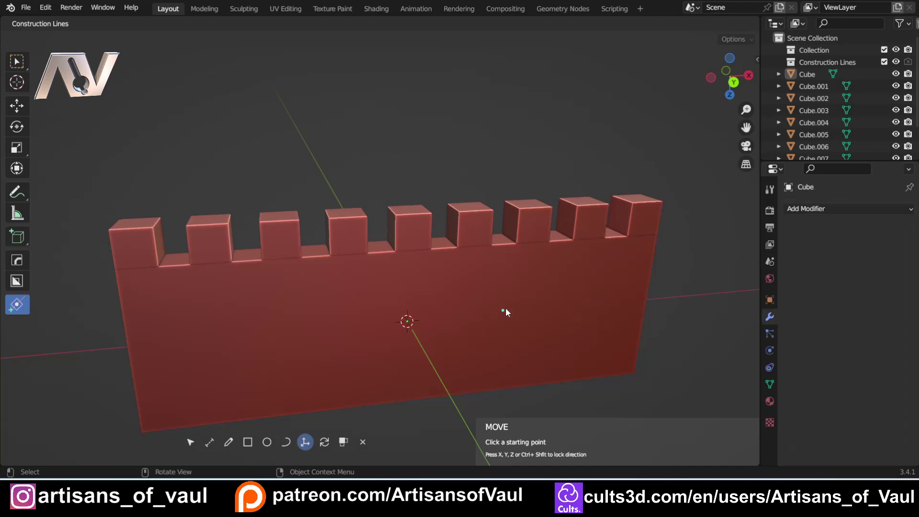
middle_drag(506, 309, 164, 231)
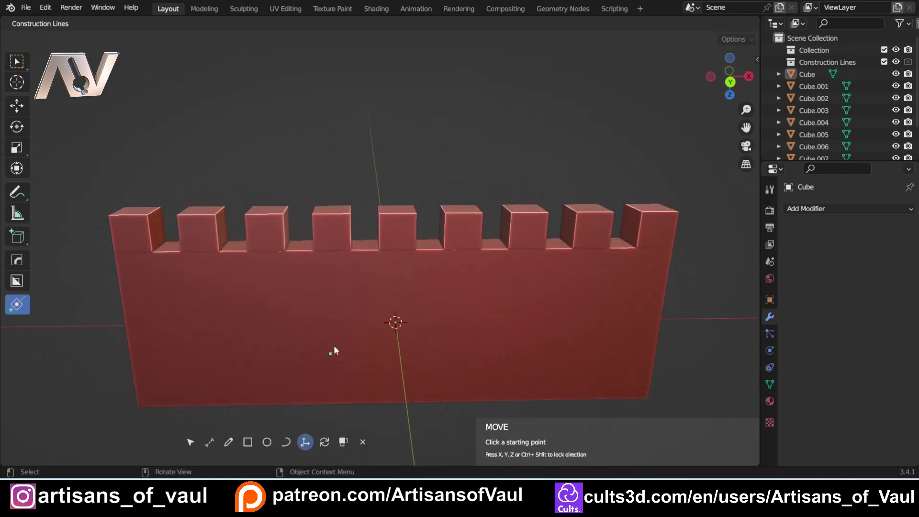
middle_drag(334, 346, 324, 301)
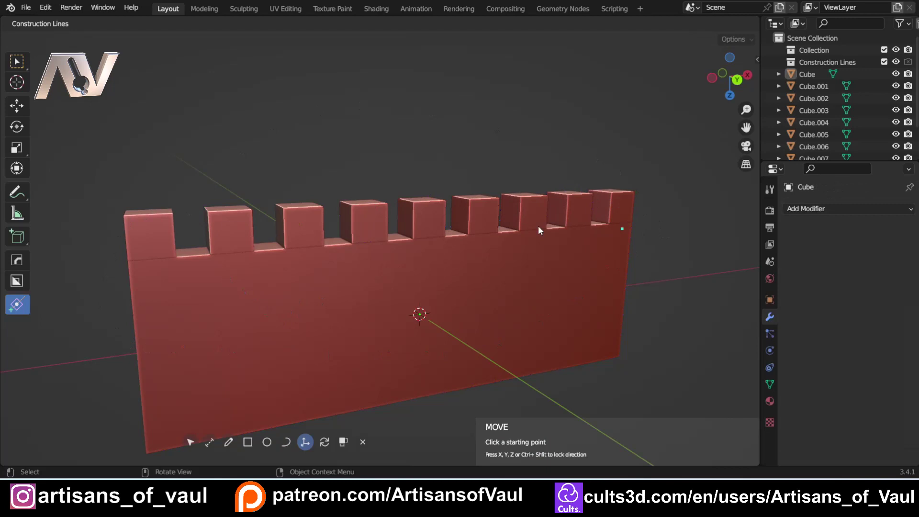
middle_drag(591, 222, 419, 253)
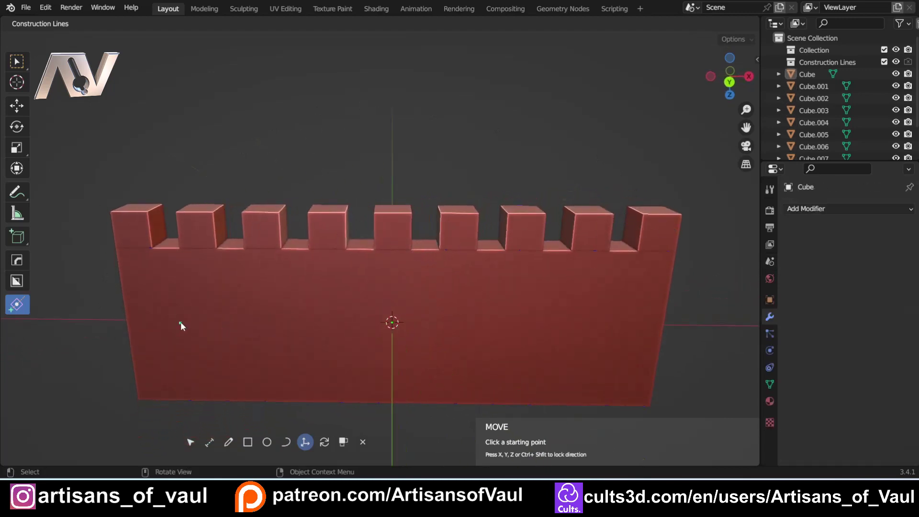